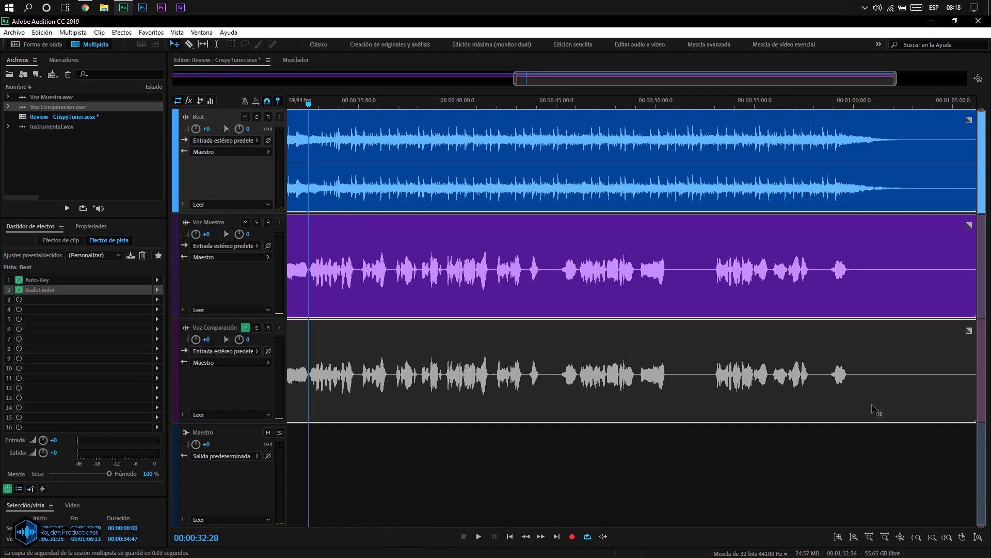
Step: Open the CrispyTuner effect on the Voz Muestra track, look over its current settings, and close it
{"action": "left_click", "coordinate": [246, 290]}
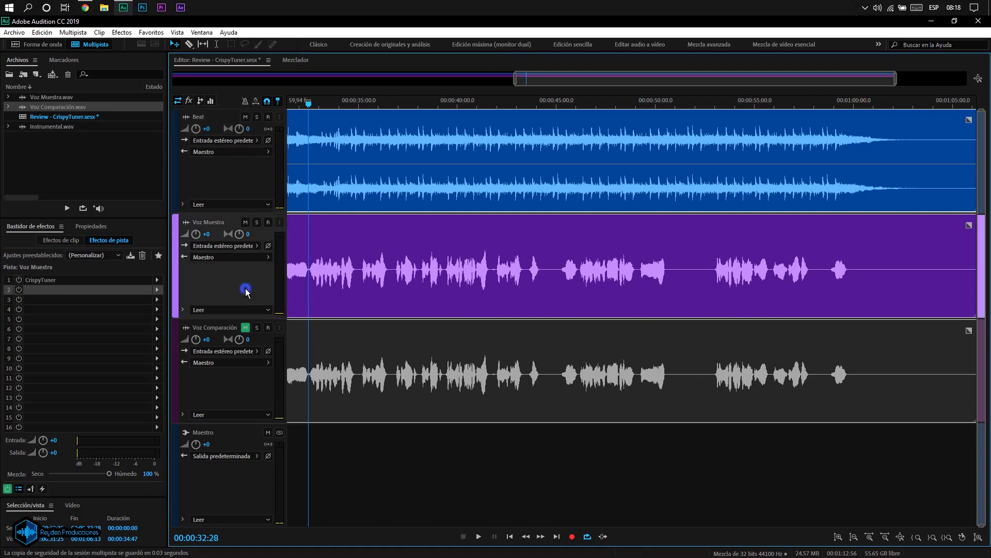
{"action": "left_click", "coordinate": [69, 282]}
{"action": "left_click", "coordinate": [70, 286]}
{"action": "mouse_move", "coordinate": [804, 136]}
{"action": "left_mouse_down"}
{"action": "mouse_move", "coordinate": [808, 168]}
{"action": "mouse_move", "coordinate": [825, 124]}
{"action": "mouse_move", "coordinate": [815, 136]}
{"action": "left_mouse_up"}
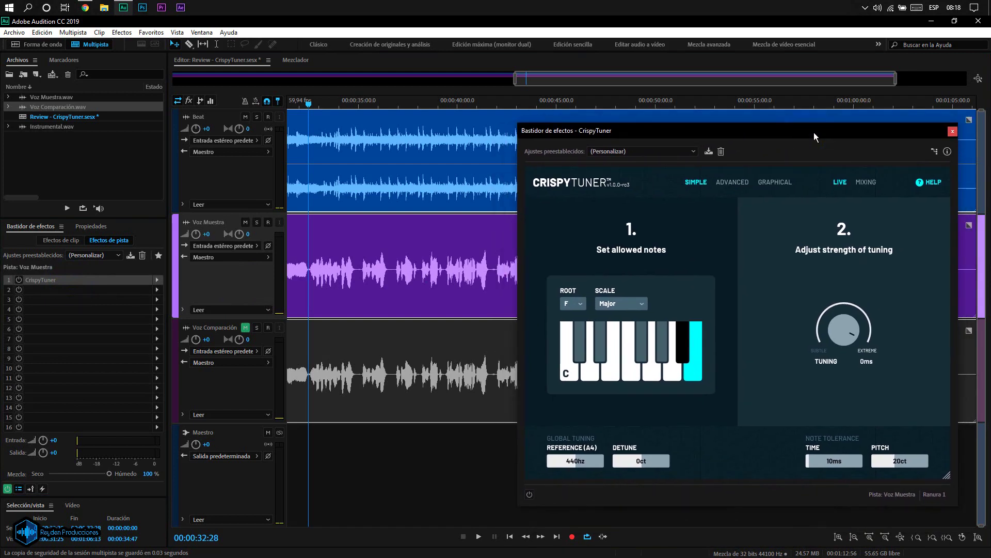
{"action": "left_click", "coordinate": [952, 132]}
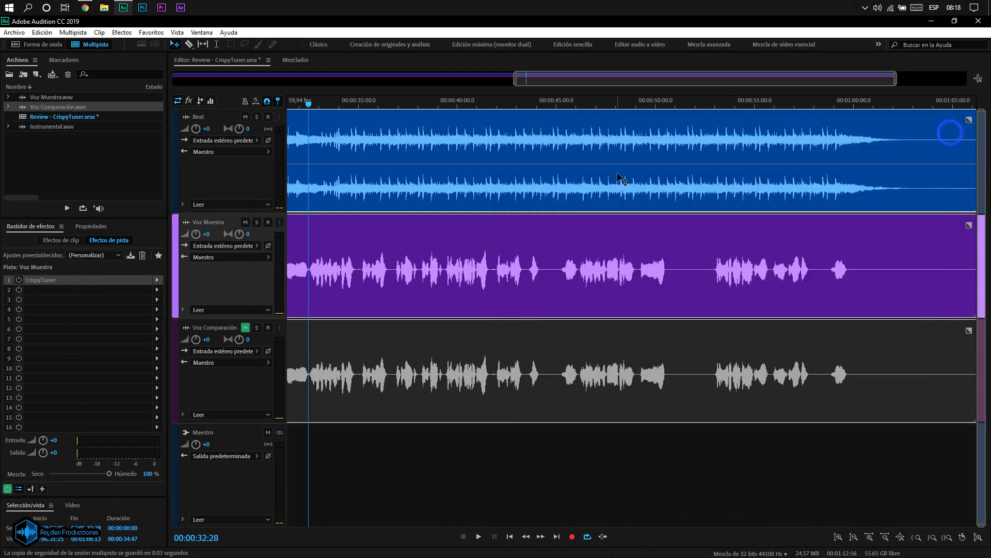
Step: Open the ScaleFinder and Auto-Key effects of the Beat track and place their windows side by side
{"action": "left_click", "coordinate": [254, 182]}
{"action": "left_click", "coordinate": [54, 289]}
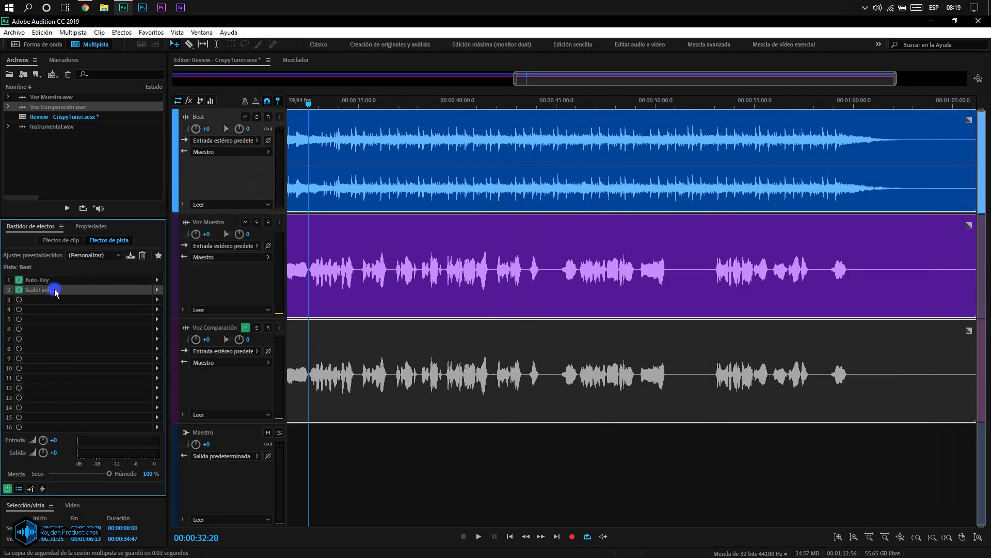
{"action": "double_click", "coordinate": [54, 290]}
{"action": "mouse_move", "coordinate": [831, 177]}
{"action": "left_mouse_down"}
{"action": "mouse_move", "coordinate": [830, 165]}
{"action": "mouse_move", "coordinate": [837, 172]}
{"action": "left_mouse_up"}
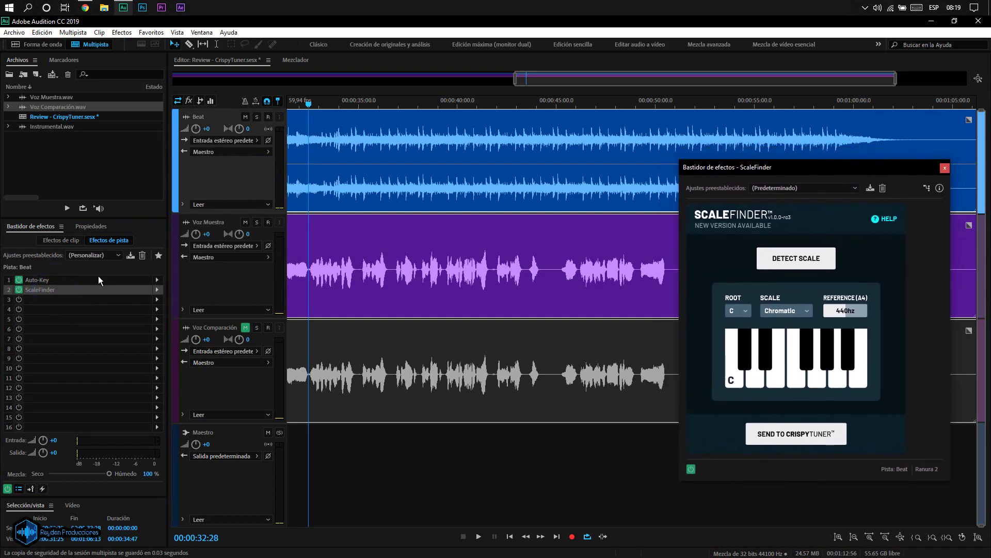
{"action": "double_click", "coordinate": [62, 280]}
{"action": "left_click", "coordinate": [497, 252]}
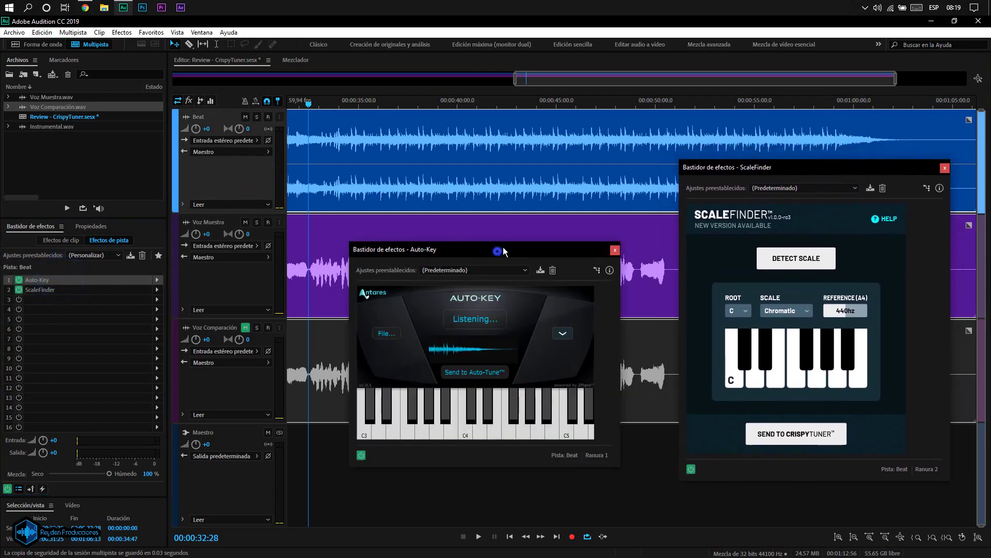
{"action": "left_click_drag", "start_coordinate": [503, 251], "coordinate": [529, 252]}
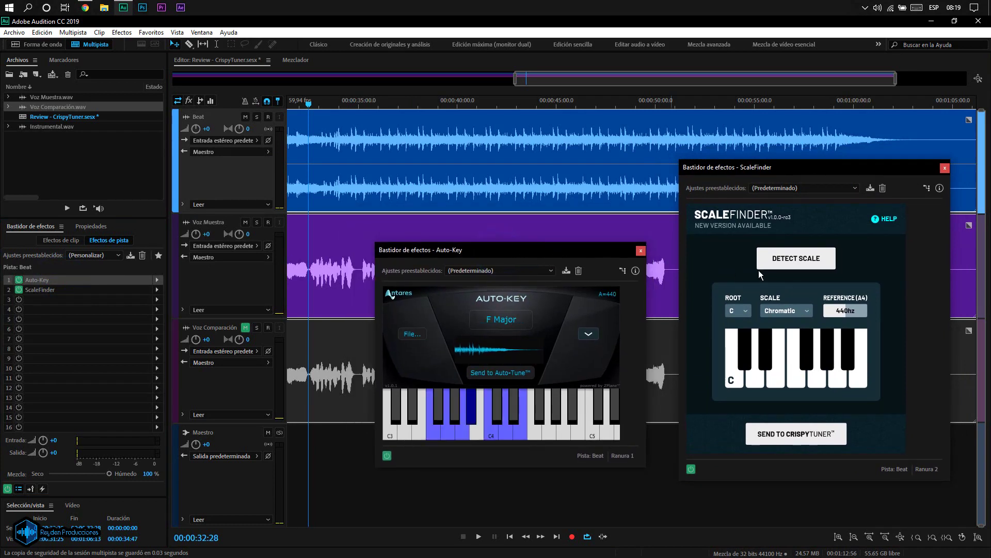
Step: Start scale detection in ScaleFinder, play the session so both plugins analyse the beat, and stop playback
{"action": "left_click", "coordinate": [796, 265]}
{"action": "key", "text": "space"}
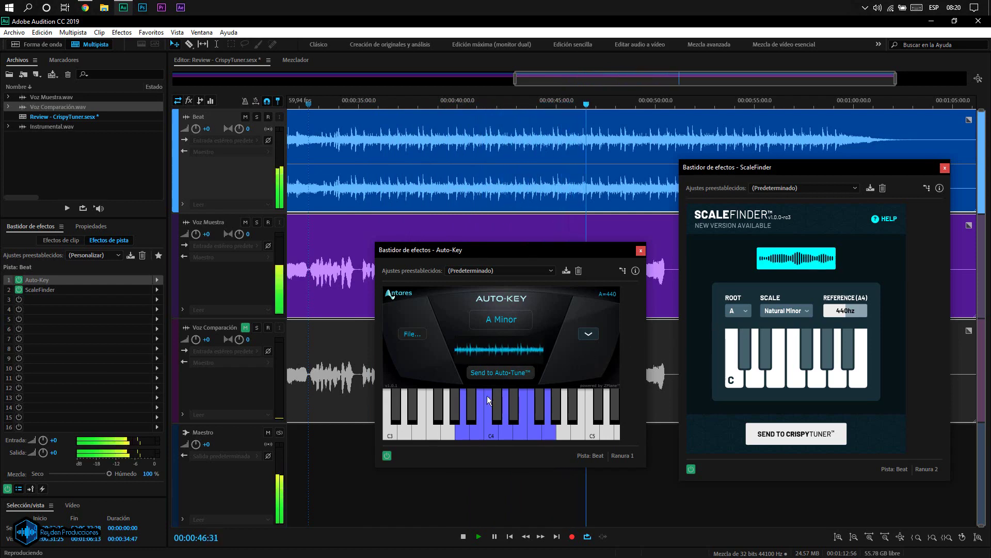
{"action": "key", "text": "space"}
Step: Bypass the Auto-Key and ScaleFinder effects on the Beat track, closing the Auto-Key window
{"action": "left_click", "coordinate": [387, 455]}
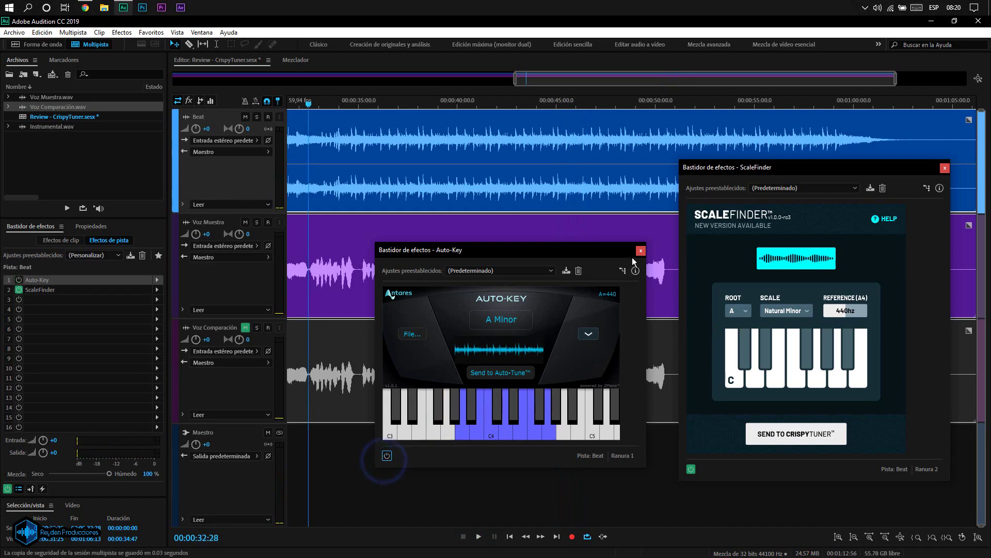
{"action": "left_click", "coordinate": [641, 251]}
{"action": "left_click", "coordinate": [691, 468]}
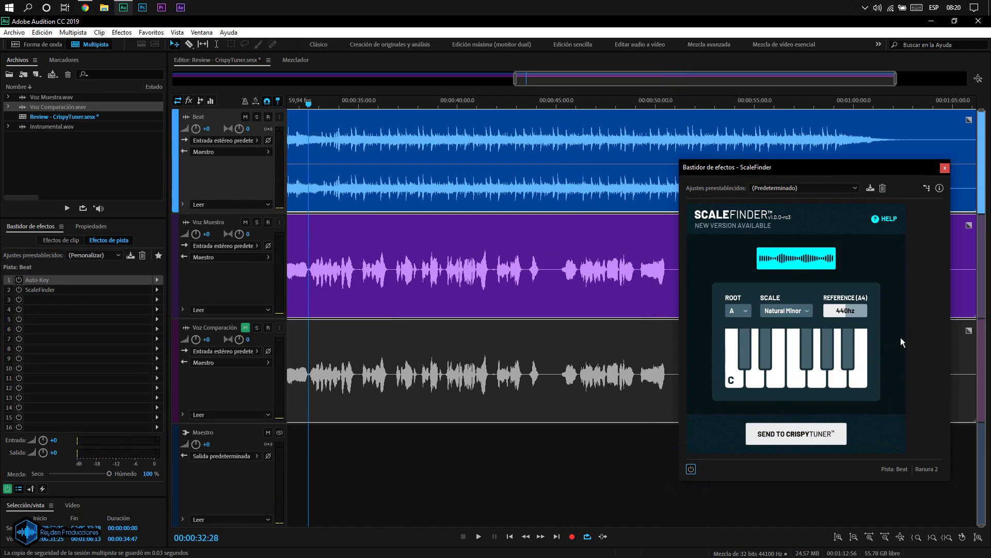
Step: Send the scale detected by ScaleFinder to CrispyTuner, reopening Auto-Key for comparison, and close both effect windows
{"action": "double_click", "coordinate": [44, 280]}
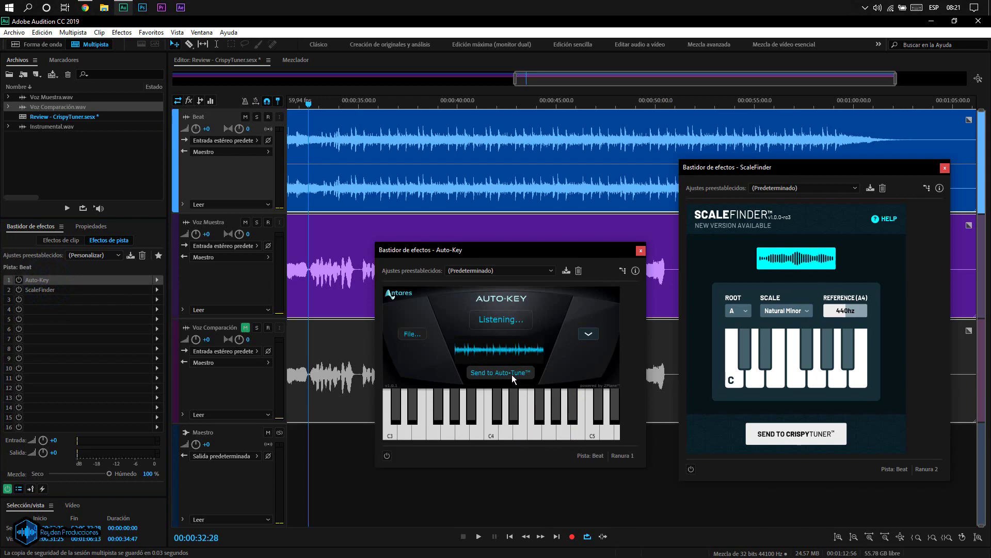
{"action": "left_click", "coordinate": [790, 435]}
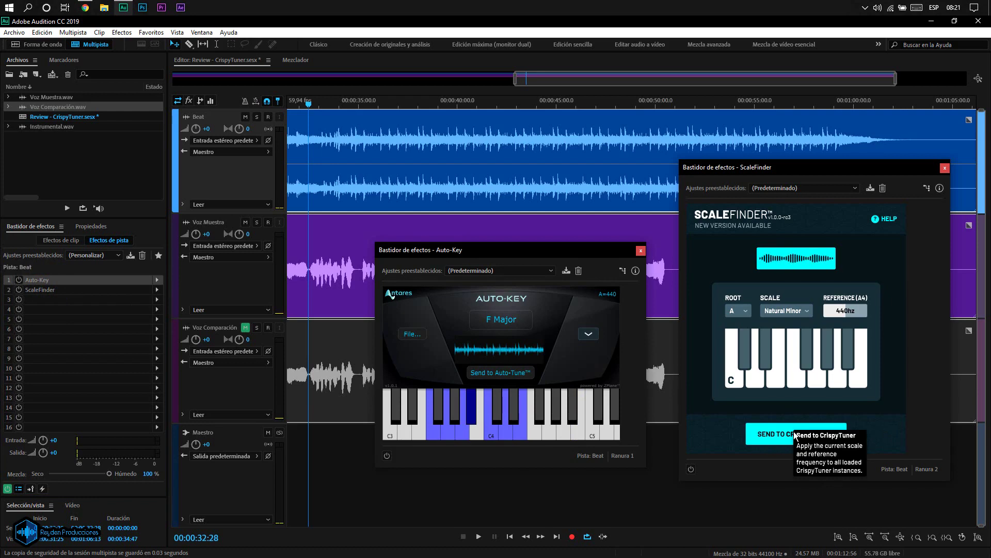
{"action": "left_click", "coordinate": [787, 434]}
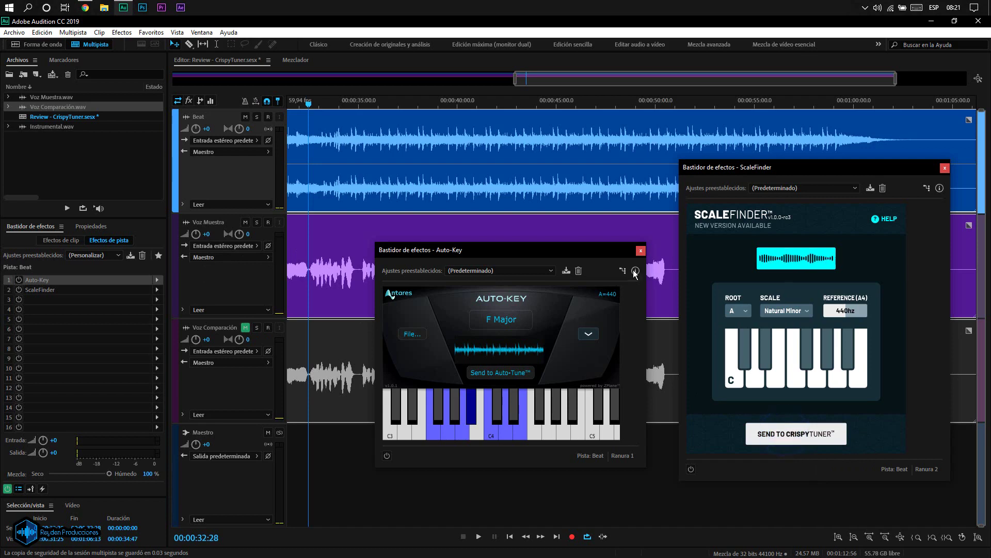
{"action": "left_click", "coordinate": [640, 251]}
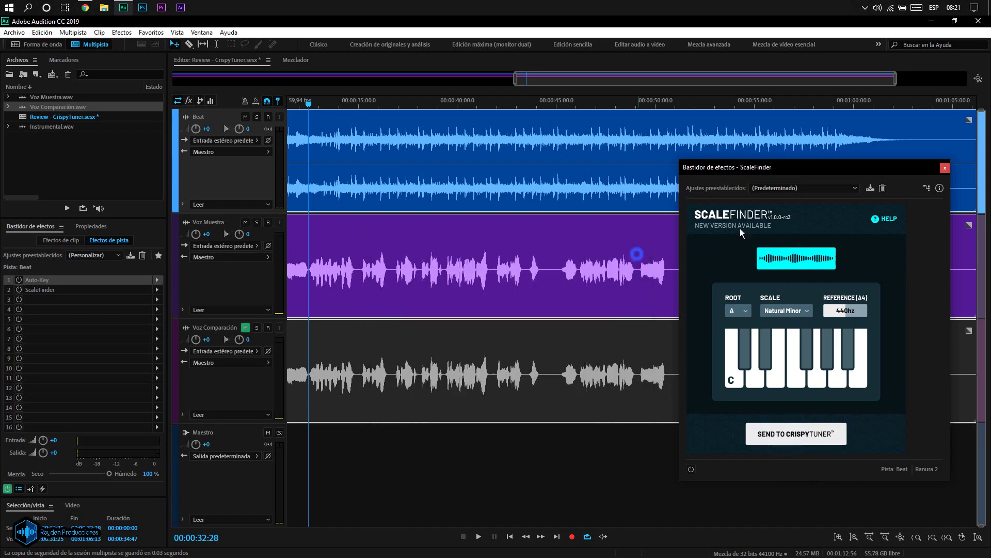
{"action": "left_click", "coordinate": [944, 169]}
Step: Open CrispyTuner on the Voz Muestra track, enable the effect, and check the root and scale it received
{"action": "left_click", "coordinate": [242, 283]}
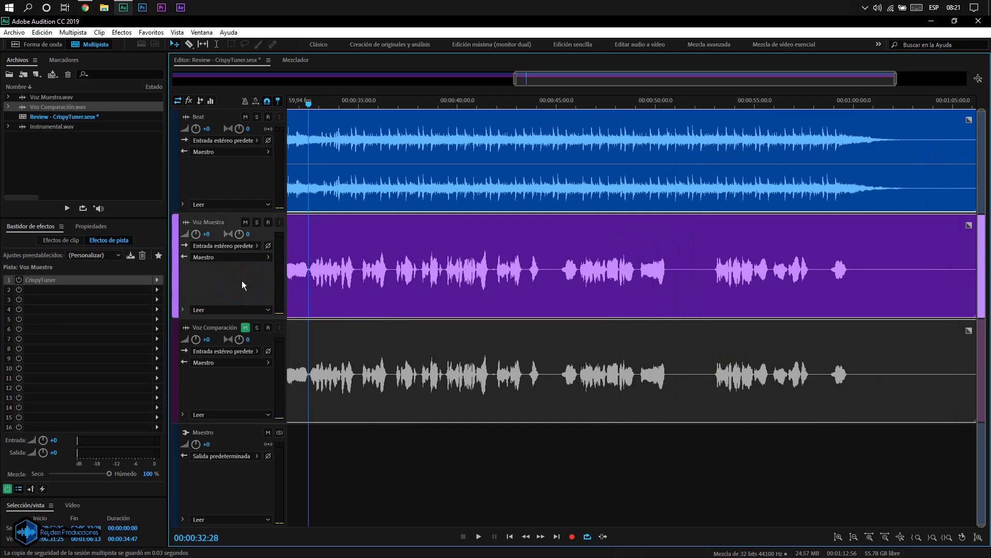
{"action": "double_click", "coordinate": [77, 279]}
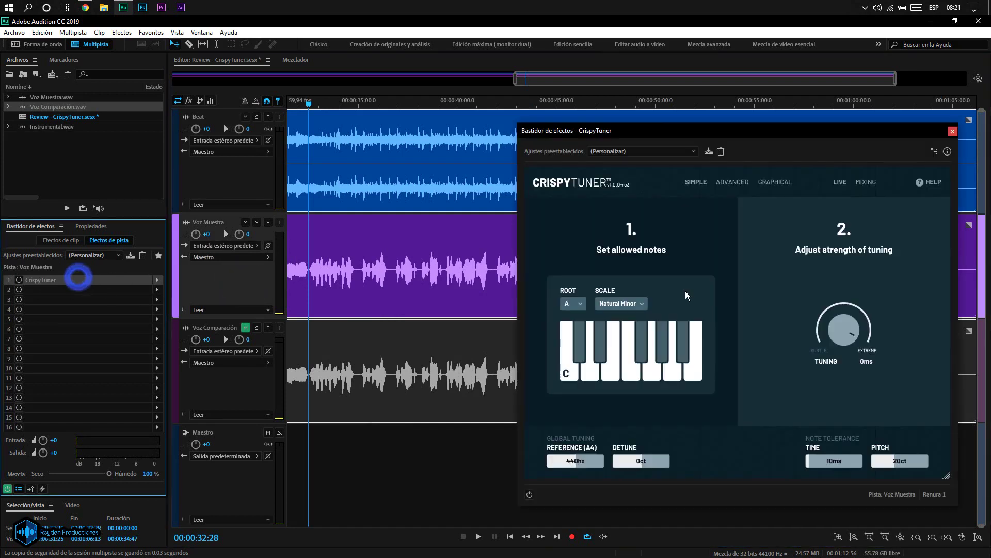
{"action": "left_click", "coordinate": [530, 494]}
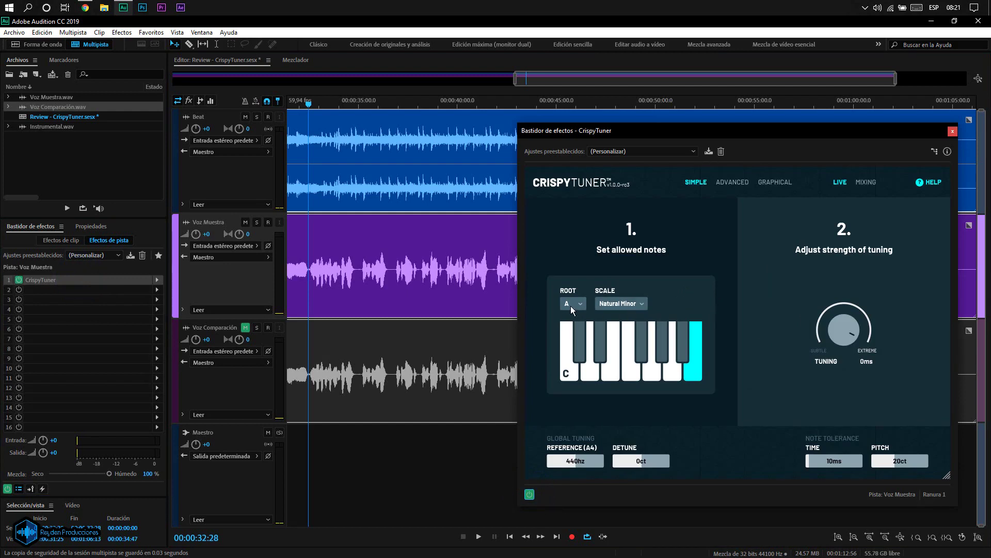
{"action": "left_click", "coordinate": [621, 305]}
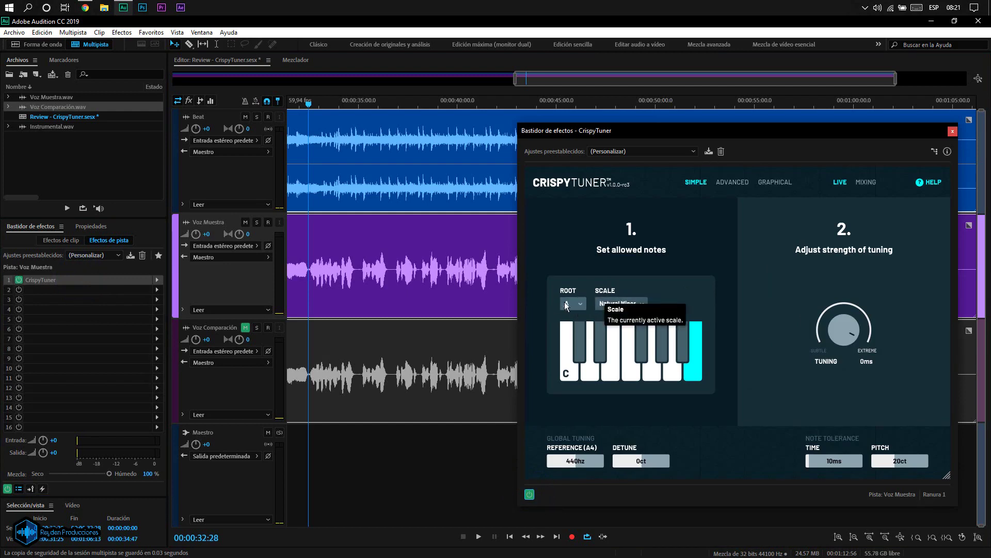
{"action": "left_click", "coordinate": [622, 316]}
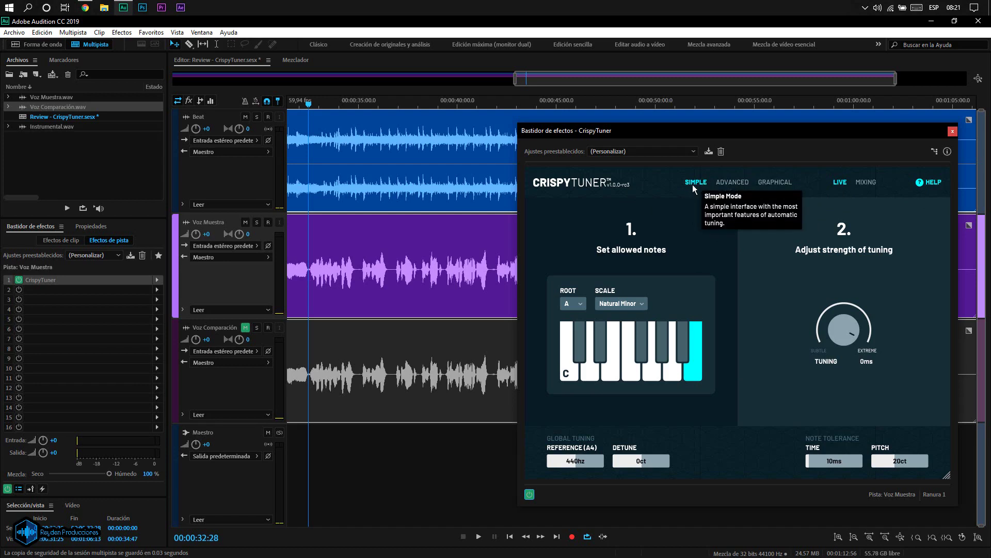
Step: Look through CrispyTuner's Advanced, Graphical and Simple views, and compare its Mixing and Live modes
{"action": "left_click", "coordinate": [730, 182]}
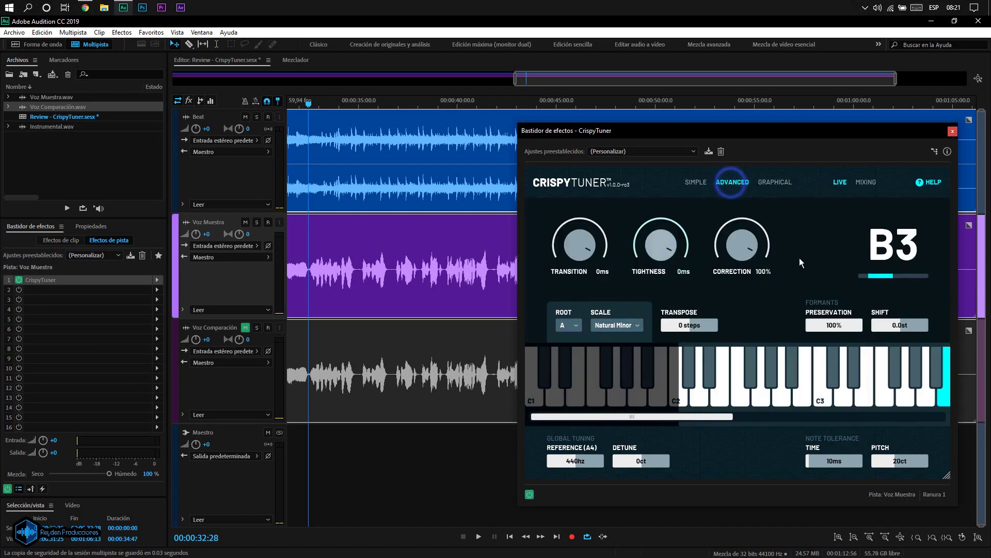
{"action": "left_click", "coordinate": [764, 180]}
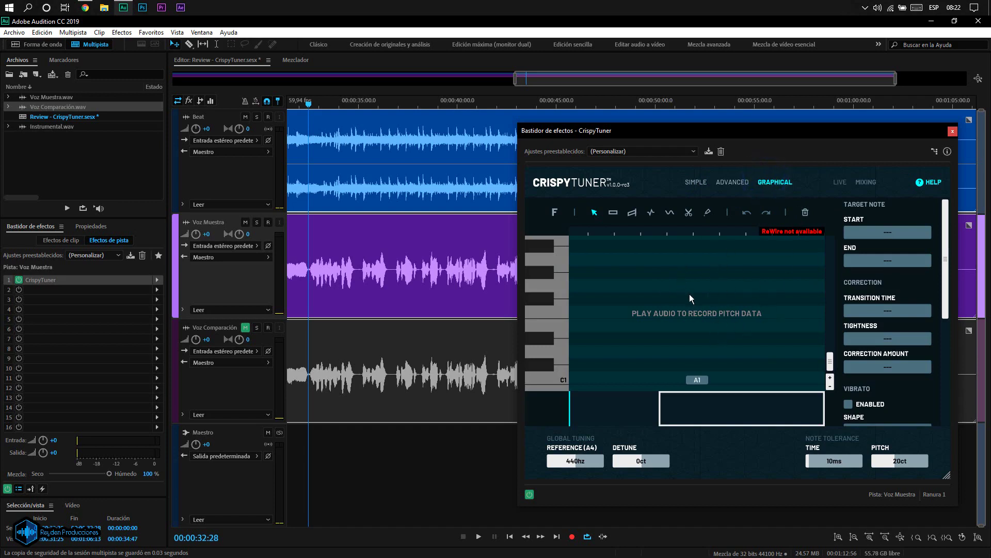
{"action": "left_click", "coordinate": [696, 183]}
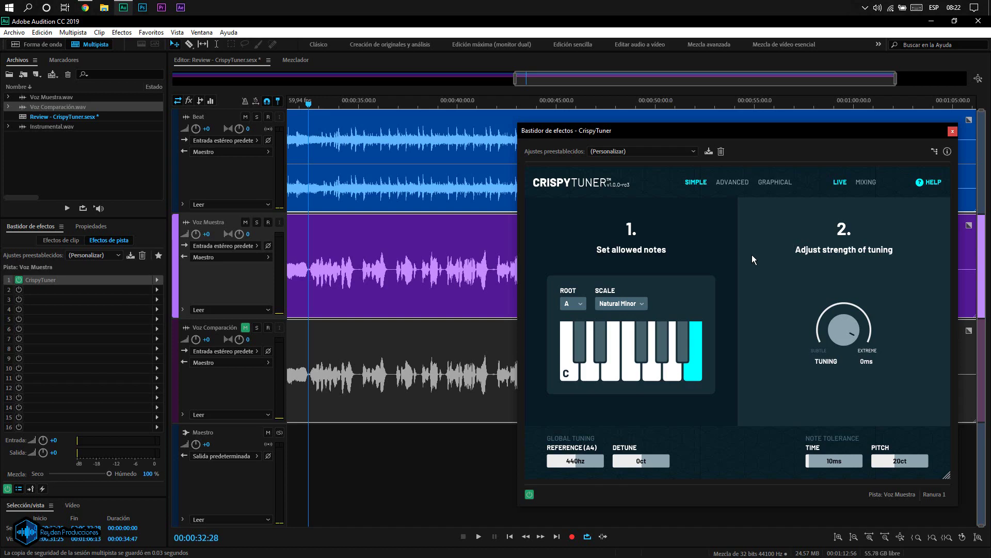
{"action": "left_click", "coordinate": [867, 183]}
{"action": "left_click", "coordinate": [840, 183]}
{"action": "mouse_move", "coordinate": [839, 341]}
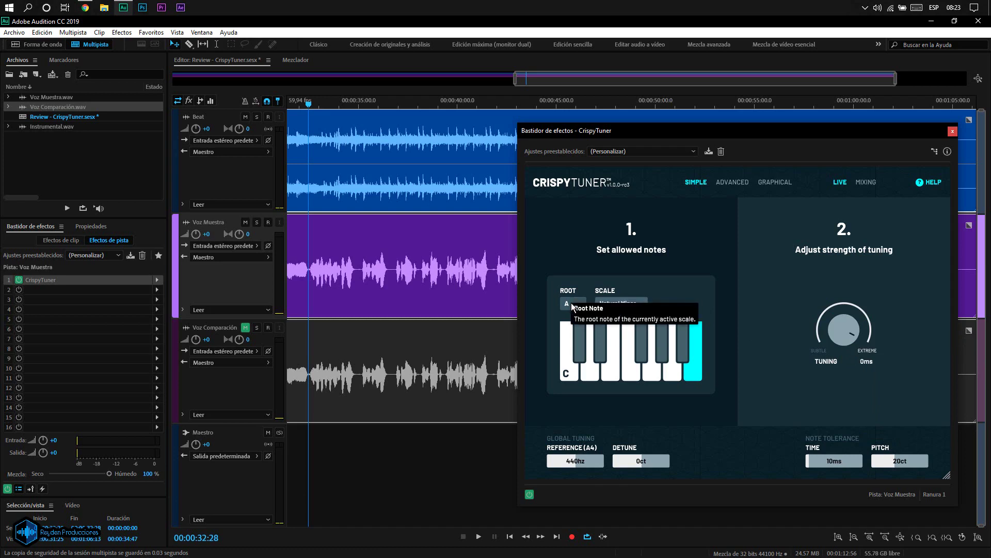
Step: Turn off CrispyTuner's help tooltips and choose A as the root note
{"action": "left_click", "coordinate": [932, 183]}
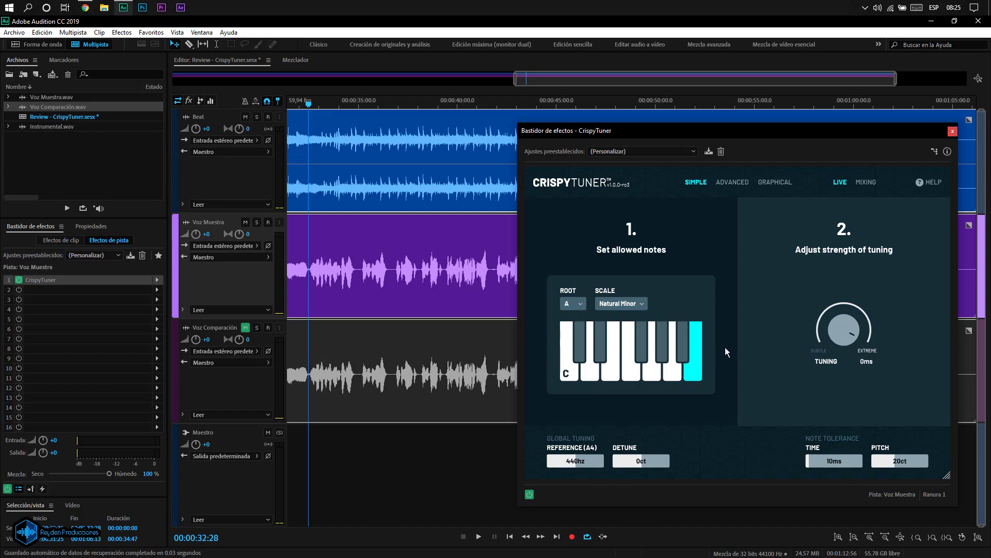
{"action": "left_click", "coordinate": [572, 304]}
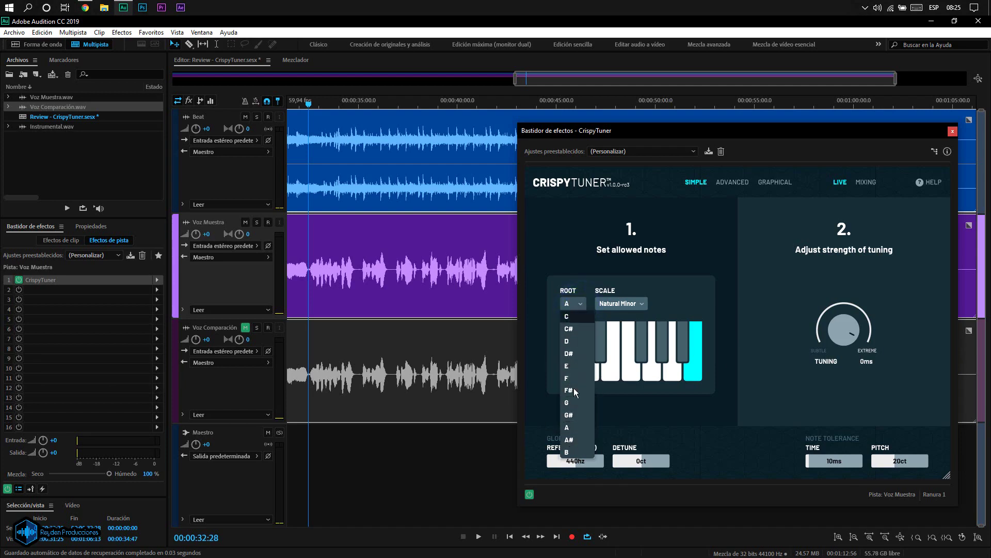
{"action": "left_click", "coordinate": [571, 429]}
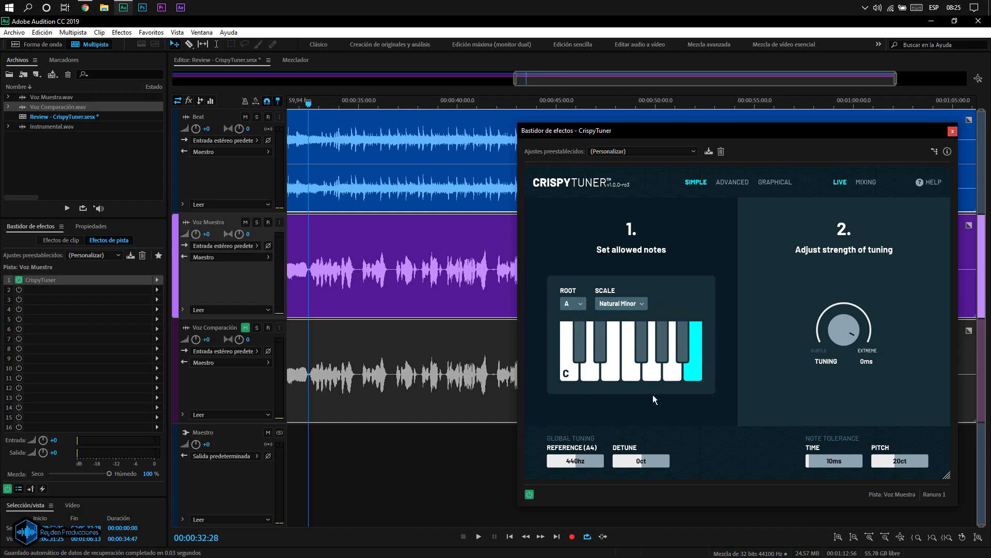
Step: Disable the notes C, D and E on CrispyTuner's allowed-notes keyboard and re-enable them, twice over
{"action": "left_click", "coordinate": [571, 375]}
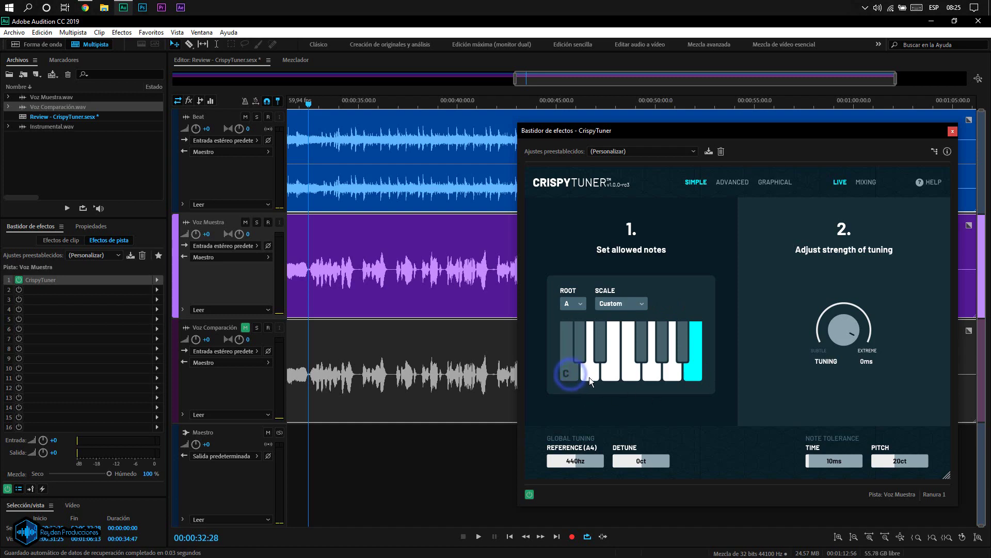
{"action": "left_click", "coordinate": [589, 377]}
{"action": "left_click", "coordinate": [610, 373]}
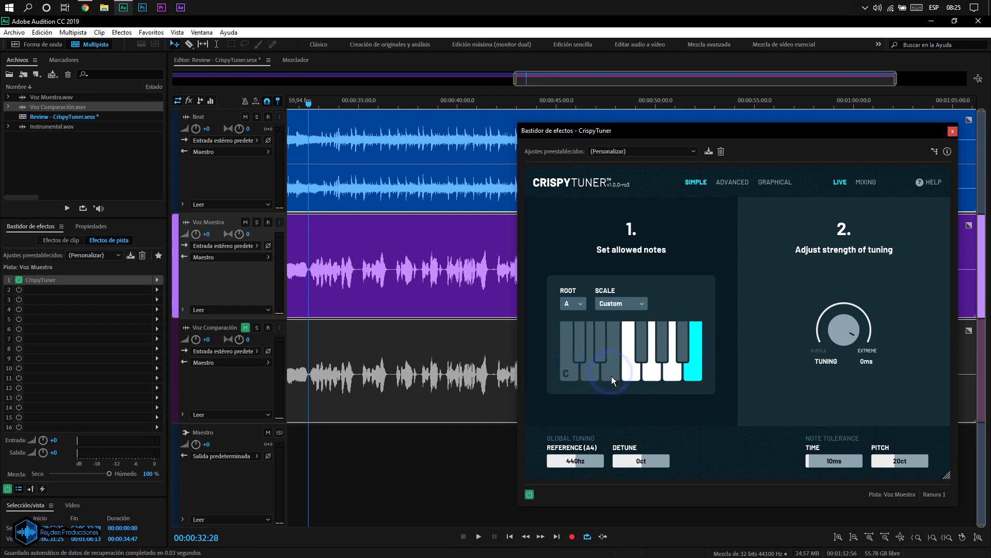
{"action": "left_click", "coordinate": [612, 372]}
{"action": "left_click", "coordinate": [592, 376]}
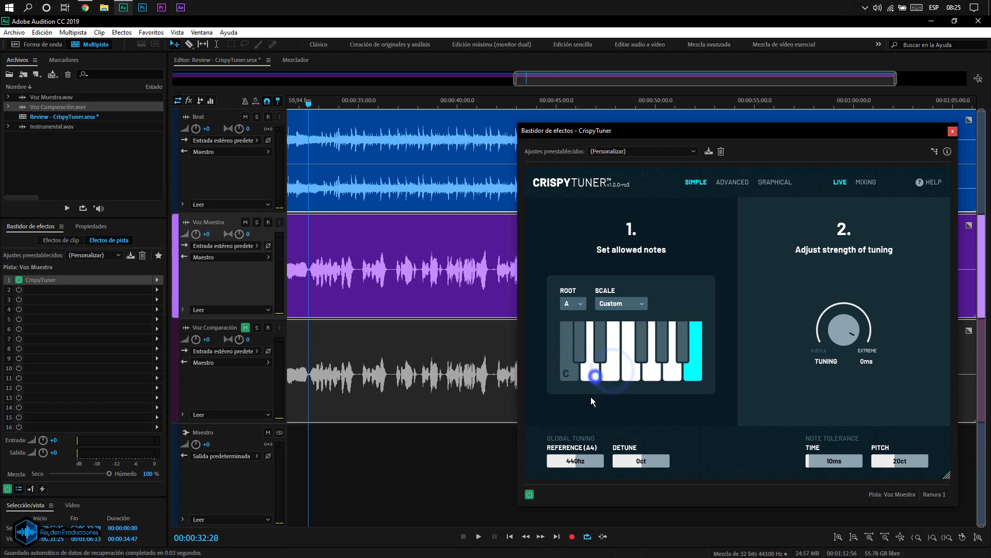
{"action": "left_click", "coordinate": [574, 376]}
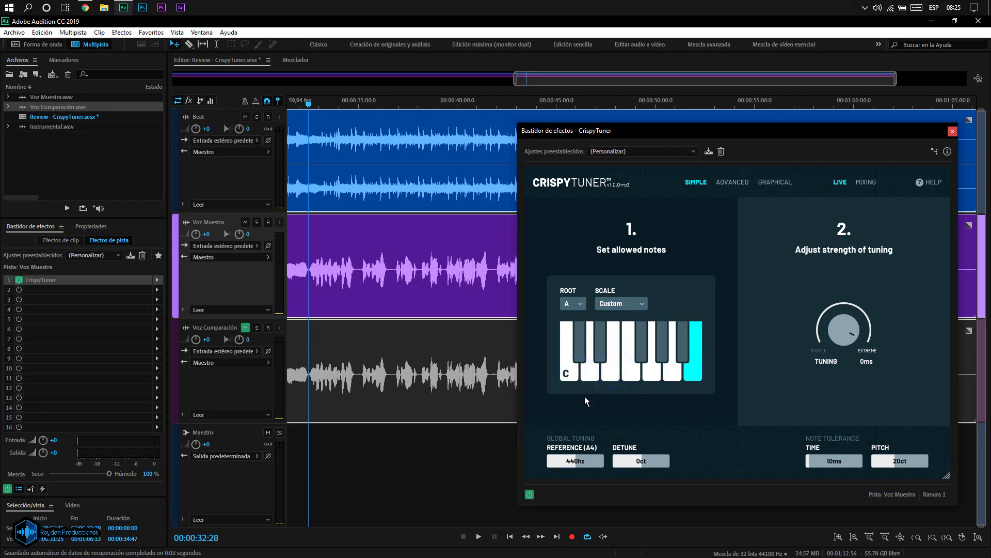
{"action": "left_click", "coordinate": [571, 380]}
{"action": "left_click", "coordinate": [591, 379]}
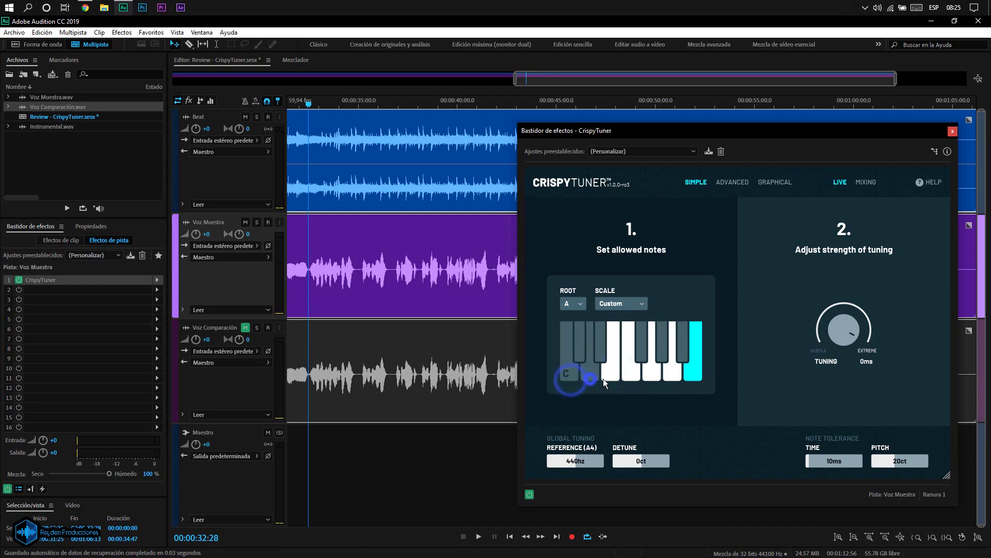
{"action": "left_click", "coordinate": [610, 377]}
{"action": "left_click", "coordinate": [609, 376]}
{"action": "left_click", "coordinate": [587, 377]}
{"action": "left_click", "coordinate": [568, 376]}
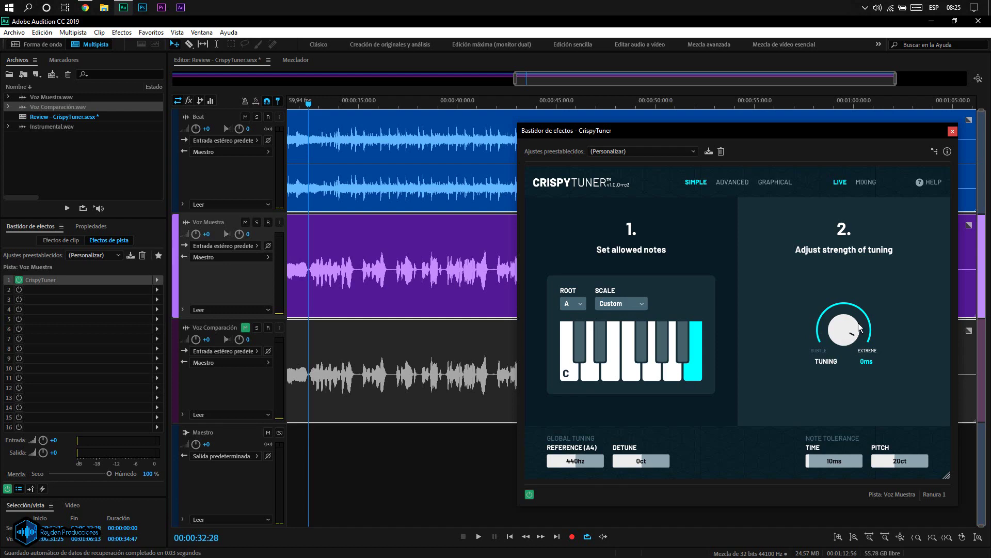
Step: Sweep CrispyTuner's tuning strength to 150 ms, back to 0 ms, and again to 150 ms
{"action": "left_click_drag", "start_coordinate": [858, 326], "coordinate": [845, 341]}
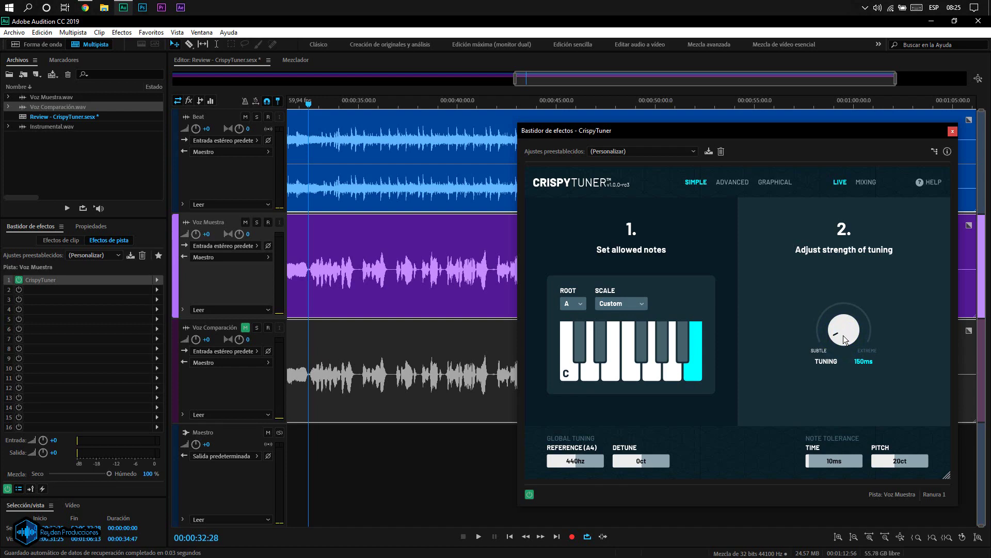
{"action": "left_click_drag", "start_coordinate": [844, 335], "coordinate": [829, 209]}
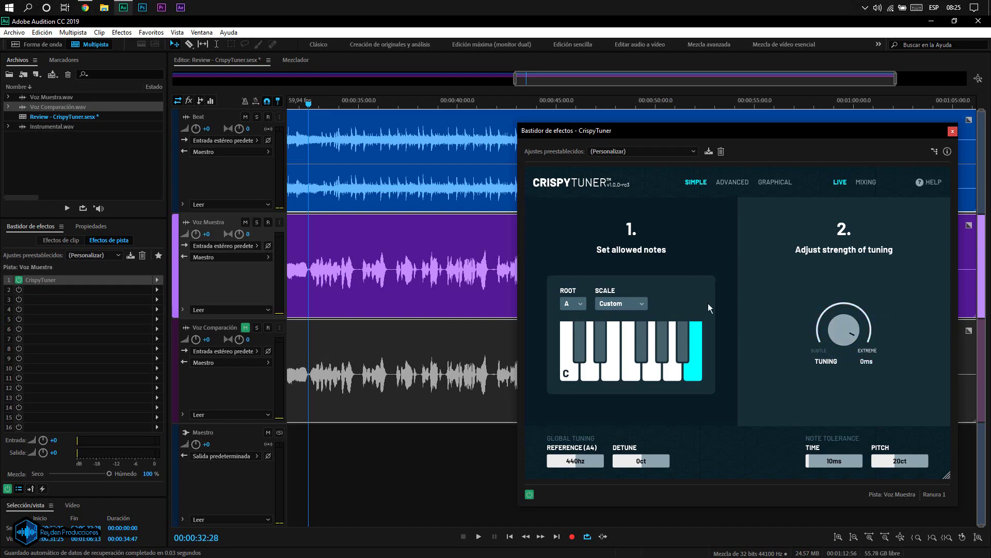
{"action": "left_click_drag", "start_coordinate": [842, 330], "coordinate": [824, 424]}
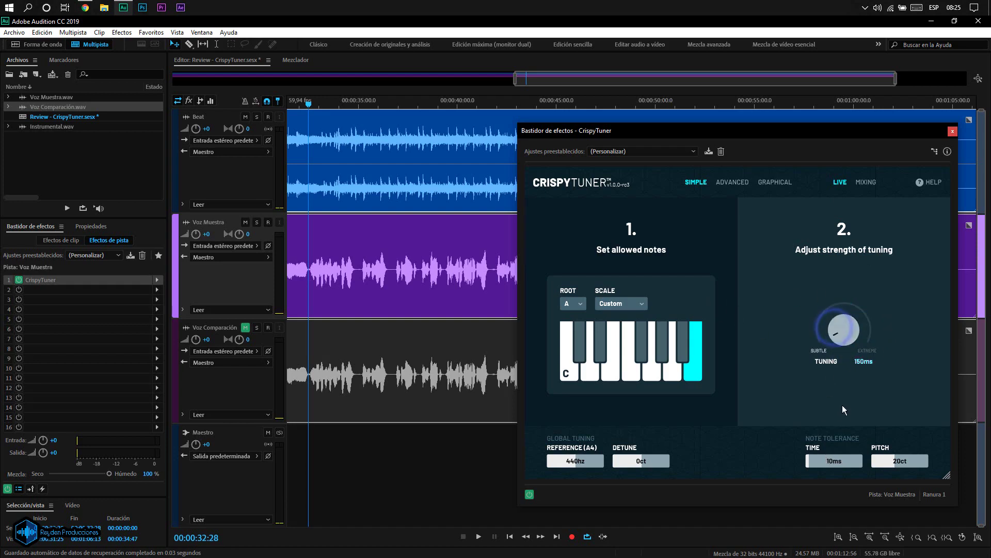
Step: Play the session while sweeping CrispyTuner's tuning strength to 0 ms, back to 150 ms, and again to 0 ms
{"action": "key", "text": "space"}
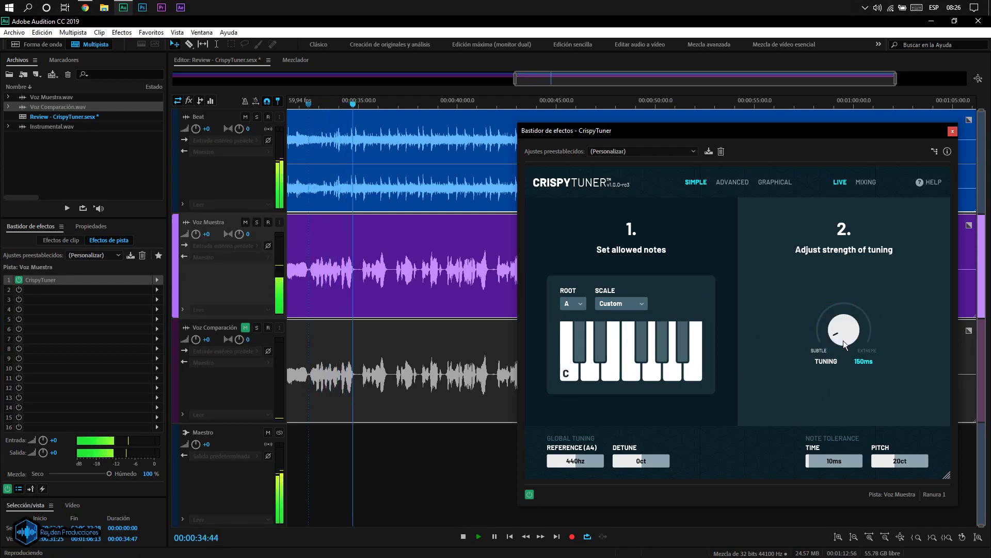
{"action": "left_click_drag", "start_coordinate": [844, 340], "coordinate": [843, 236]}
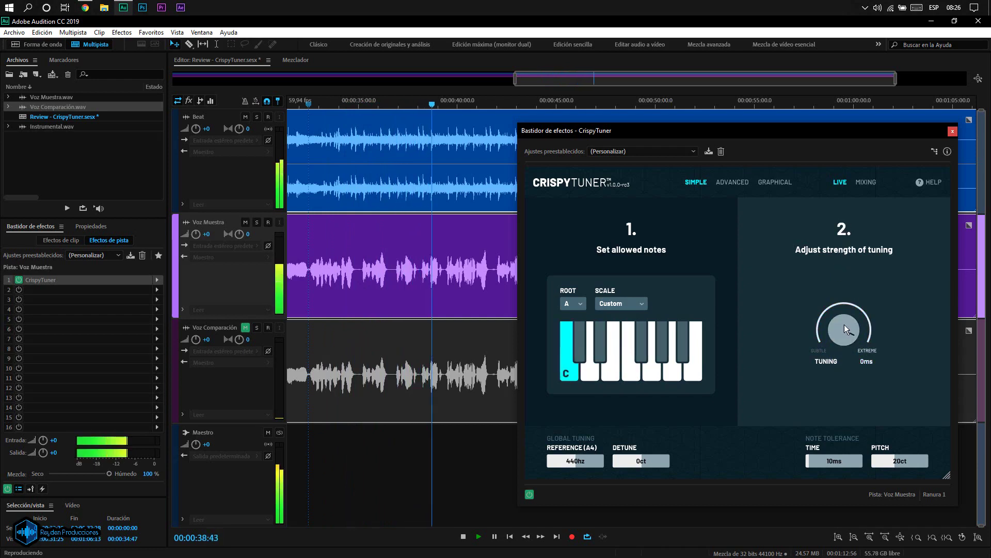
{"action": "left_click_drag", "start_coordinate": [844, 337], "coordinate": [844, 463]}
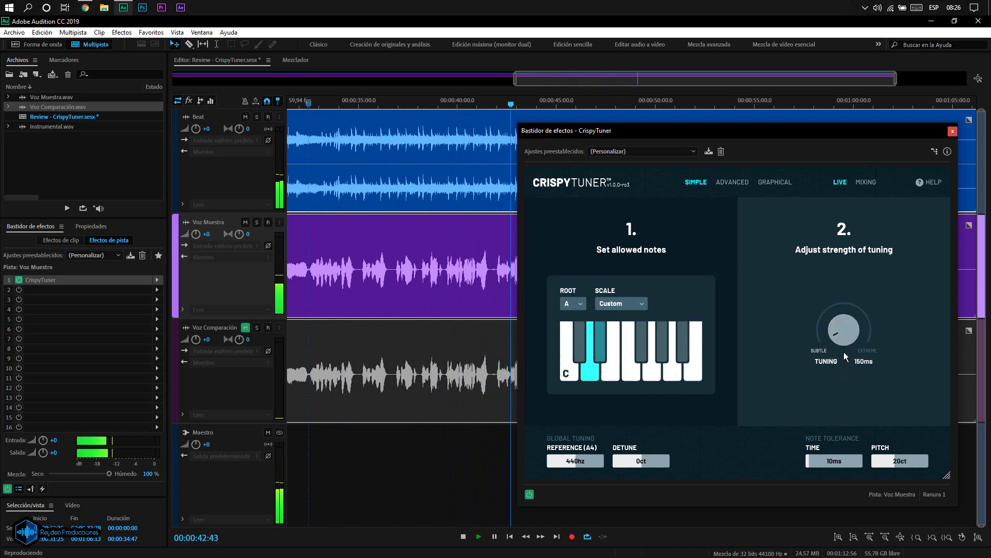
{"action": "left_click_drag", "start_coordinate": [843, 339], "coordinate": [846, 226]}
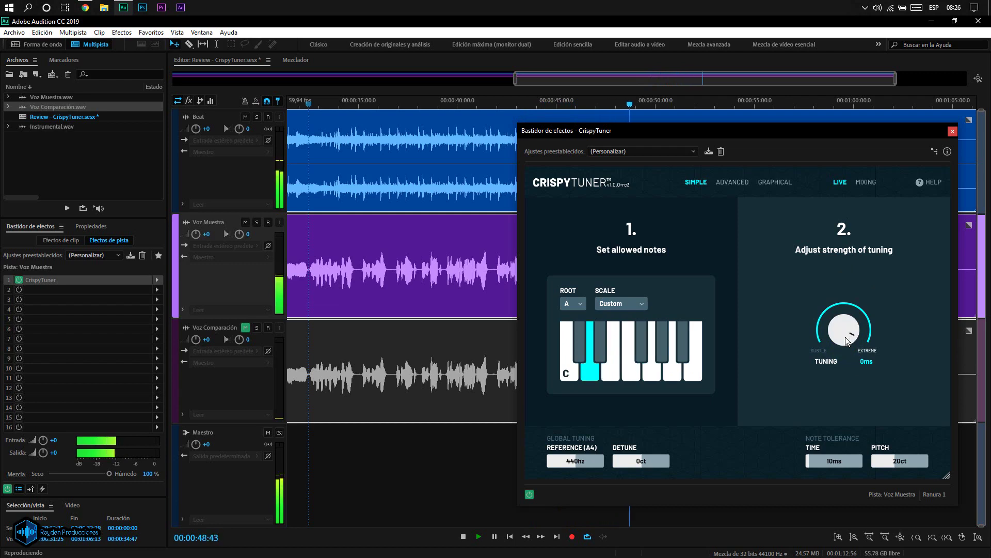
{"action": "key", "text": "space"}
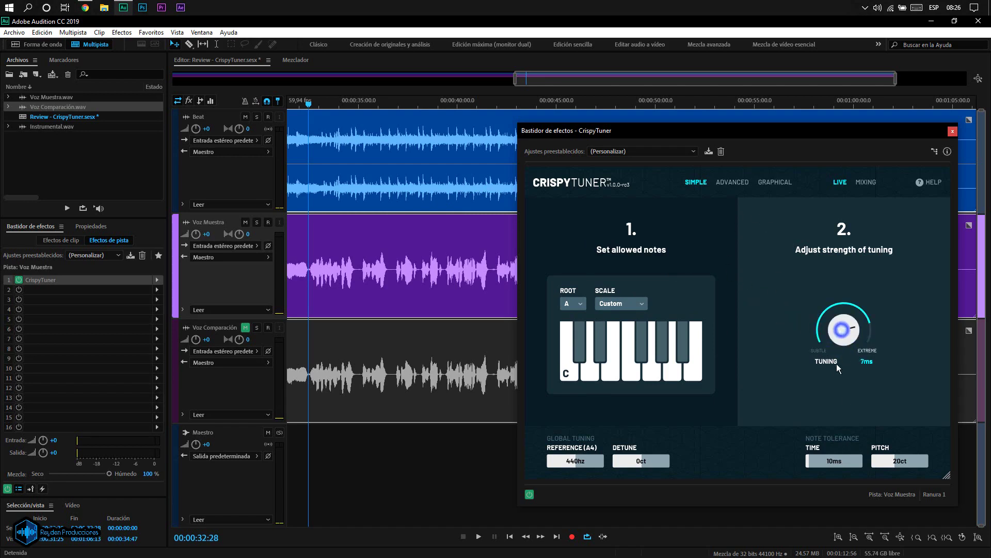
Step: Set the tuning strength to 150 ms, check Transition and Tightness in the Advanced view, and return to the Simple view
{"action": "mouse_move", "coordinate": [843, 339]}
{"action": "left_mouse_down"}
{"action": "mouse_move", "coordinate": [847, 331]}
{"action": "mouse_move", "coordinate": [848, 355]}
{"action": "left_mouse_up"}
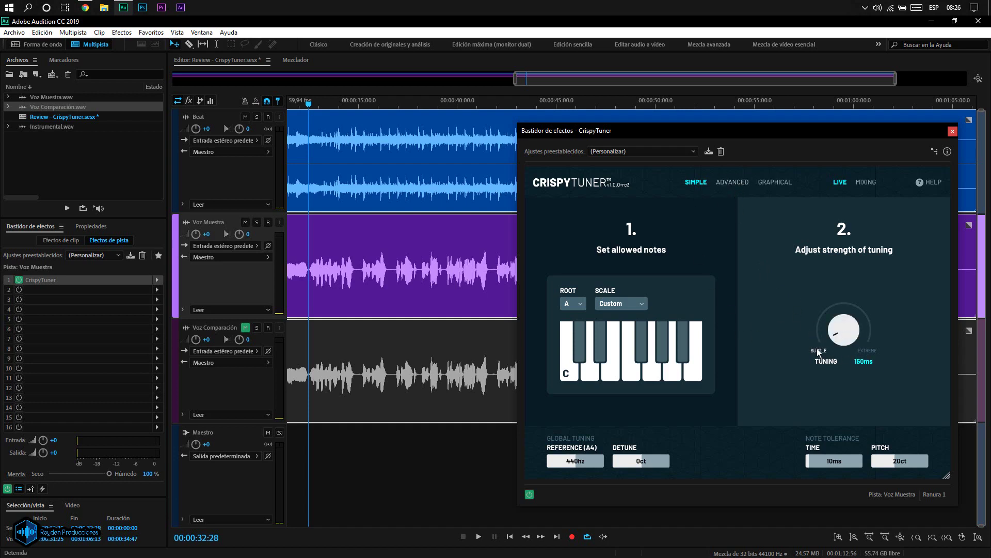
{"action": "left_click", "coordinate": [730, 183]}
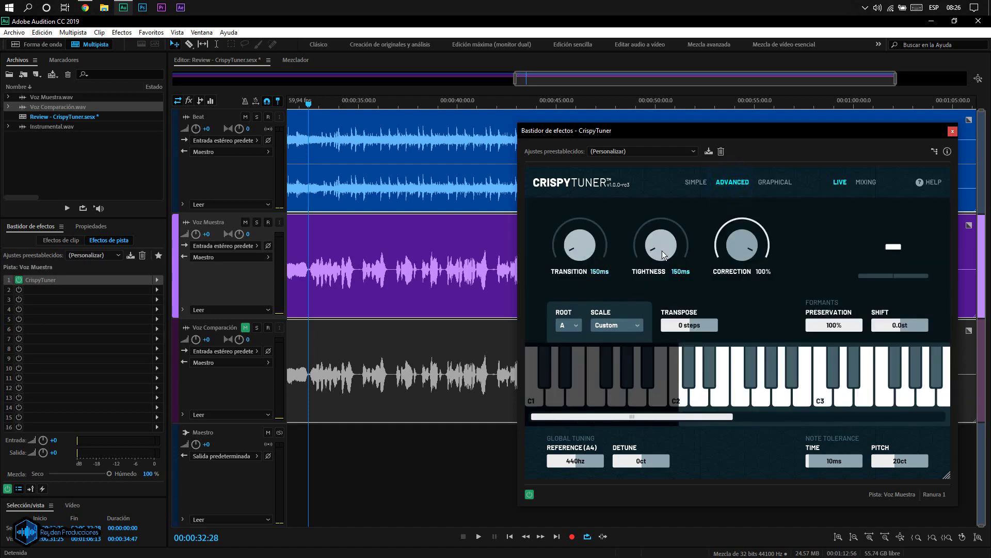
{"action": "left_click", "coordinate": [692, 183]}
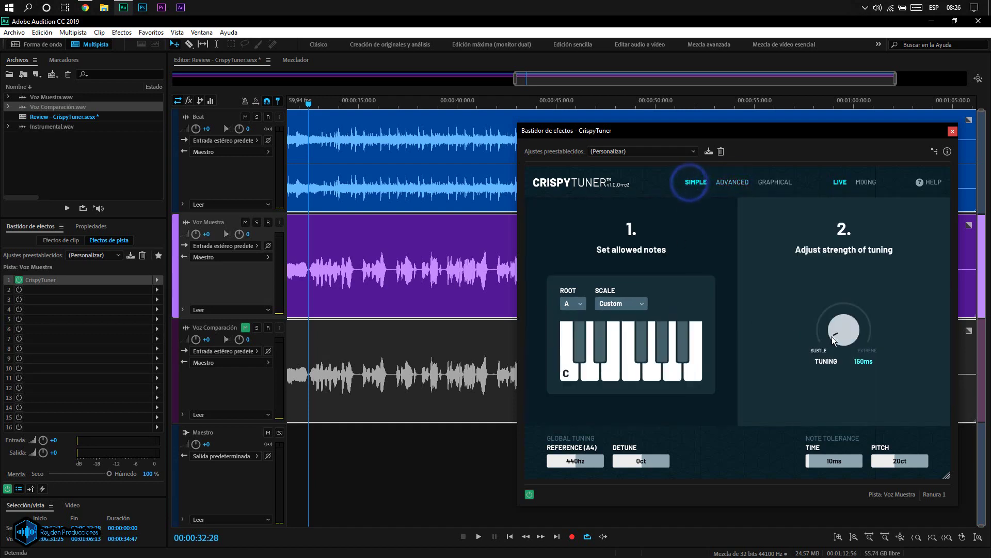
Step: Set the tuning strength to 0 ms and compare the Simple and Advanced views, ending in Advanced
{"action": "left_click", "coordinate": [731, 182]}
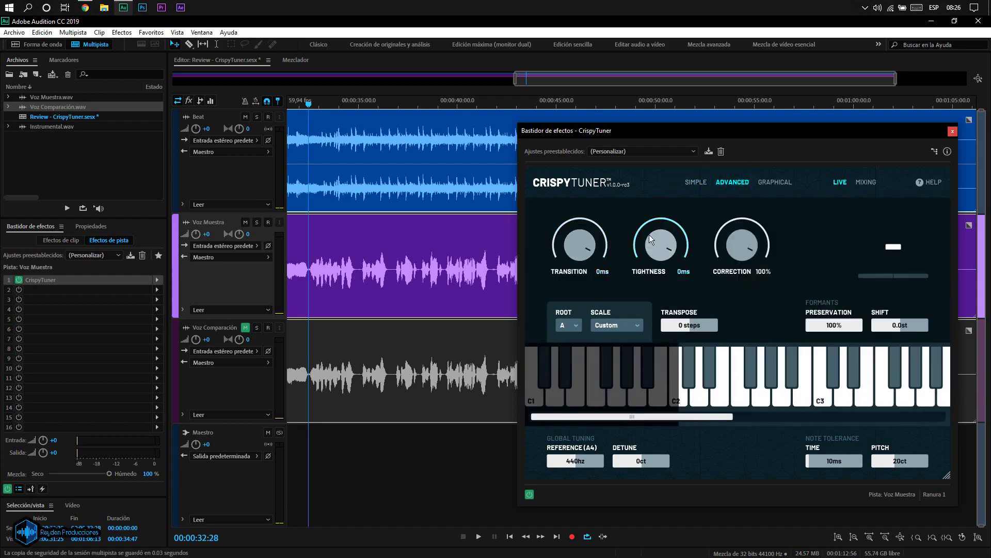
{"action": "left_click_drag", "start_coordinate": [650, 239], "coordinate": [633, 253]}
{"action": "left_click", "coordinate": [693, 183]}
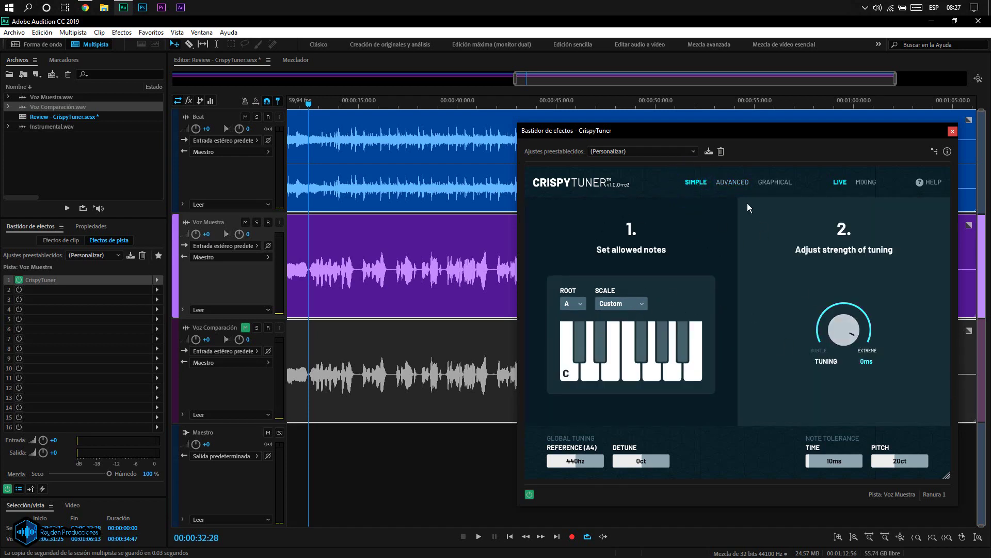
{"action": "left_click", "coordinate": [732, 182]}
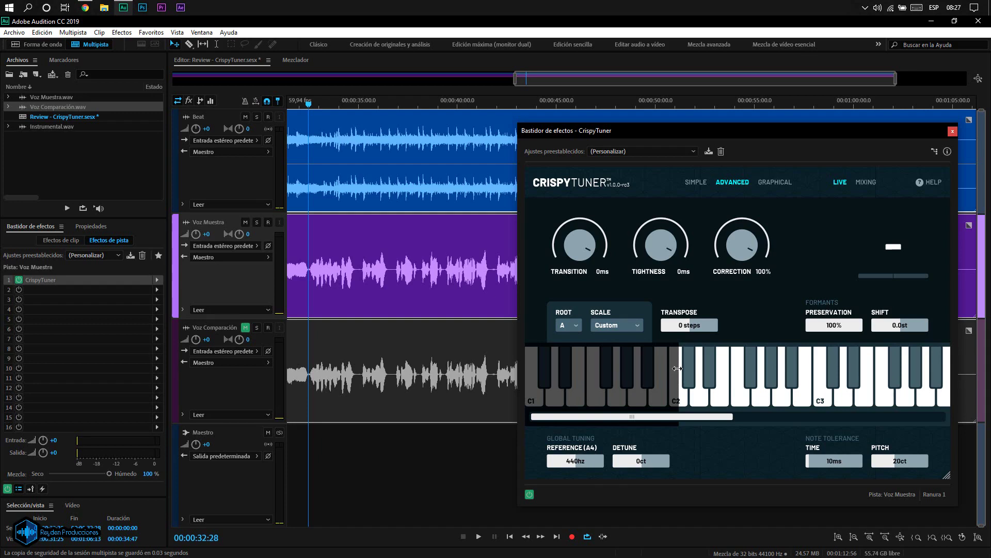
Step: Raise the note range's lower limit to about D2 and choose root A with the Natural Minor scale
{"action": "left_click_drag", "start_coordinate": [678, 368], "coordinate": [693, 386]}
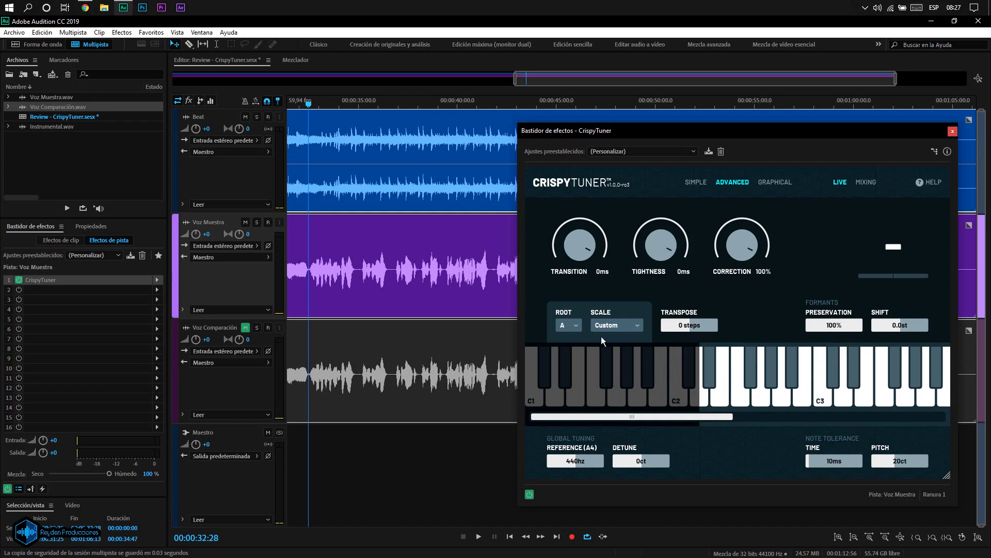
{"action": "left_click", "coordinate": [577, 325]}
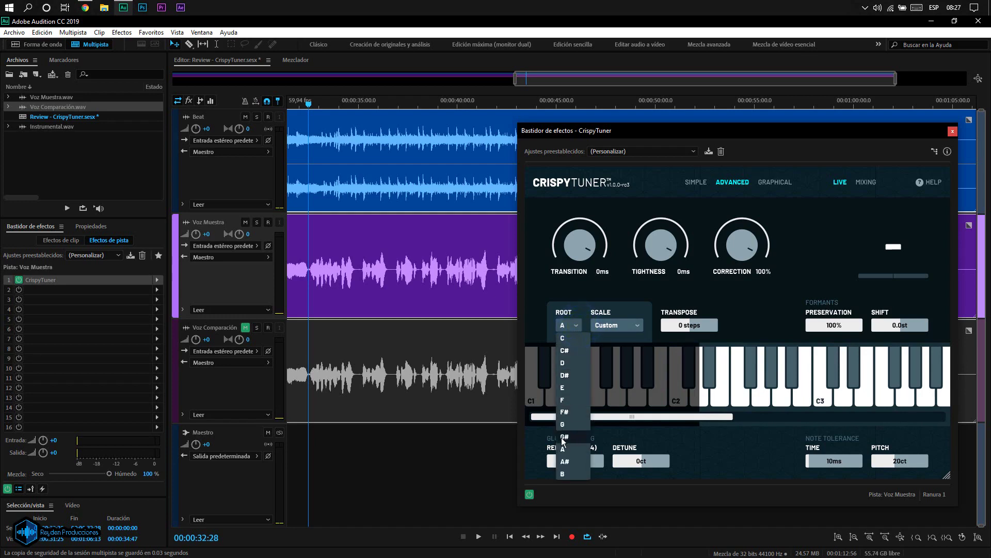
{"action": "left_click", "coordinate": [564, 440]}
{"action": "left_click", "coordinate": [573, 325]}
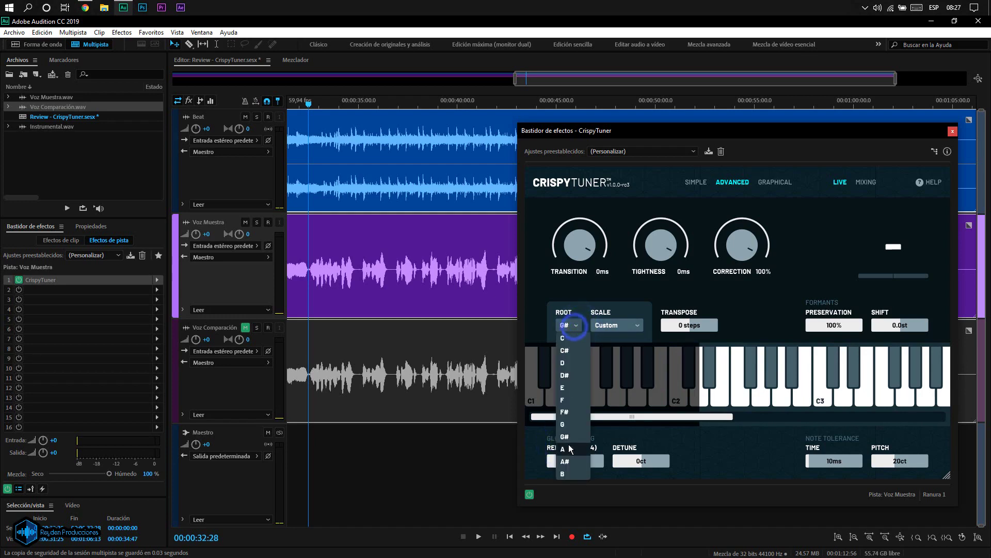
{"action": "left_click", "coordinate": [570, 449]}
{"action": "left_click", "coordinate": [621, 327]}
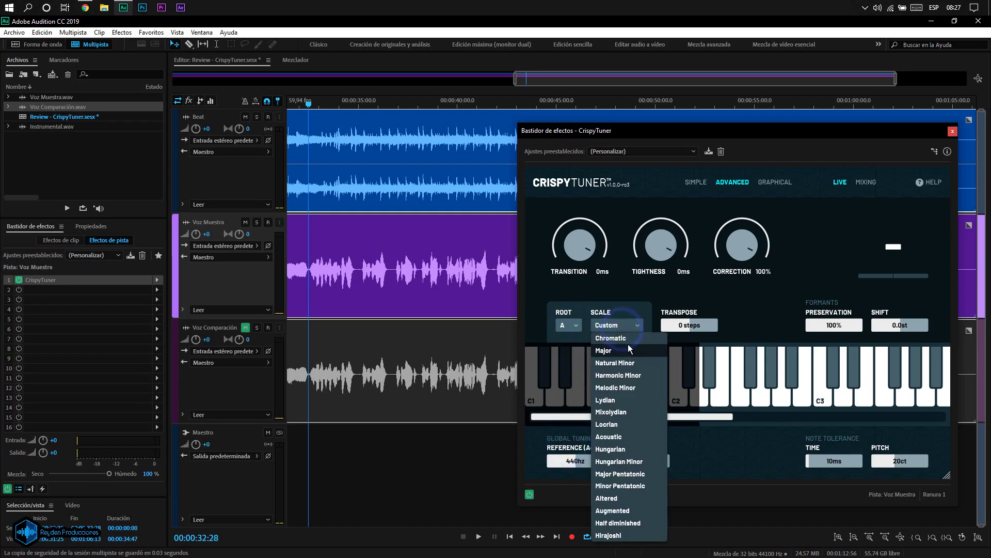
{"action": "left_click", "coordinate": [625, 362]}
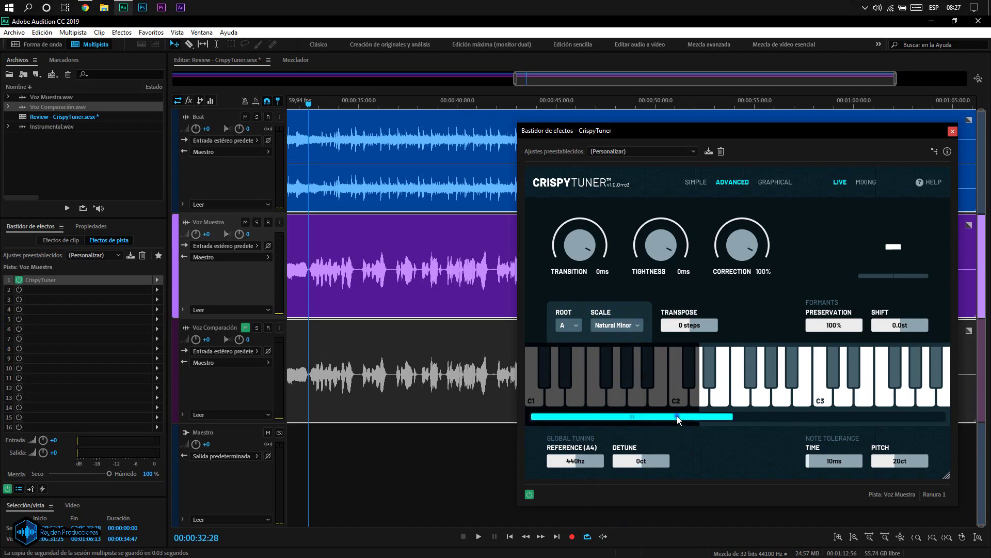
Step: Try the Transition and Tightness controls, returning both to 0 ms, and sweep Correction to 0% and back to 100%
{"action": "left_click_drag", "start_coordinate": [677, 416], "coordinate": [731, 416]}
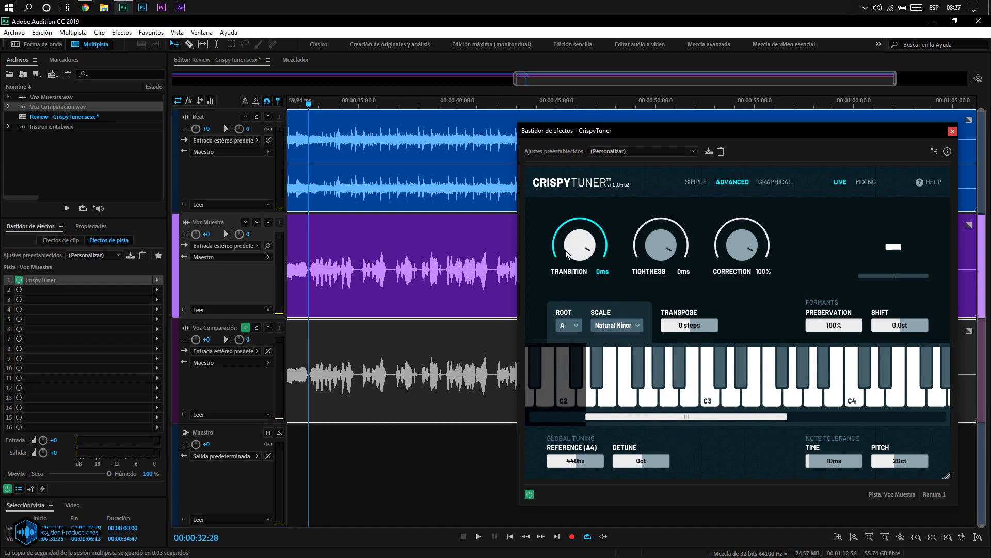
{"action": "mouse_move", "coordinate": [583, 249]}
{"action": "left_mouse_down"}
{"action": "mouse_move", "coordinate": [587, 383]}
{"action": "mouse_move", "coordinate": [576, 243]}
{"action": "left_mouse_up"}
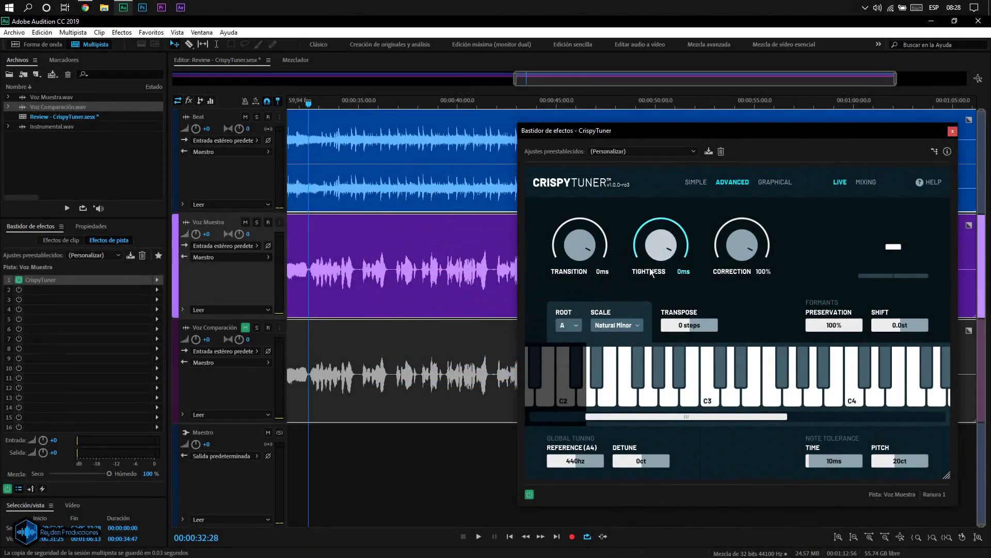
{"action": "left_click_drag", "start_coordinate": [663, 237], "coordinate": [669, 338]}
{"action": "left_click_drag", "start_coordinate": [671, 386], "coordinate": [659, 286]}
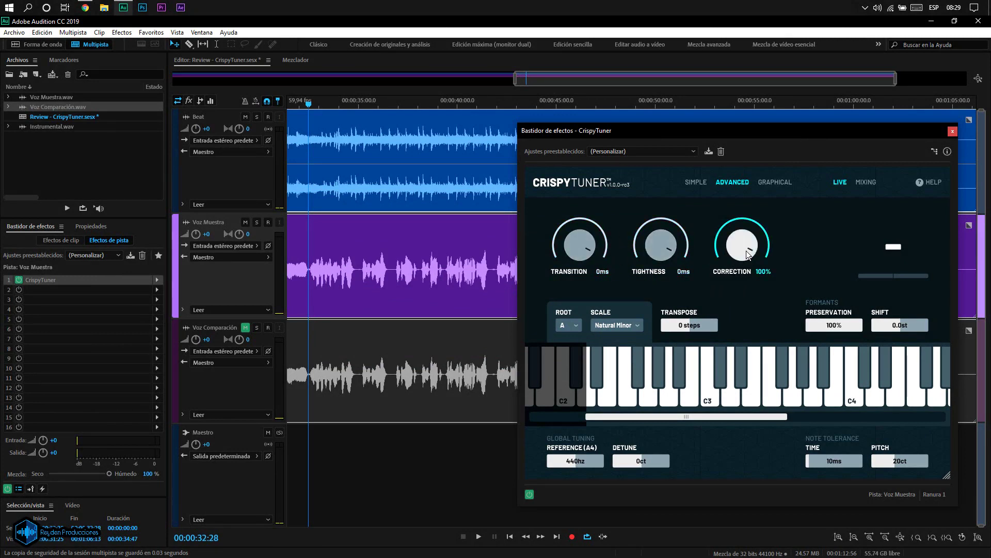
{"action": "left_click_drag", "start_coordinate": [742, 246], "coordinate": [749, 347]}
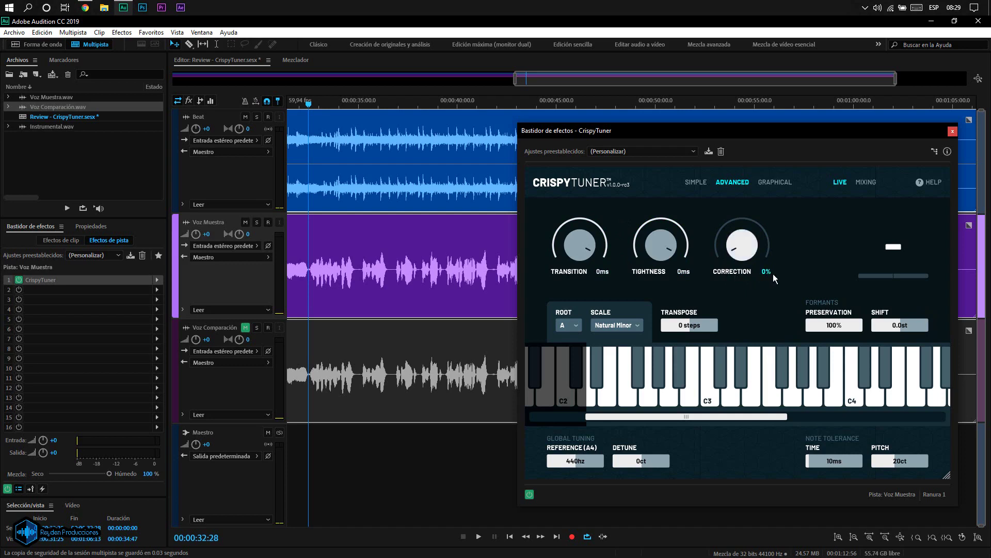
{"action": "left_click_drag", "start_coordinate": [746, 251], "coordinate": [757, 130]}
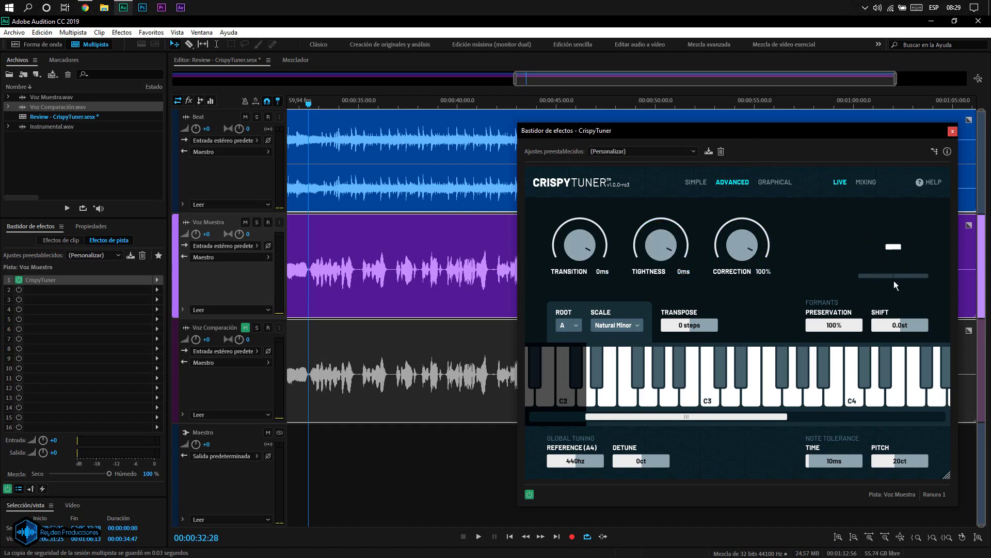
Step: Play the session and raise the note range's lower limit to about E3 on CrispyTuner's keyboard
{"action": "key", "text": "space"}
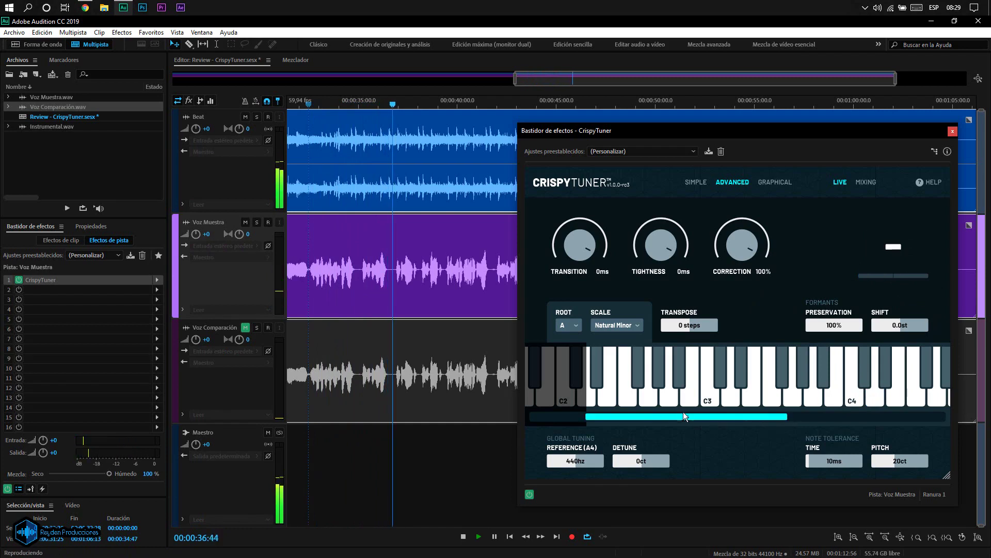
{"action": "left_click_drag", "start_coordinate": [589, 377], "coordinate": [742, 376]}
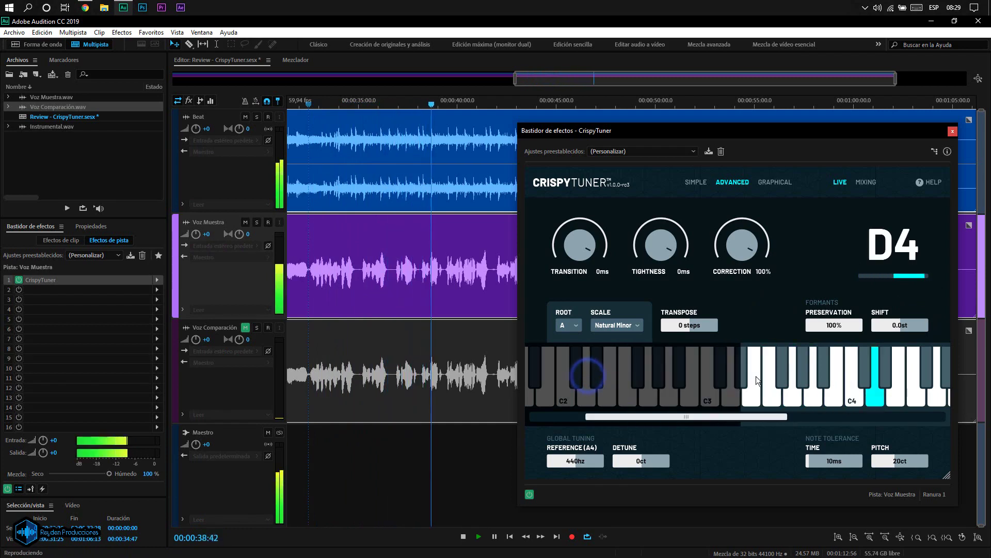
{"action": "left_click_drag", "start_coordinate": [729, 417], "coordinate": [797, 418]}
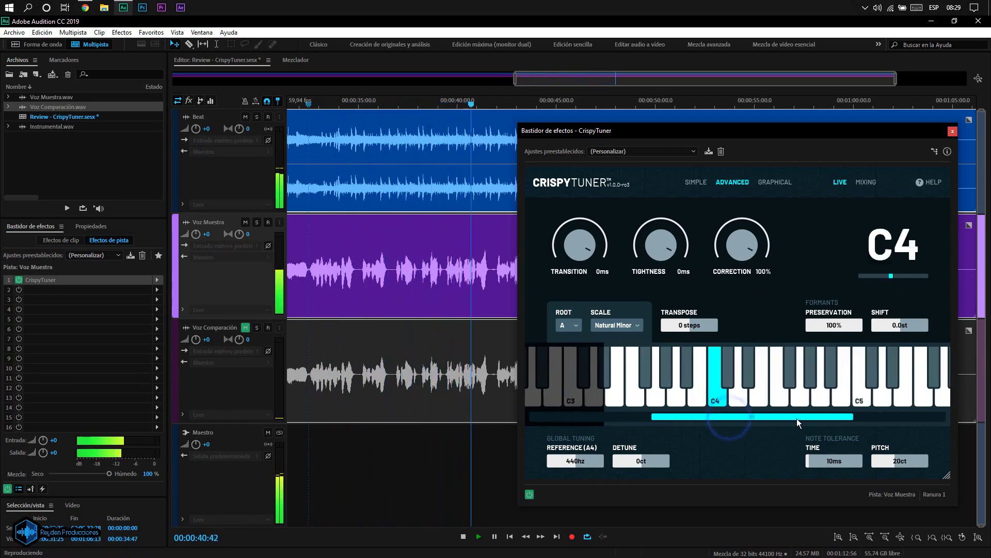
{"action": "key", "text": "space"}
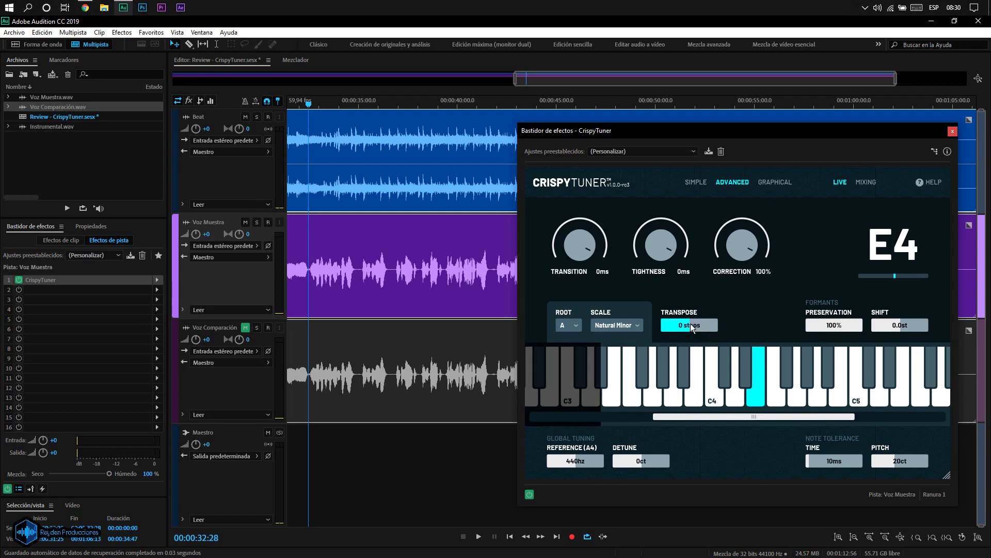
Step: Try different Transpose amounts, returning to 0 steps, and sweep the formant Preservation down and back up to 98%
{"action": "left_click_drag", "start_coordinate": [692, 326], "coordinate": [666, 330]}
{"action": "left_click_drag", "start_coordinate": [701, 325], "coordinate": [706, 326]}
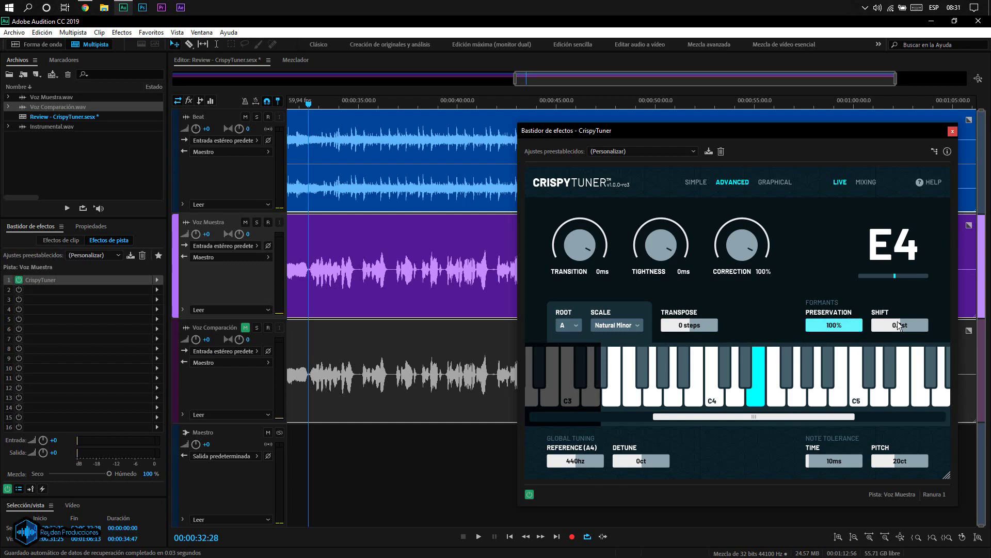
{"action": "left_click_drag", "start_coordinate": [862, 325], "coordinate": [804, 323]}
{"action": "left_click_drag", "start_coordinate": [814, 327], "coordinate": [853, 334]}
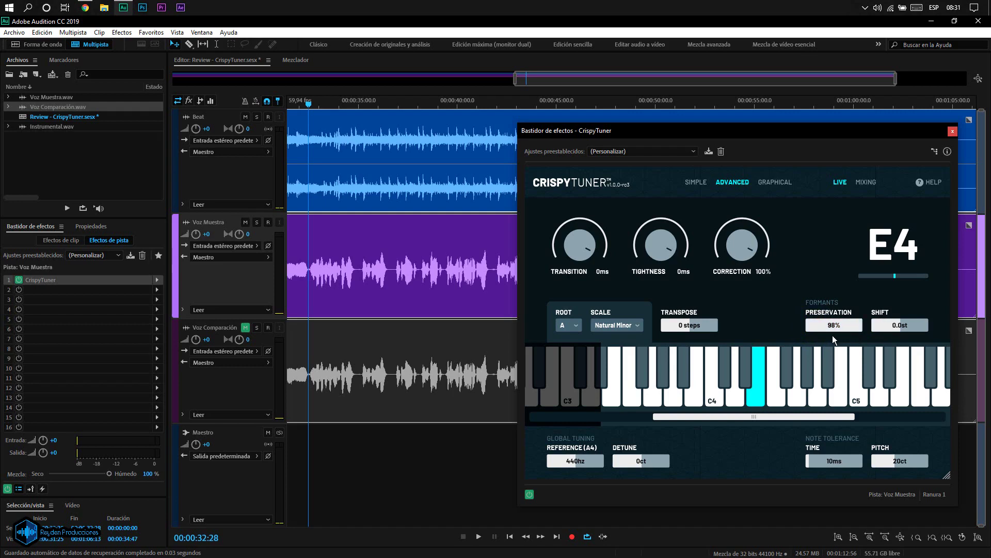
Step: Play the session while lowering formant Preservation to 0% and settling on 10%, keeping Transpose at 0 steps
{"action": "key", "text": "space"}
{"action": "left_click_drag", "start_coordinate": [838, 330], "coordinate": [786, 338]}
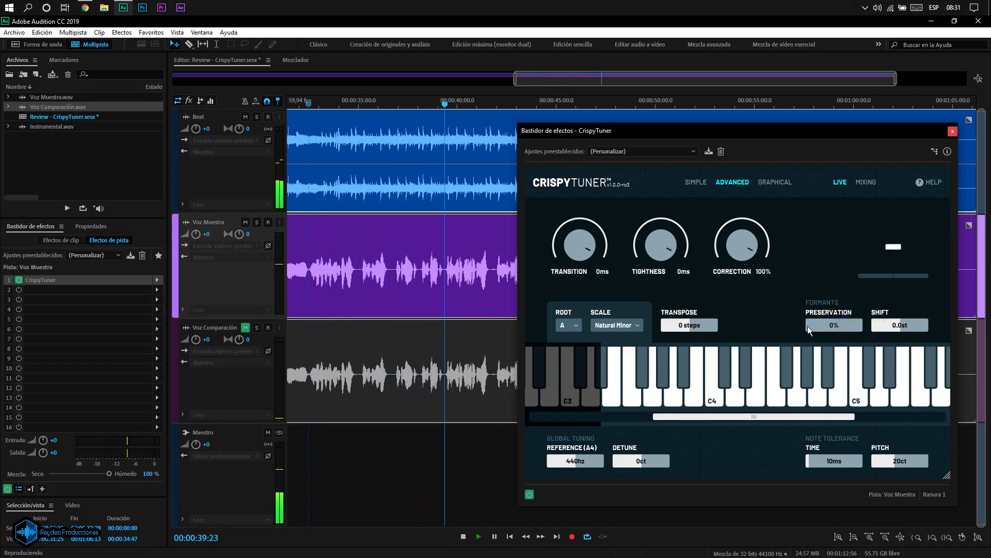
{"action": "left_click_drag", "start_coordinate": [838, 326], "coordinate": [791, 324]}
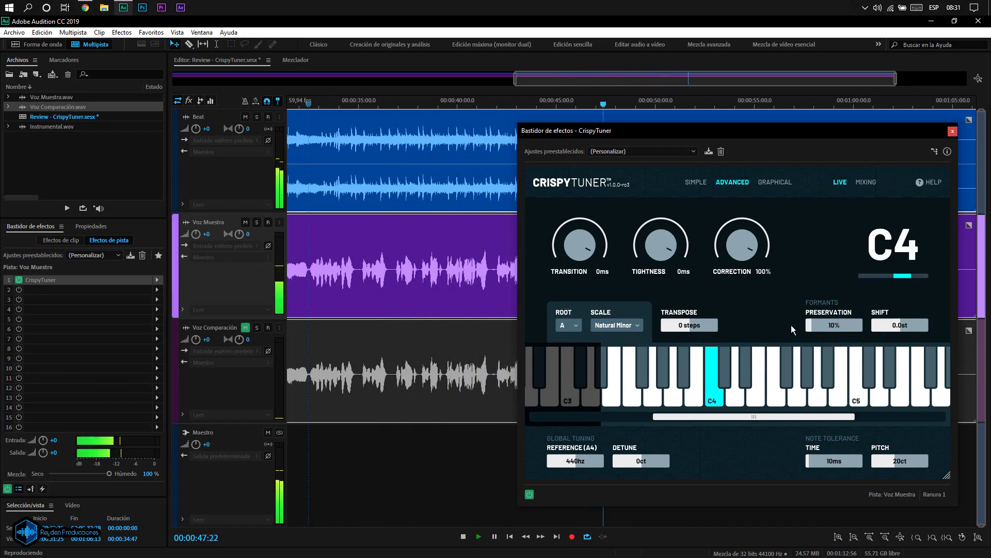
{"action": "mouse_move", "coordinate": [682, 324]}
{"action": "left_mouse_down"}
{"action": "mouse_move", "coordinate": [700, 325]}
{"action": "mouse_move", "coordinate": [673, 328]}
{"action": "mouse_move", "coordinate": [707, 327]}
{"action": "mouse_move", "coordinate": [689, 327]}
{"action": "left_mouse_up"}
{"action": "key", "text": "space"}
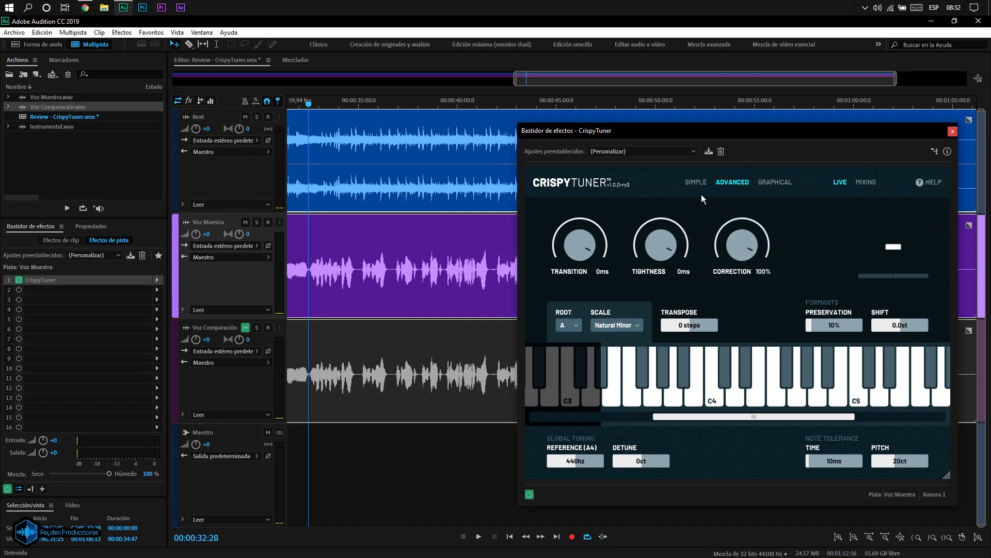
Step: Audition the vocal in CrispyTuner's Mixing mode and switch back to Live mode
{"action": "left_click", "coordinate": [864, 184]}
{"action": "key", "text": "space"}
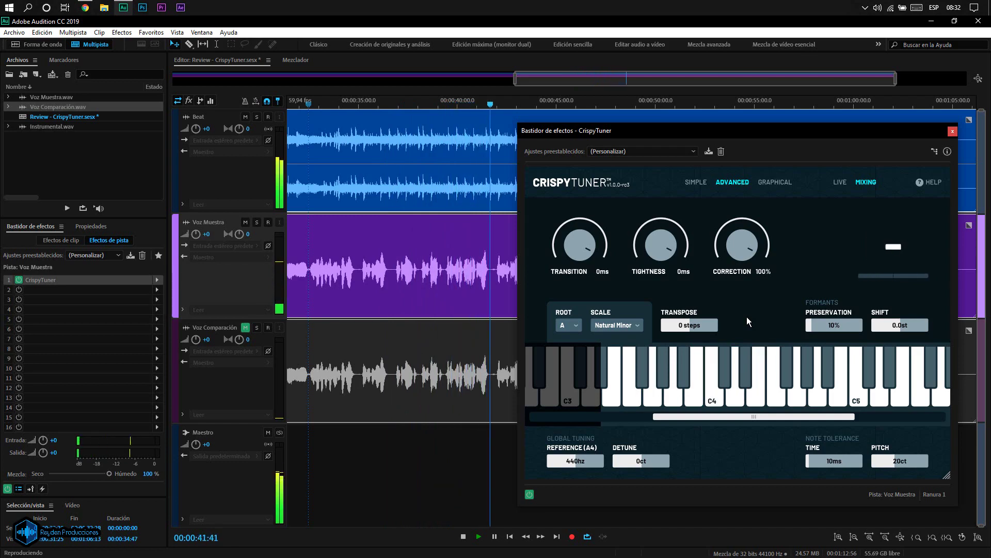
{"action": "key", "text": "space"}
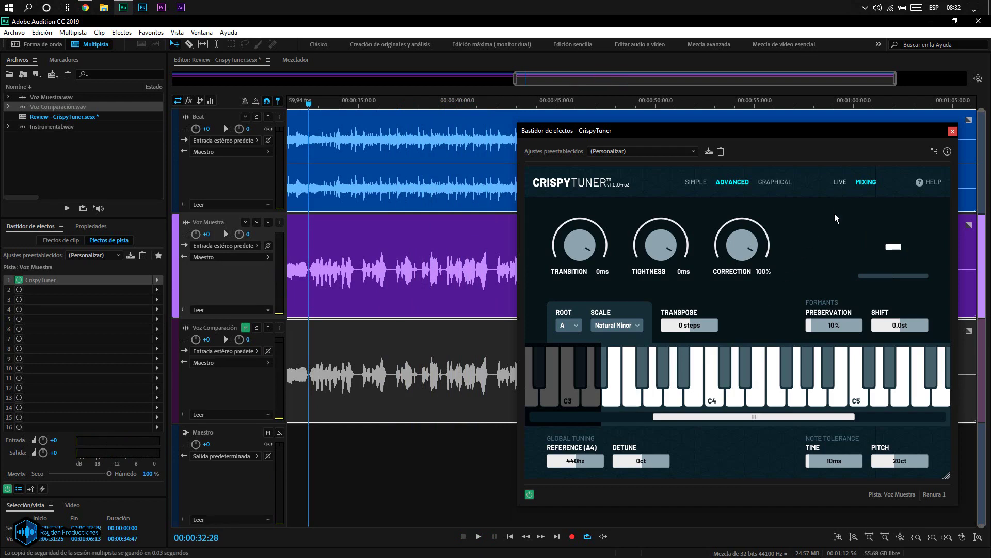
{"action": "left_click", "coordinate": [841, 184]}
Step: Look at CrispyTuner's Graphical and Simple views and return to the Advanced view
{"action": "left_click", "coordinate": [773, 182]}
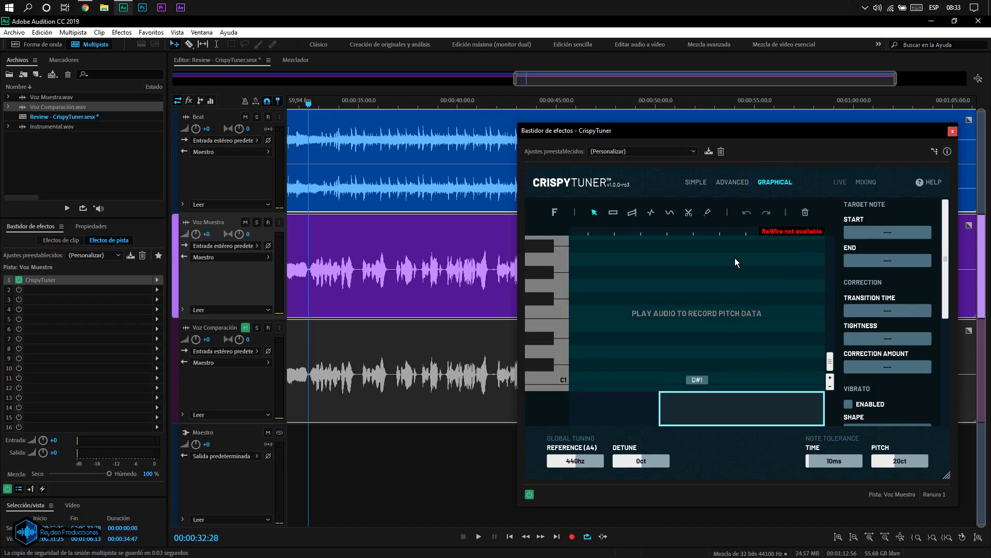
{"action": "left_click", "coordinate": [730, 181]}
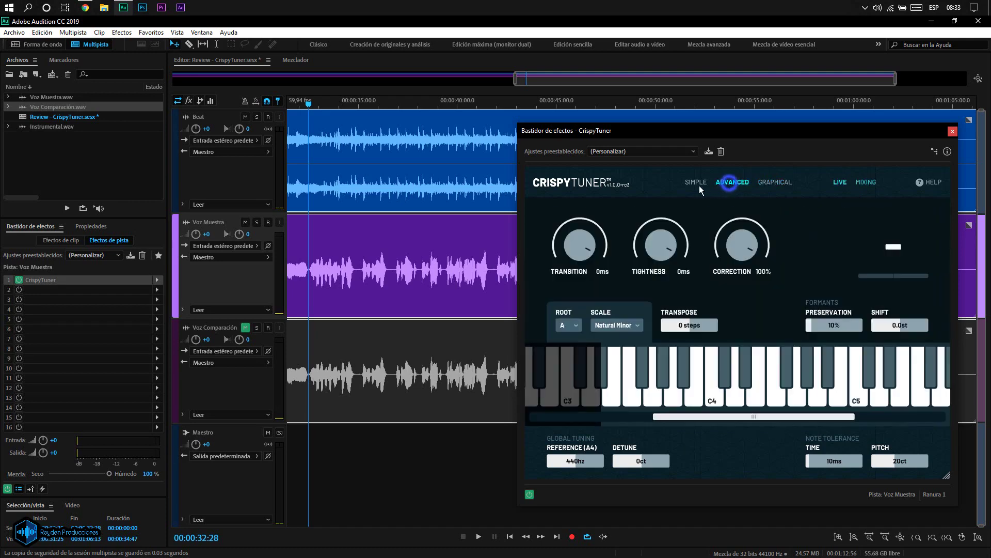
{"action": "left_click", "coordinate": [697, 182]}
{"action": "left_click", "coordinate": [724, 182]}
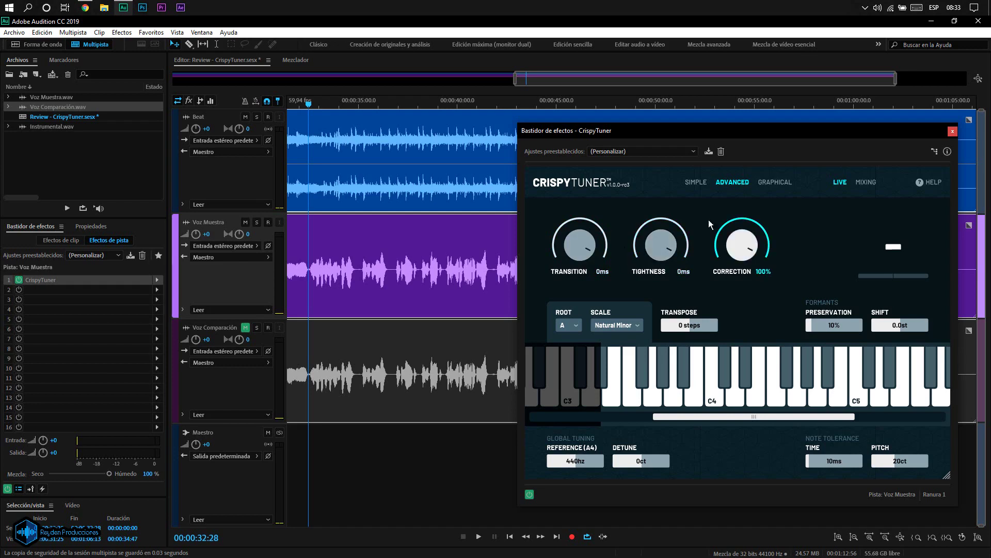
Step: Record the vocal's pitch data by playing it in CrispyTuner's Graphical view, and frame the detected notes around C4
{"action": "left_click", "coordinate": [772, 183]}
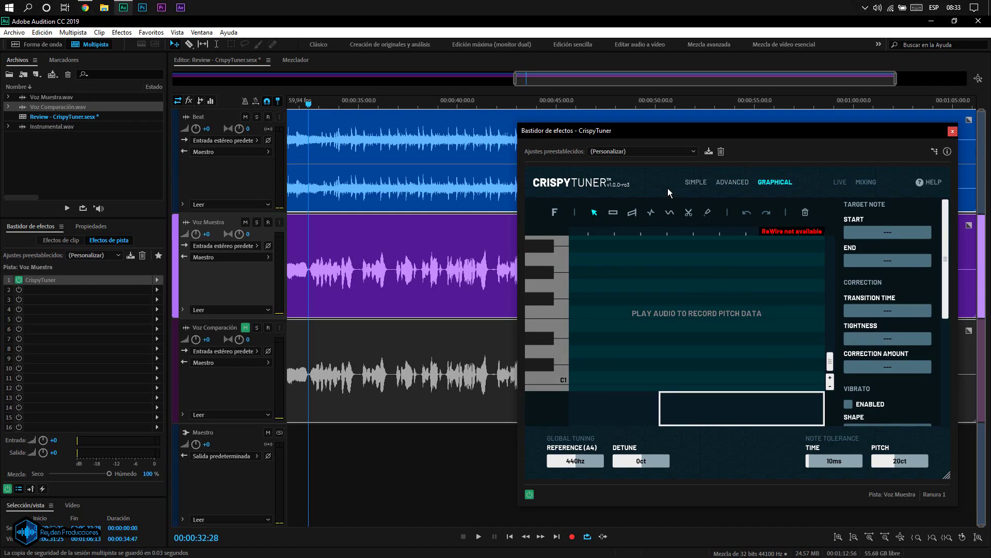
{"action": "key", "text": "space"}
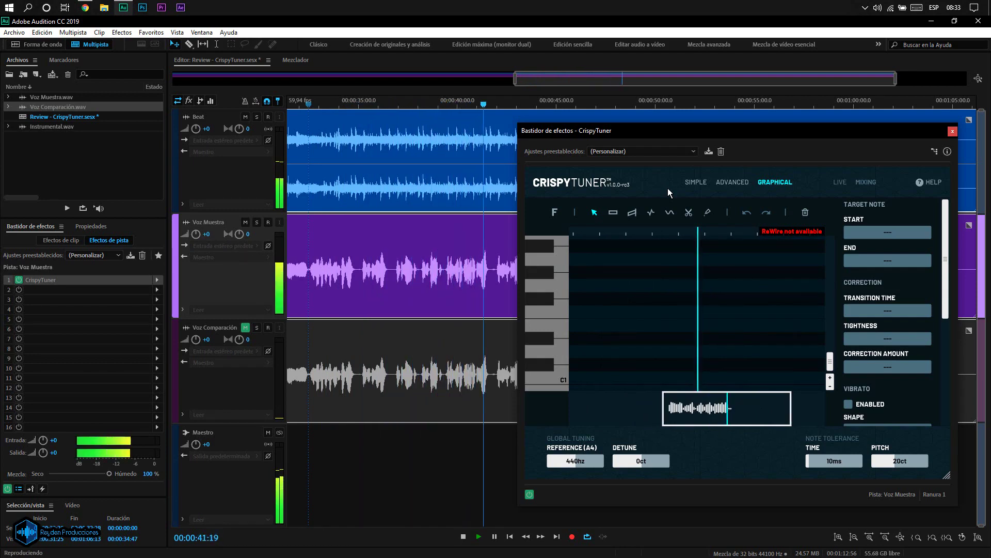
{"action": "key", "text": "space"}
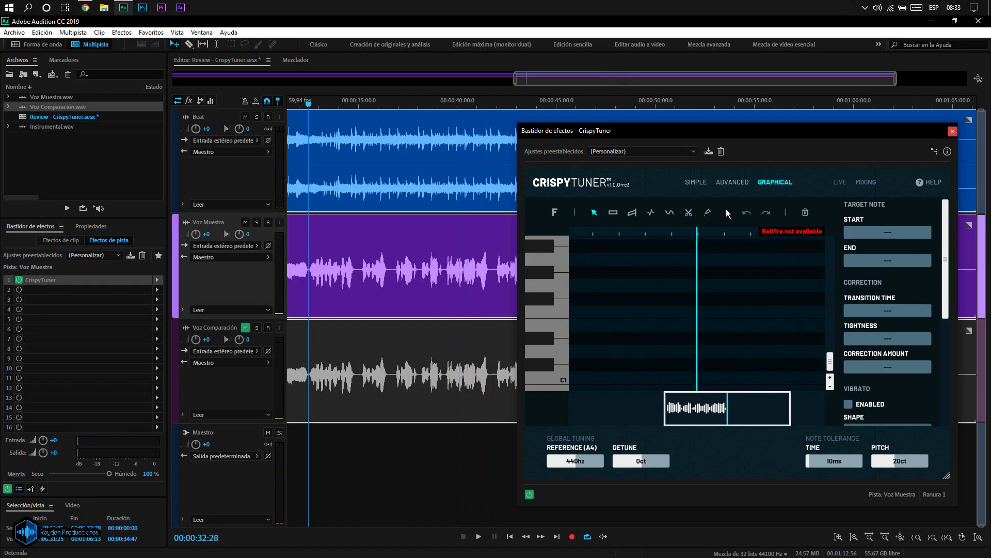
{"action": "left_click_drag", "start_coordinate": [830, 360], "coordinate": [830, 305]}
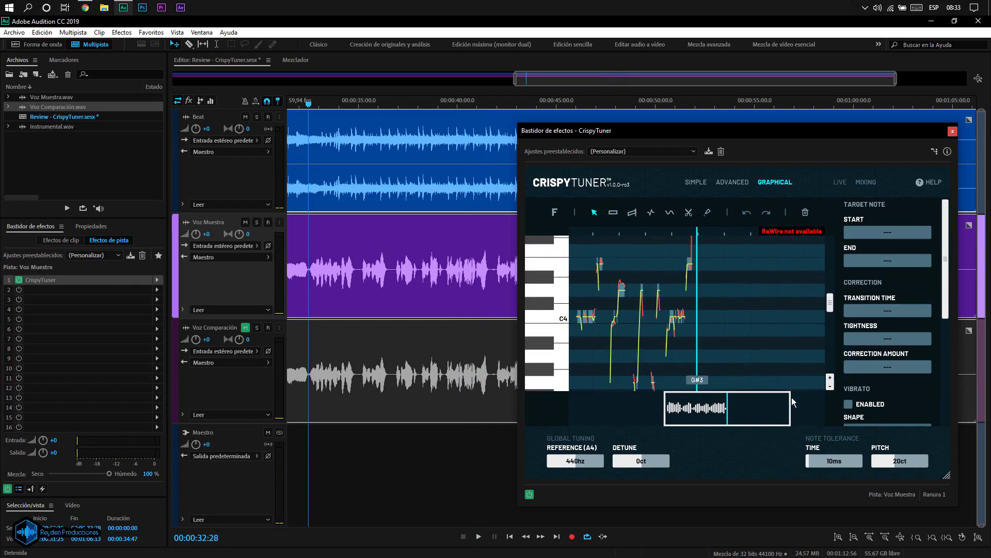
{"action": "left_click_drag", "start_coordinate": [711, 413], "coordinate": [651, 408]}
{"action": "mouse_move", "coordinate": [714, 411]}
{"action": "left_mouse_down"}
{"action": "mouse_move", "coordinate": [756, 410]}
{"action": "mouse_move", "coordinate": [705, 409]}
{"action": "mouse_move", "coordinate": [736, 408]}
{"action": "mouse_move", "coordinate": [719, 411]}
{"action": "left_mouse_up"}
{"action": "left_click", "coordinate": [714, 409]}
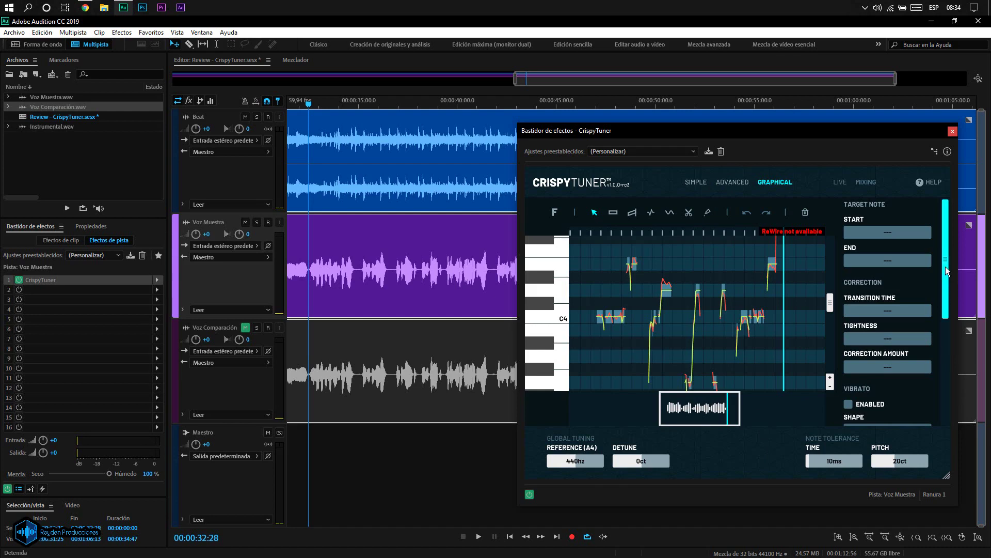
Step: Select the detected D4 note in the pitch graph and review its target note, correction and vibrato settings
{"action": "scroll", "coordinate": [938, 309], "scroll_direction": "down", "scroll_amount": 4}
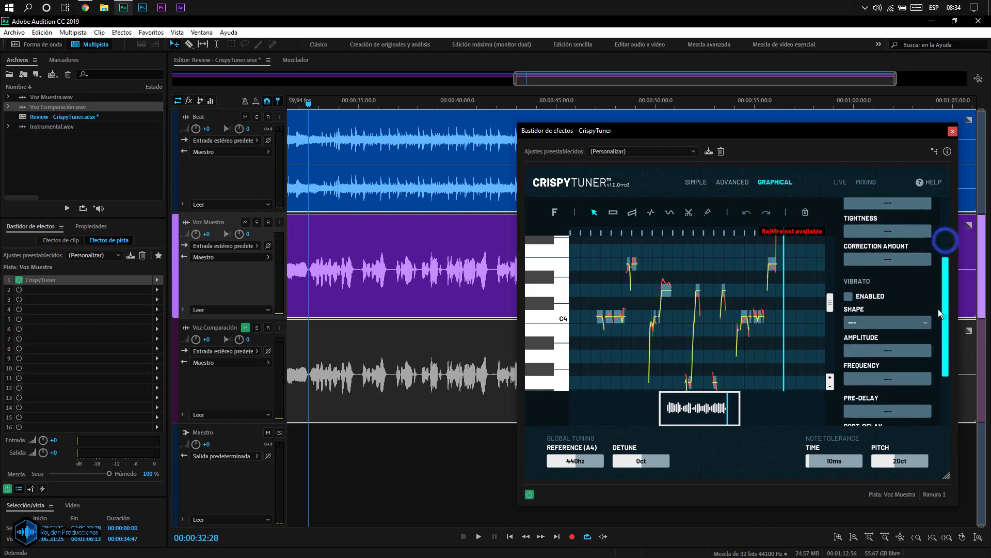
{"action": "scroll", "coordinate": [940, 308], "scroll_direction": "up", "scroll_amount": 4}
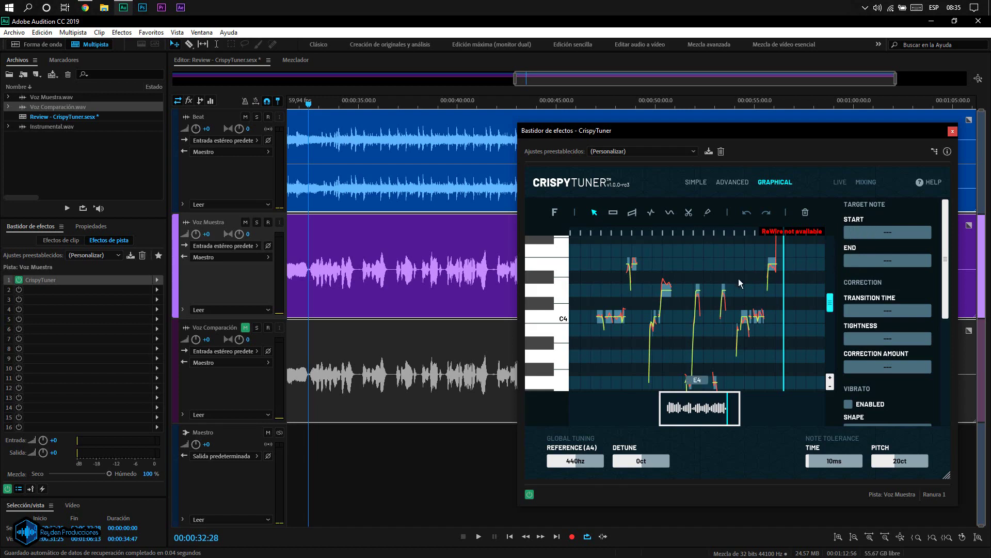
{"action": "left_click", "coordinate": [667, 292]}
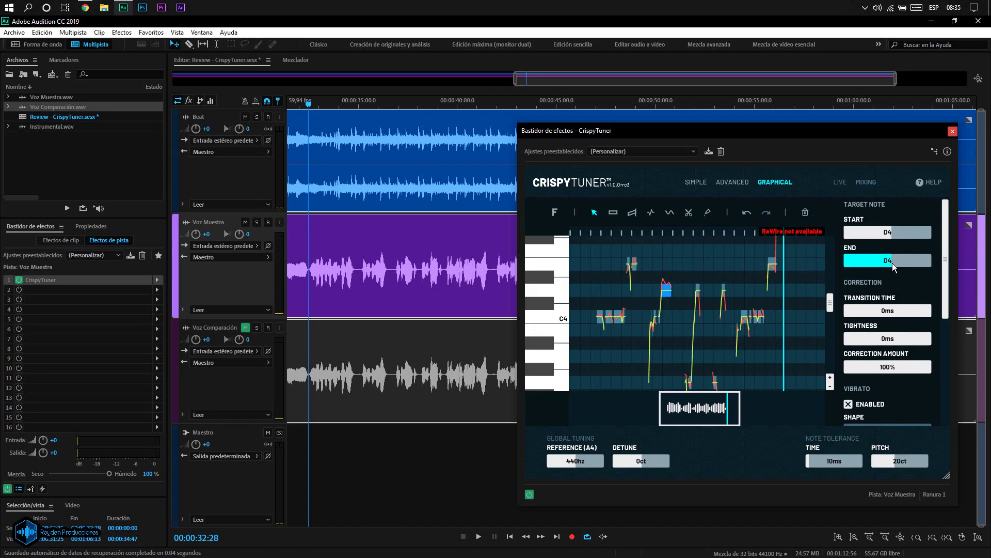
{"action": "left_click_drag", "start_coordinate": [892, 263], "coordinate": [893, 265]}
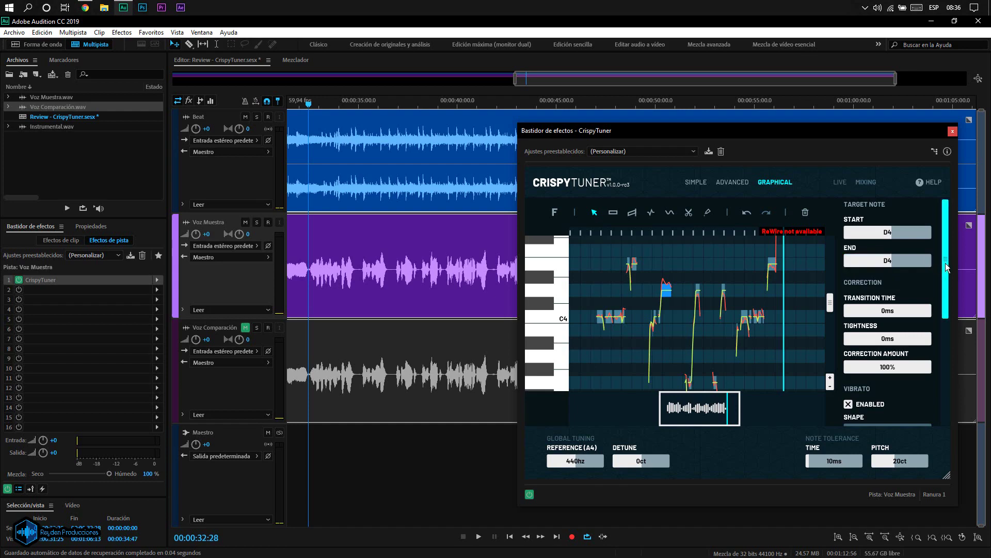
{"action": "left_click_drag", "start_coordinate": [946, 262], "coordinate": [944, 291]}
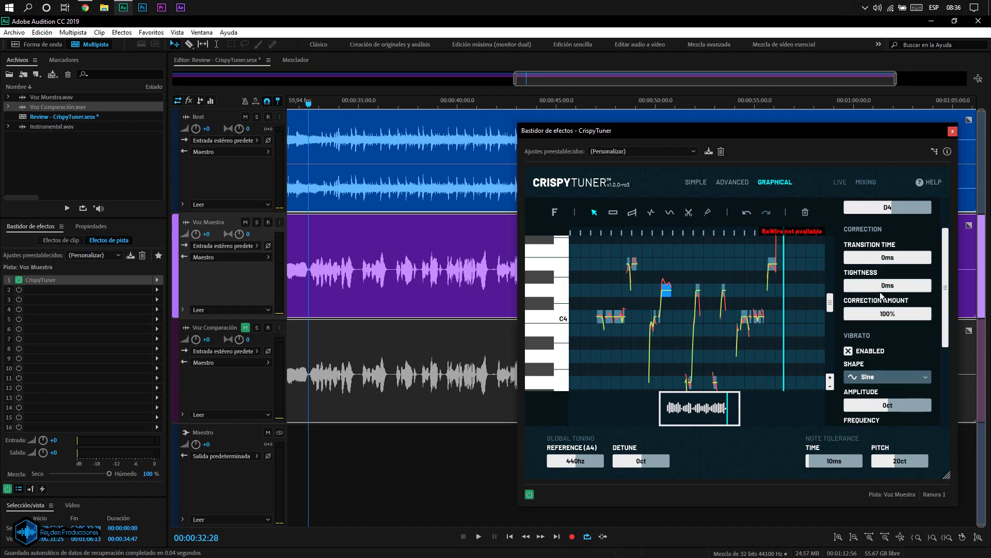
Step: Try the Transition, Tightness and Correction knobs in the Advanced view, lowering Correction to 24%, and return to the Graphical view
{"action": "left_click", "coordinate": [739, 187]}
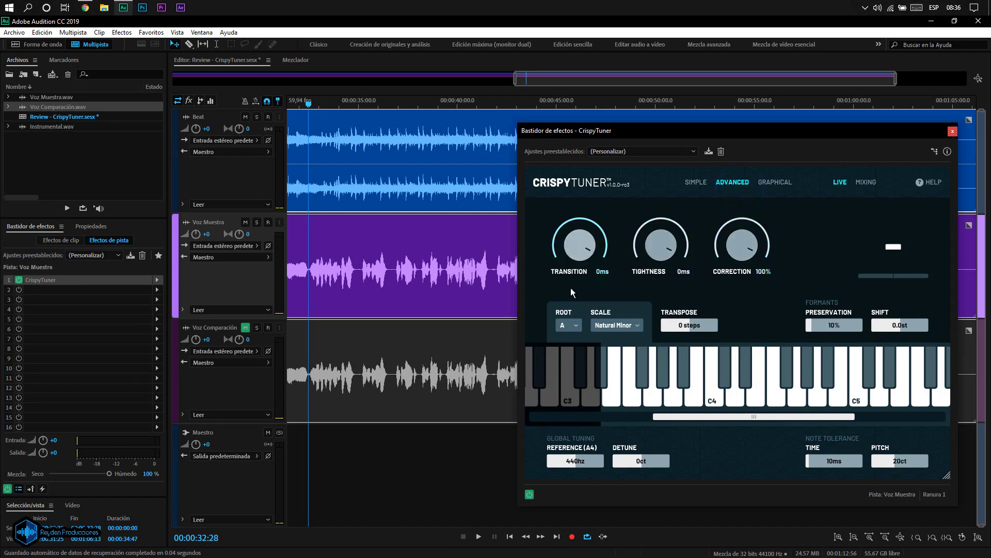
{"action": "mouse_move", "coordinate": [578, 259]}
{"action": "left_mouse_down"}
{"action": "mouse_move", "coordinate": [574, 352]}
{"action": "mouse_move", "coordinate": [576, 274]}
{"action": "left_mouse_up"}
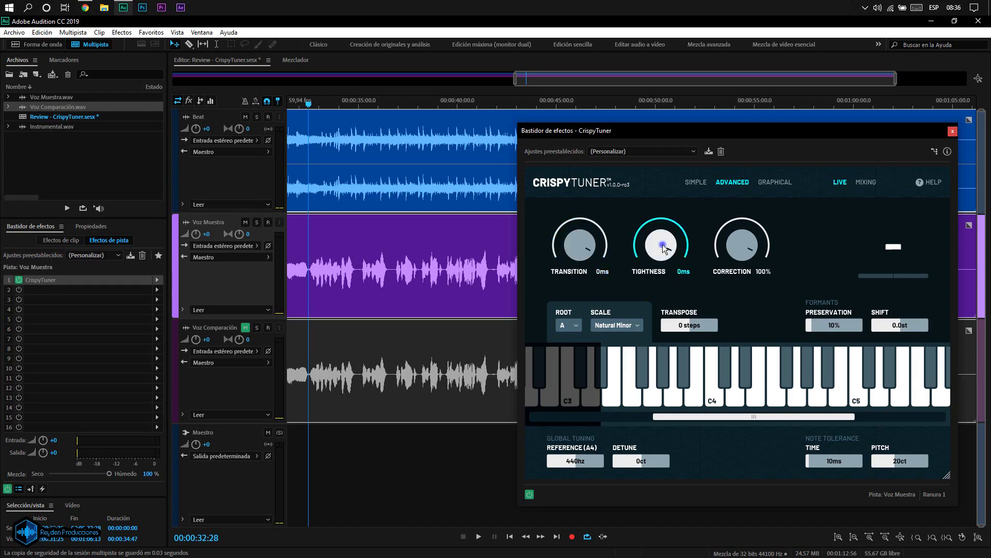
{"action": "mouse_move", "coordinate": [660, 245]}
{"action": "left_mouse_down"}
{"action": "mouse_move", "coordinate": [656, 349]}
{"action": "mouse_move", "coordinate": [658, 234]}
{"action": "left_mouse_up"}
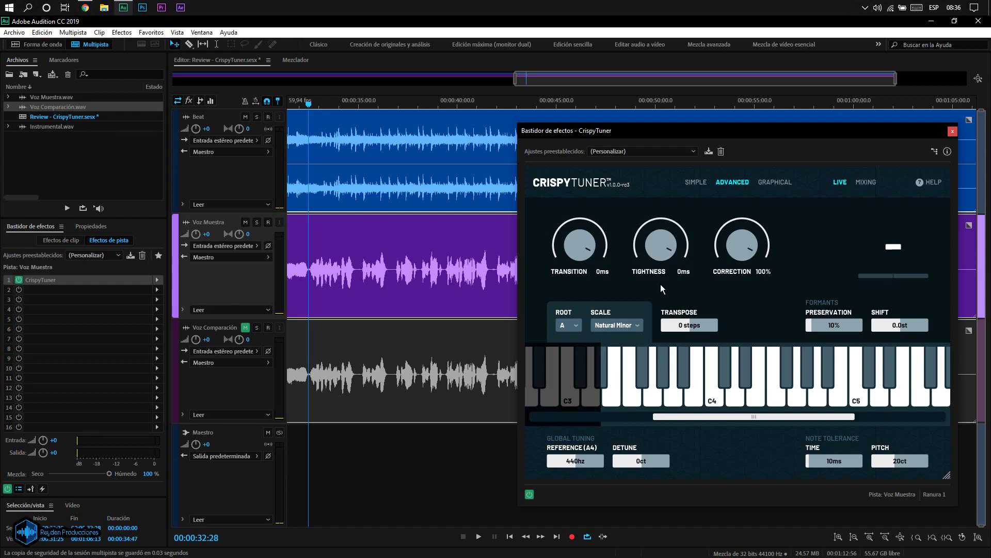
{"action": "left_click_drag", "start_coordinate": [740, 247], "coordinate": [740, 299]}
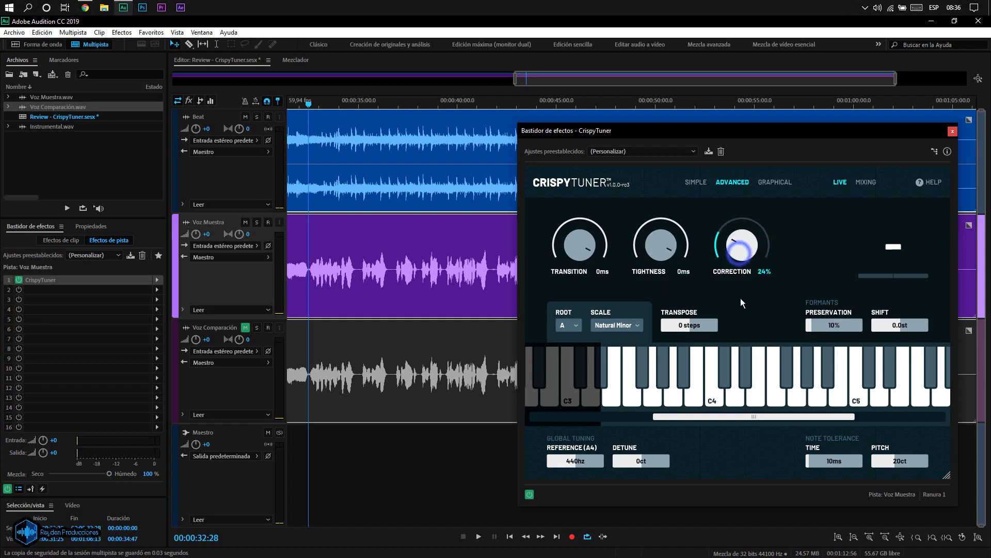
{"action": "left_click", "coordinate": [773, 182]}
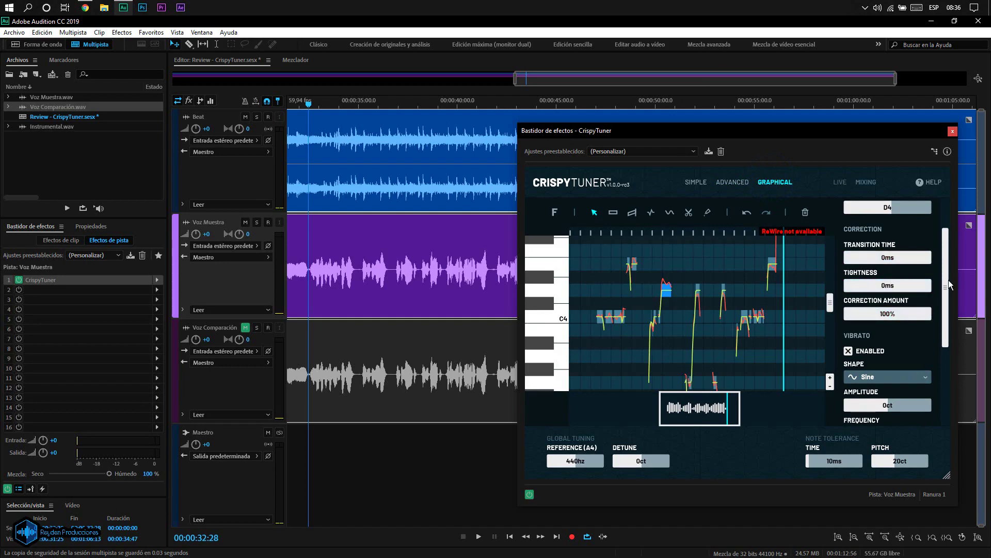
Step: Toggle the selected note's vibrato, leaving it disabled, and choose Sine from the available vibrato shapes
{"action": "left_click_drag", "start_coordinate": [940, 287], "coordinate": [939, 339]}
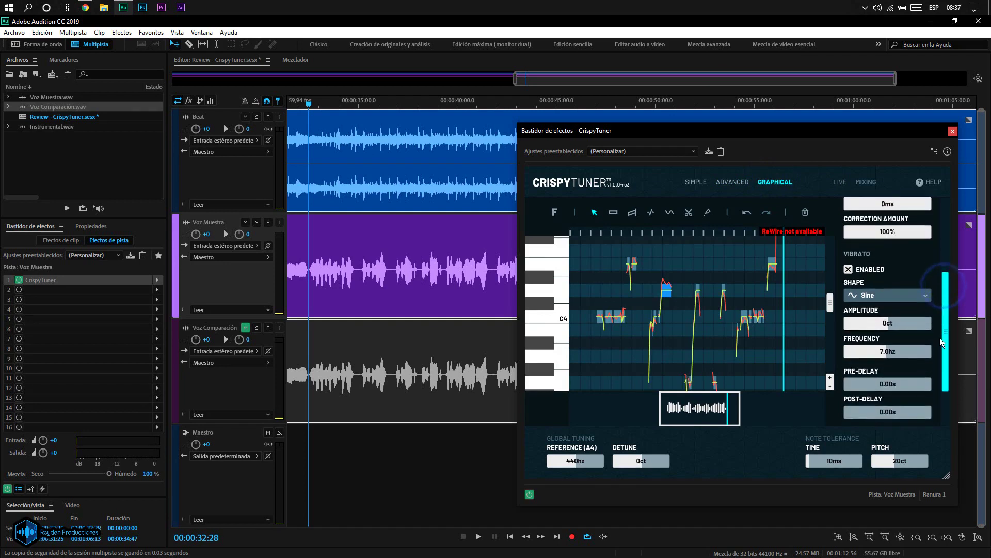
{"action": "scroll", "coordinate": [940, 341], "scroll_direction": "down", "scroll_amount": 3}
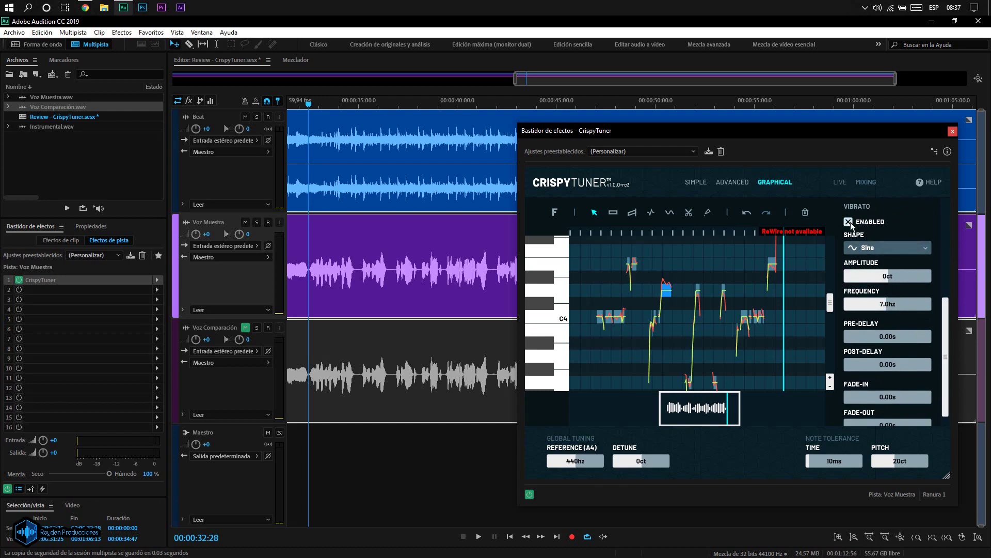
{"action": "left_click", "coordinate": [850, 223]}
{"action": "left_click", "coordinate": [924, 249]}
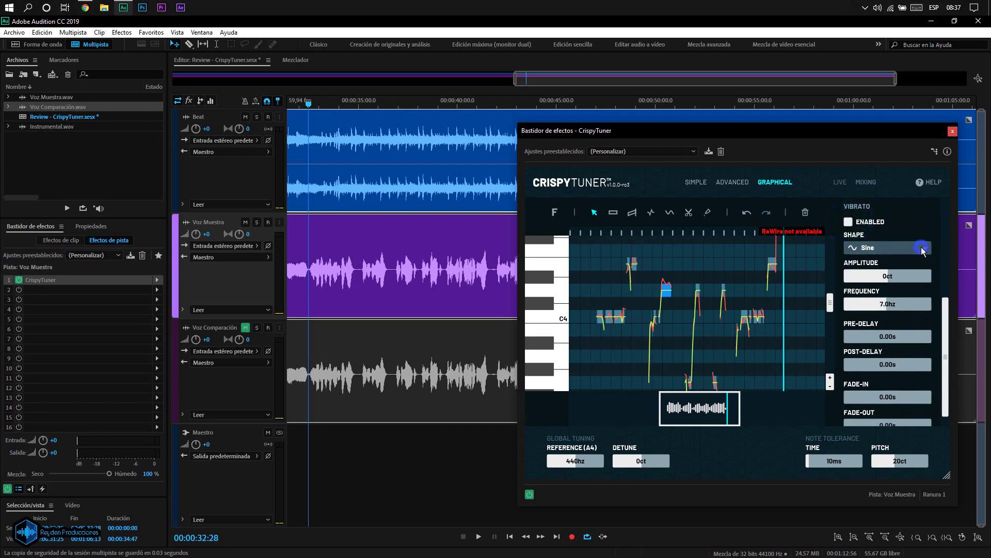
{"action": "left_click", "coordinate": [899, 226]}
{"action": "left_click", "coordinate": [889, 250]}
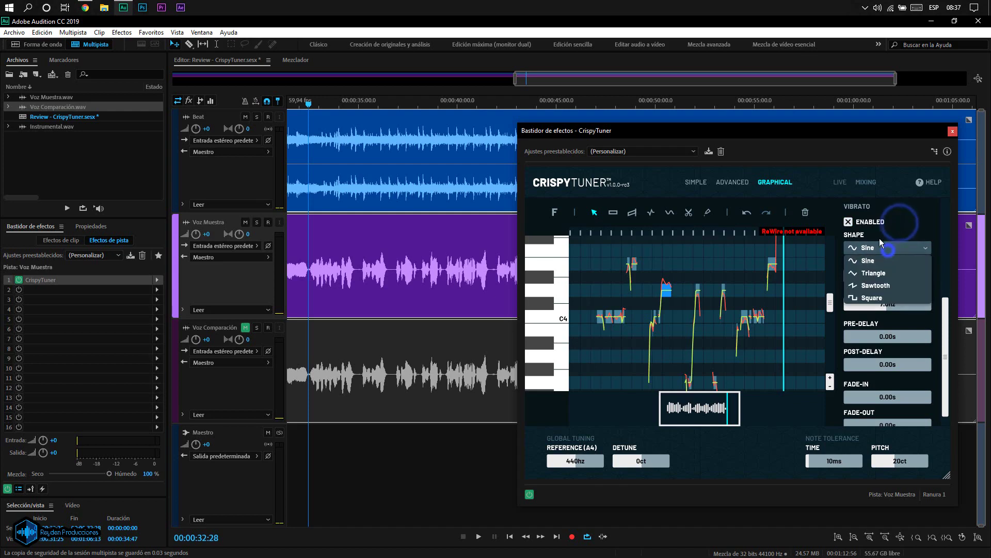
{"action": "left_click", "coordinate": [848, 223]}
{"action": "left_click", "coordinate": [896, 248]}
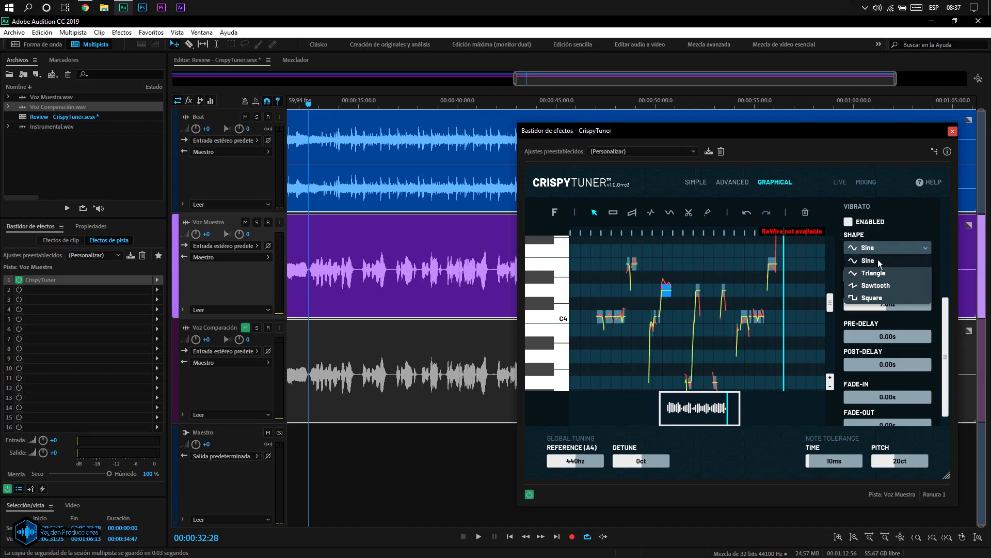
{"action": "left_click", "coordinate": [881, 260]}
{"action": "left_click", "coordinate": [906, 224]}
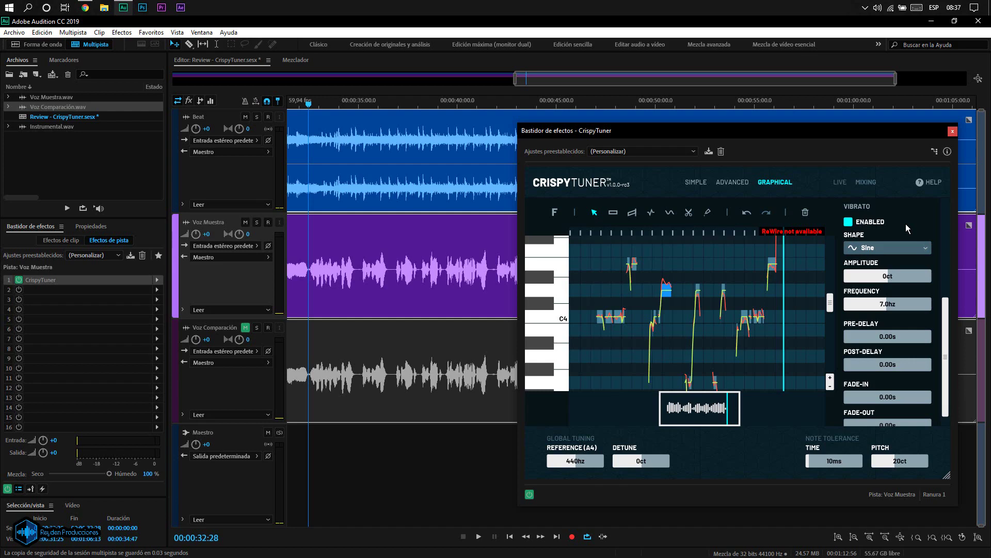
Step: Try a vibrato Amplitude of 24ct on the selected note and reset it to 0ct
{"action": "left_click", "coordinate": [892, 277]}
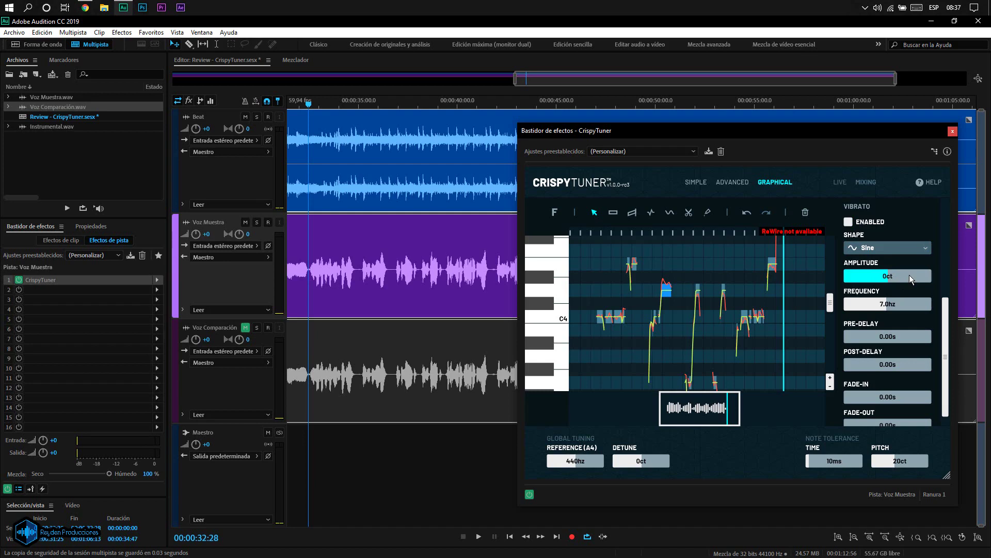
{"action": "left_click", "coordinate": [892, 279]}
{"action": "mouse_move", "coordinate": [899, 280]}
{"action": "left_mouse_down"}
{"action": "mouse_move", "coordinate": [917, 280]}
{"action": "mouse_move", "coordinate": [870, 281]}
{"action": "mouse_move", "coordinate": [904, 277]}
{"action": "left_mouse_up"}
{"action": "scroll", "coordinate": [903, 277], "scroll_direction": "up", "scroll_amount": 2}
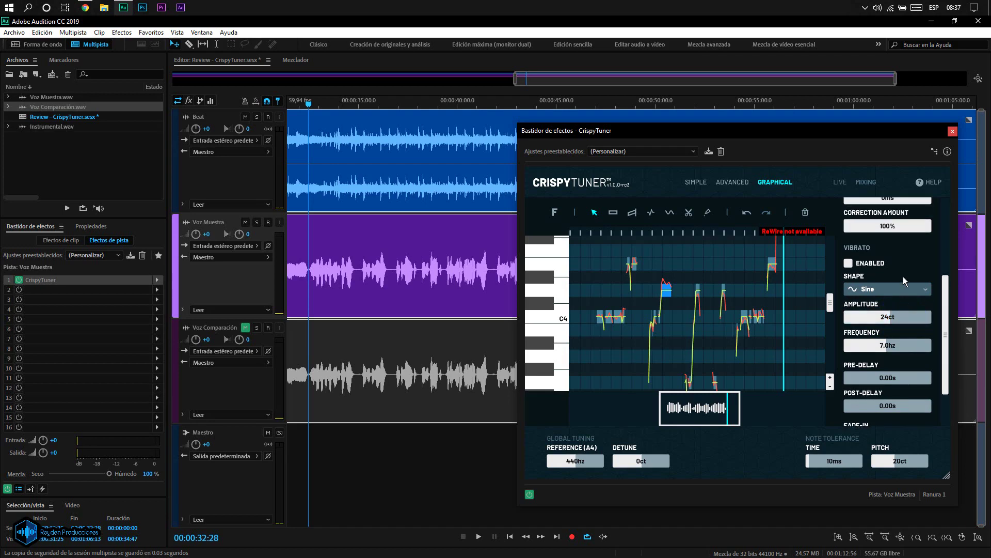
{"action": "scroll", "coordinate": [902, 274], "scroll_direction": "down", "scroll_amount": 3}
{"action": "double_click", "coordinate": [902, 264]}
{"action": "double_click", "coordinate": [903, 265]}
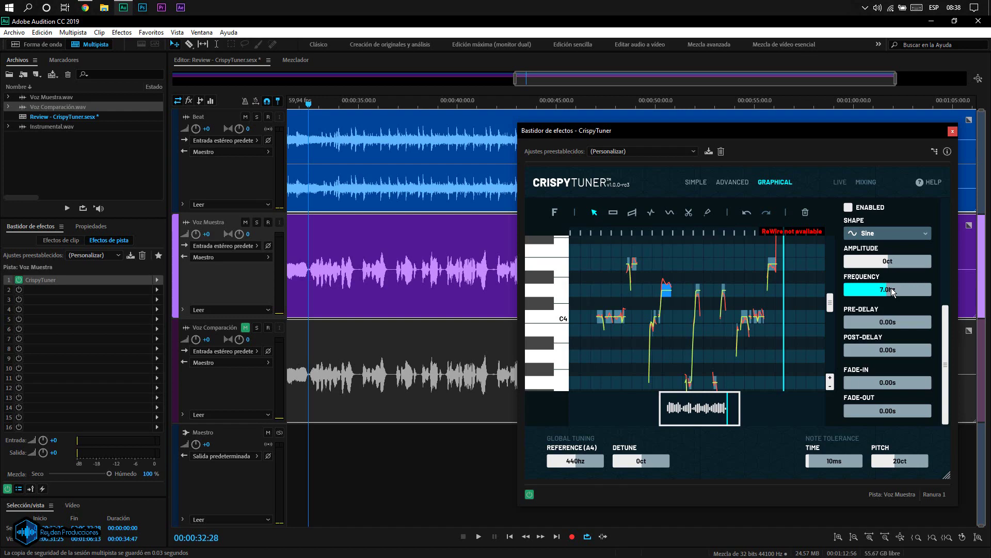
Step: Lower the selected note's vibrato Frequency to 0.1hz and enable the vibrato
{"action": "left_click", "coordinate": [893, 288]}
{"action": "left_click_drag", "start_coordinate": [904, 290], "coordinate": [846, 295]}
{"action": "left_click", "coordinate": [848, 207]}
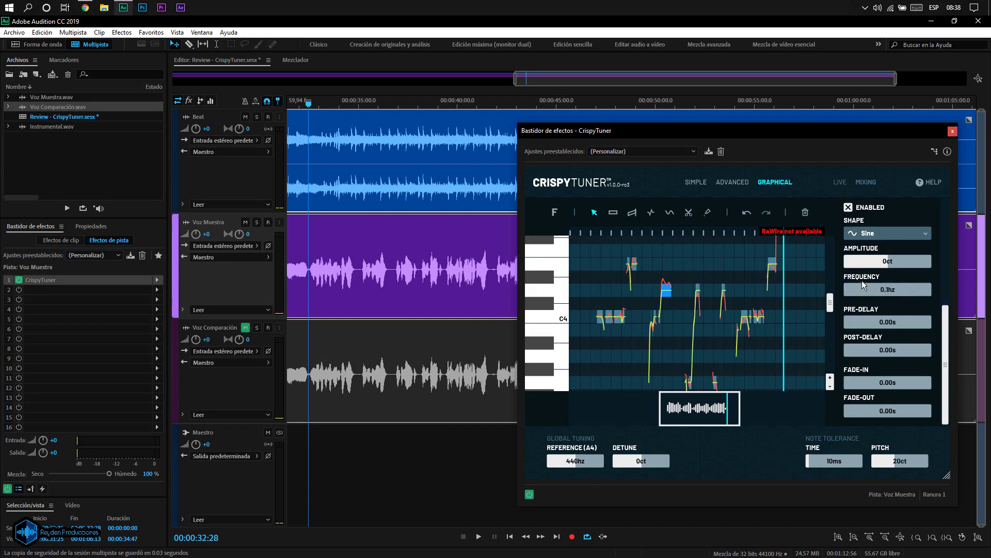
{"action": "left_click", "coordinate": [874, 292]}
{"action": "scroll", "coordinate": [941, 340], "scroll_direction": "up", "scroll_amount": 3}
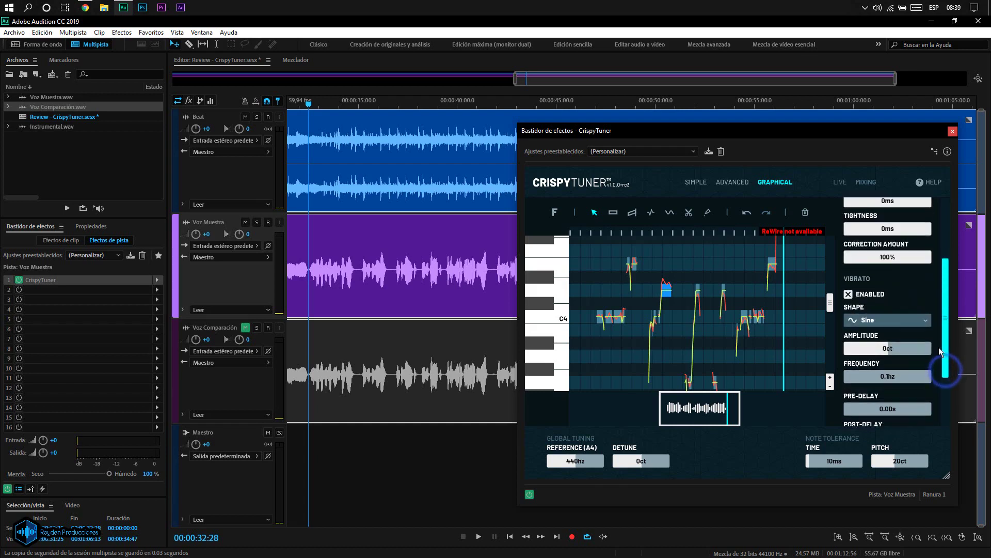
{"action": "scroll", "coordinate": [939, 362], "scroll_direction": "down", "scroll_amount": 3}
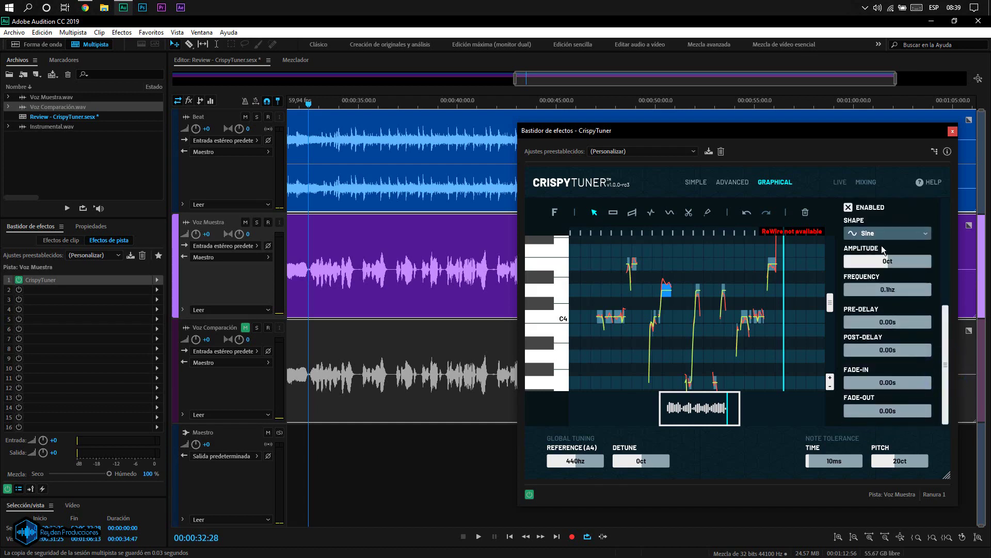
Step: Give the selected note an enabled Sine vibrato with 171ct Amplitude and 4.9hz Frequency, trying the Triangle shape along the way
{"action": "left_click", "coordinate": [849, 208]}
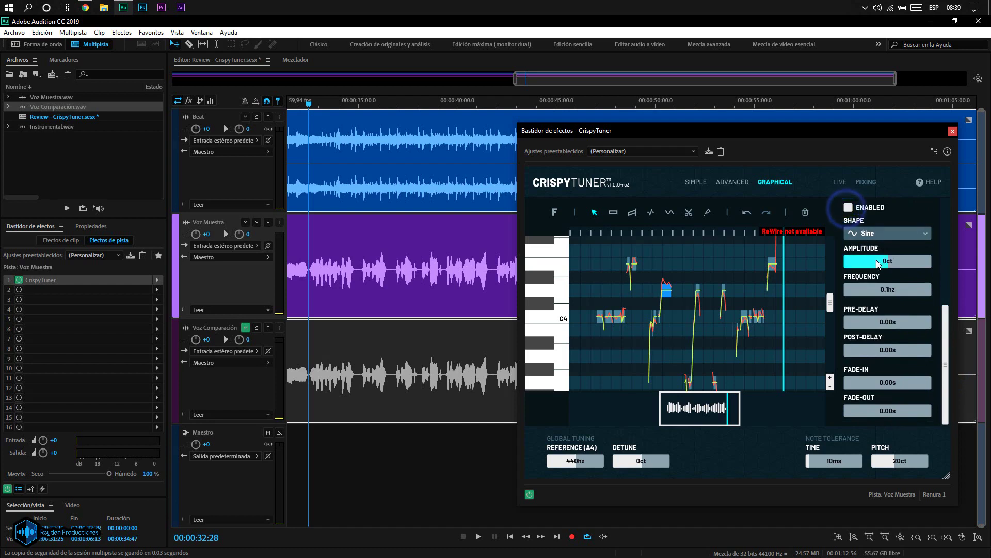
{"action": "left_click", "coordinate": [886, 262]}
{"action": "left_click_drag", "start_coordinate": [893, 287], "coordinate": [893, 300]}
{"action": "left_click", "coordinate": [891, 234]}
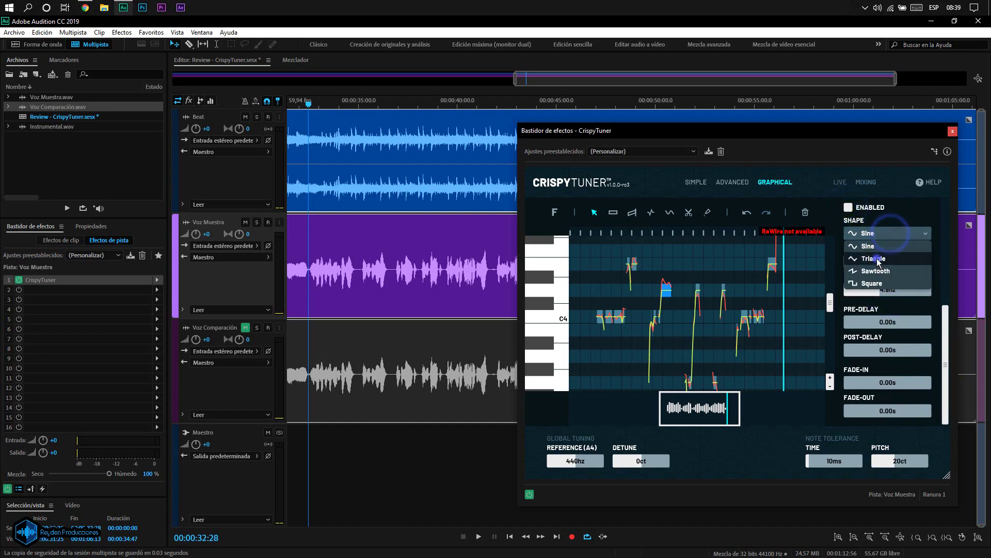
{"action": "left_click", "coordinate": [873, 258]}
{"action": "left_click", "coordinate": [877, 233]}
{"action": "left_click", "coordinate": [870, 246]}
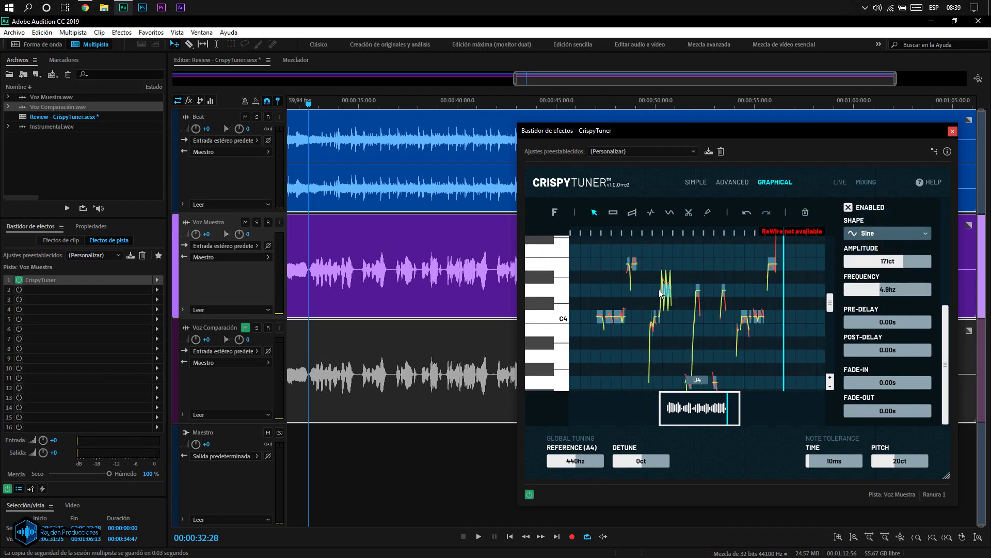
Step: Try the Triangle and Sawtooth vibrato shapes on the selected note and return to Sine
{"action": "left_click", "coordinate": [875, 235]}
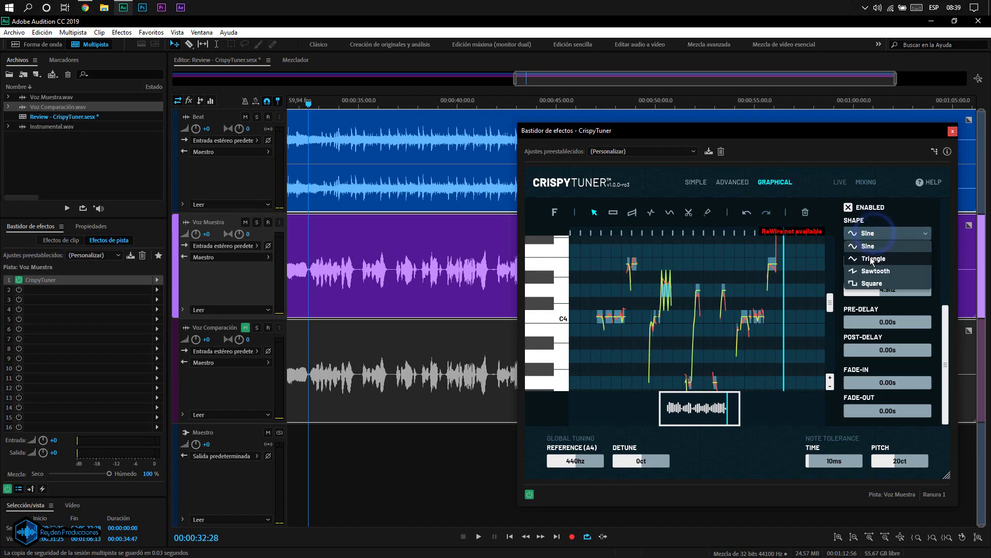
{"action": "left_click", "coordinate": [870, 259]}
{"action": "left_click", "coordinate": [880, 230]}
{"action": "left_click", "coordinate": [876, 271]}
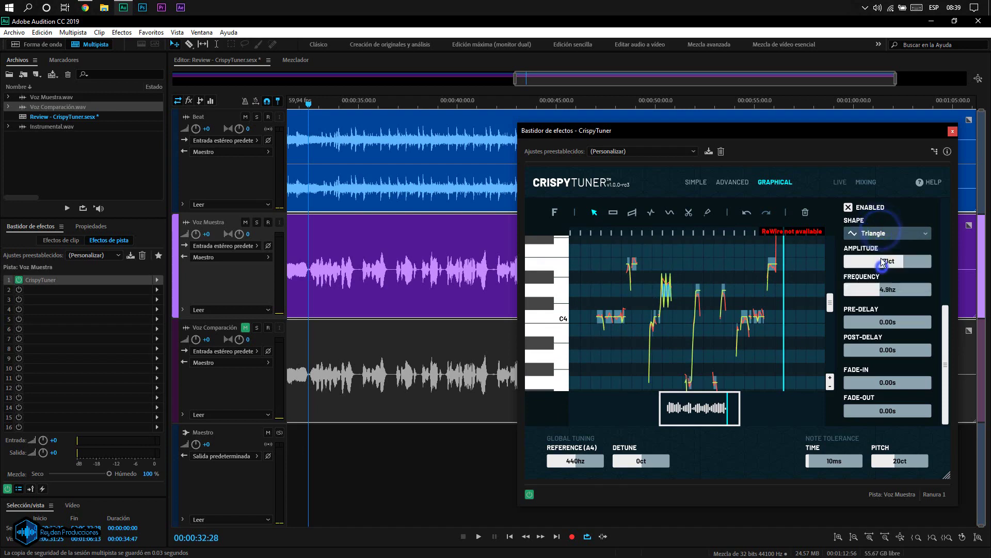
{"action": "left_click", "coordinate": [880, 233]}
{"action": "left_click", "coordinate": [871, 246]}
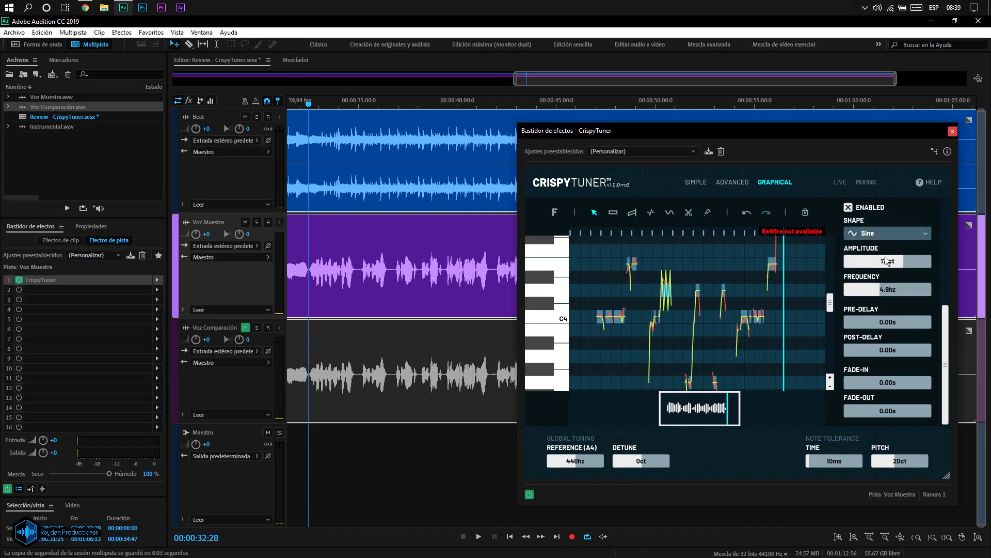
Step: Set the selected note's vibrato Amplitude to 18ct and its Frequency to 16hz
{"action": "left_click_drag", "start_coordinate": [897, 259], "coordinate": [890, 292]}
{"action": "double_click", "coordinate": [869, 290]}
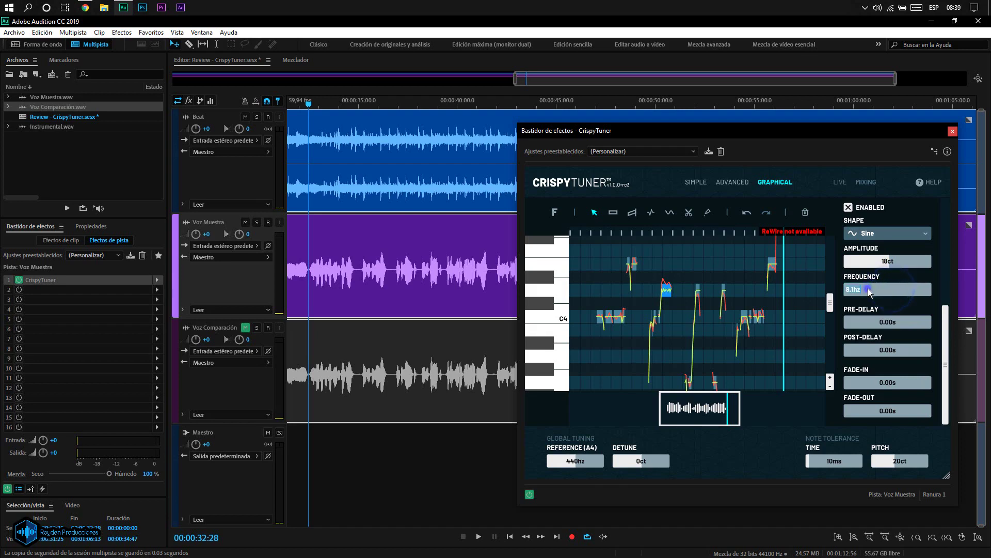
{"action": "type", "text": "16"}
{"action": "key", "text": "Return"}
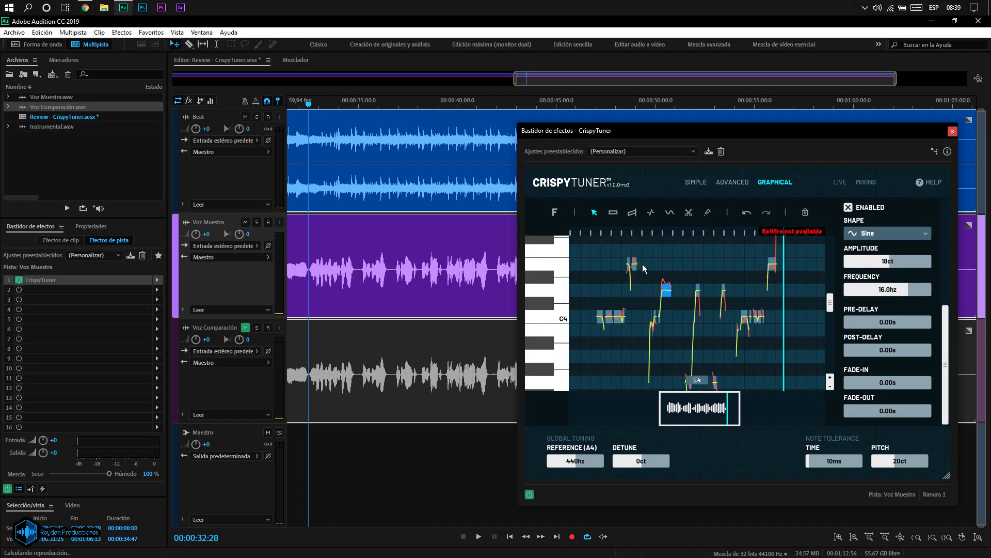
Step: Raise the selected note's vibrato Amplitude to 83ct and play back the passage to hear it
{"action": "key", "text": "space"}
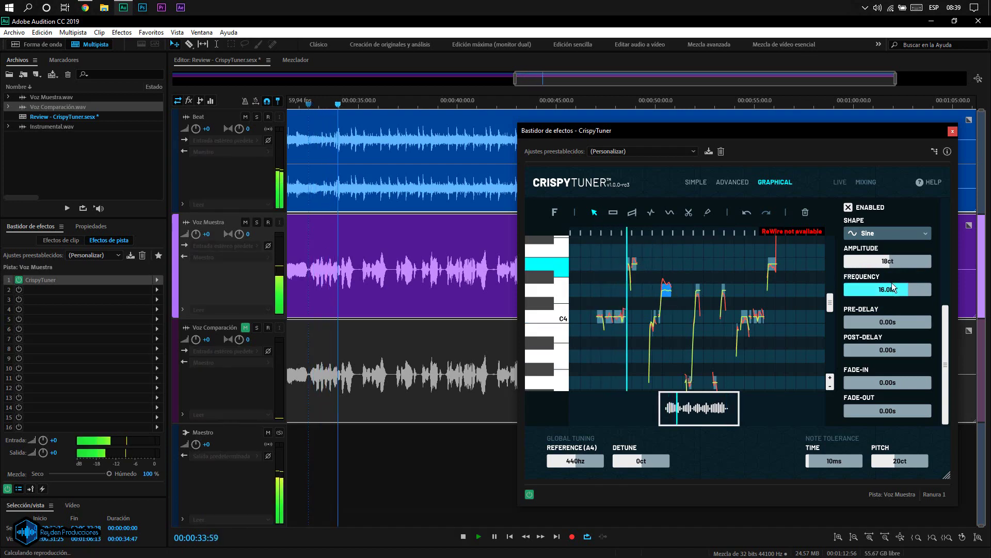
{"action": "left_click", "coordinate": [906, 262]}
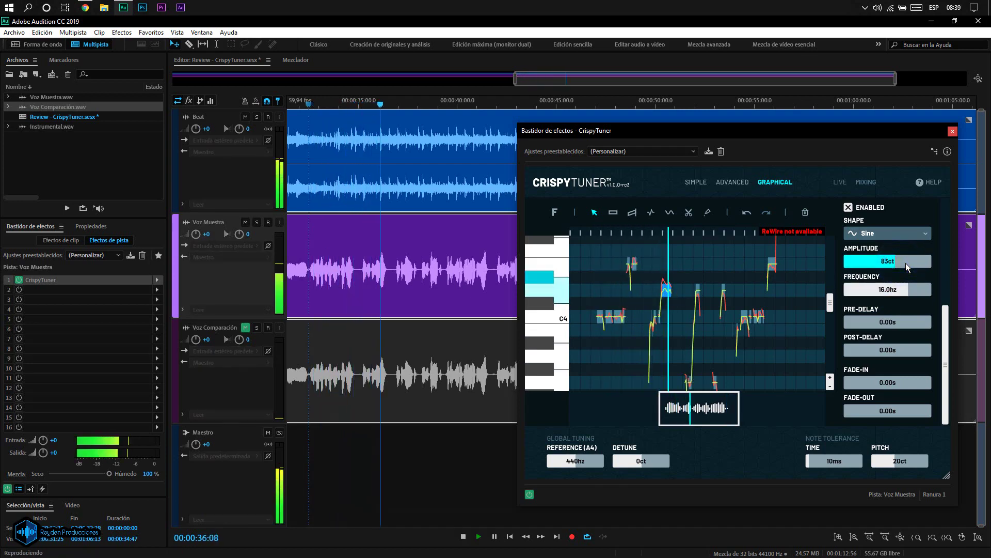
{"action": "key", "text": "space"}
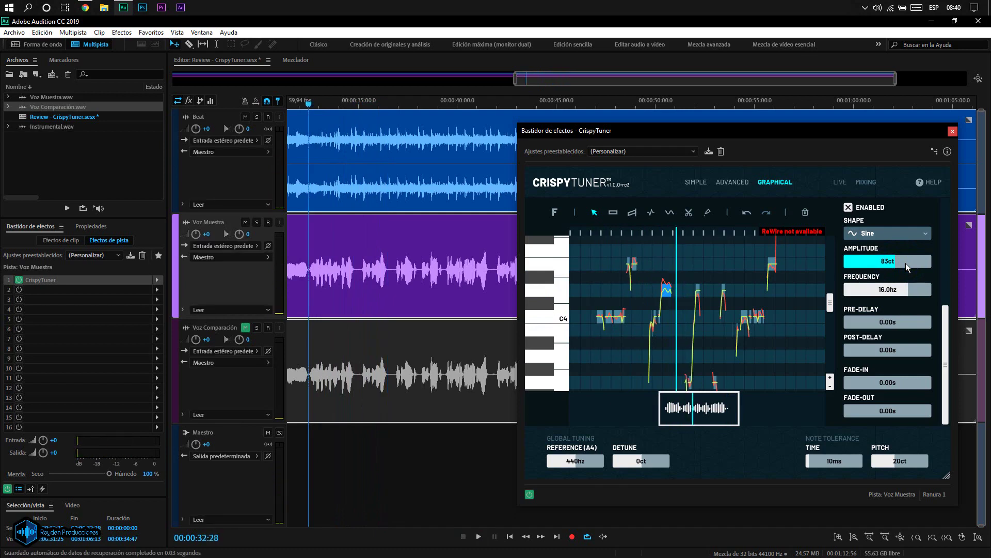
{"action": "key", "text": "space"}
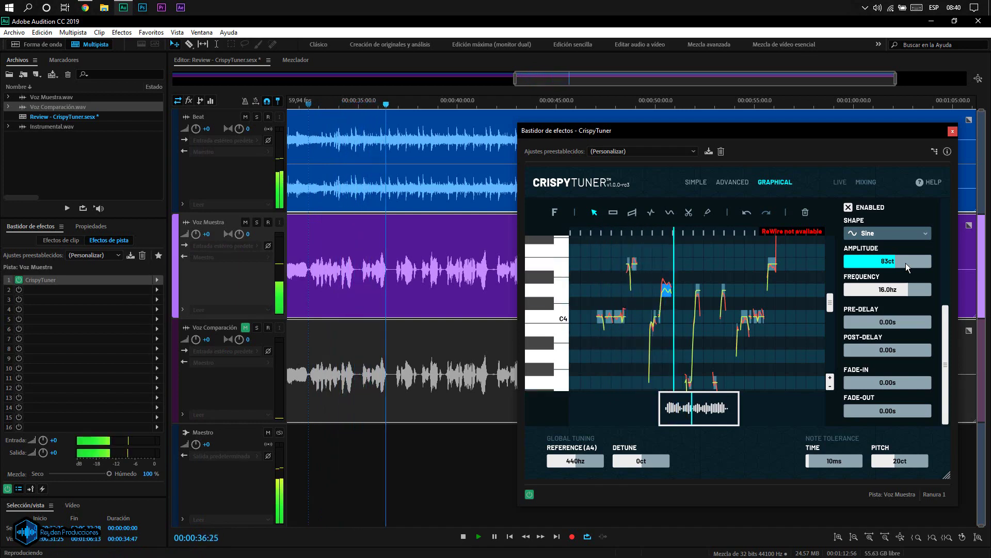
{"action": "key", "text": "space"}
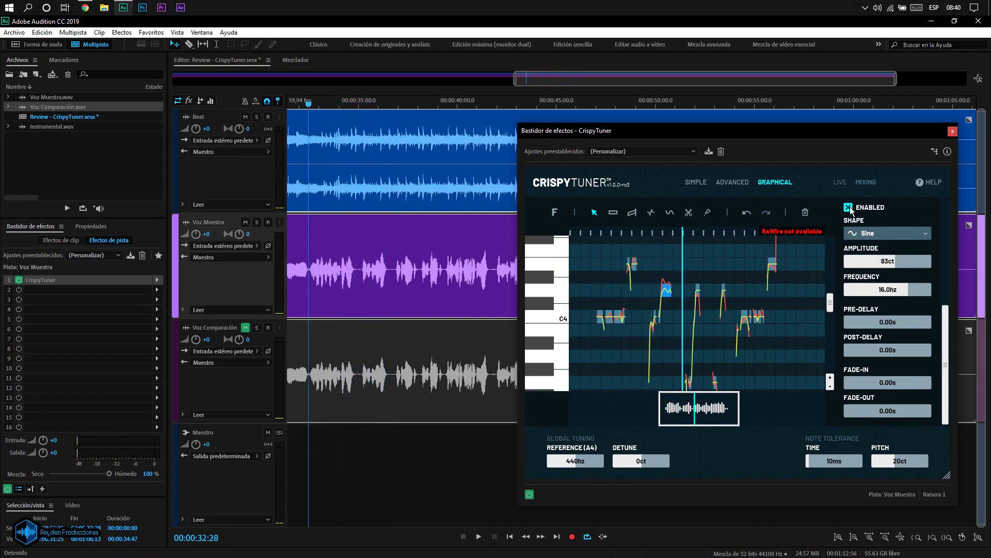
Step: Disable the vibrato on the selected note and return to its target note and correction settings
{"action": "left_click", "coordinate": [848, 207]}
{"action": "scroll", "coordinate": [932, 296], "scroll_direction": "up", "scroll_amount": 3}
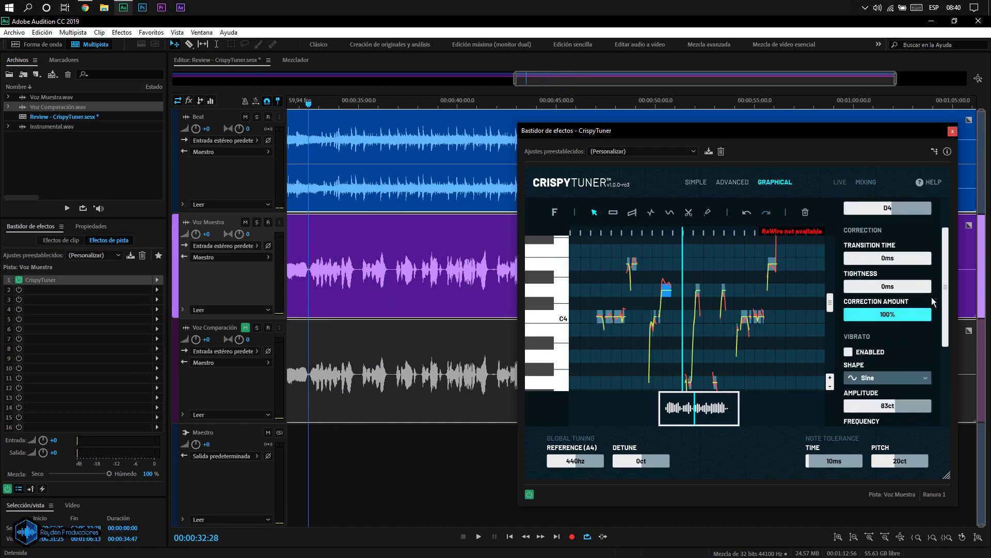
{"action": "scroll", "coordinate": [932, 296], "scroll_direction": "up", "scroll_amount": 1}
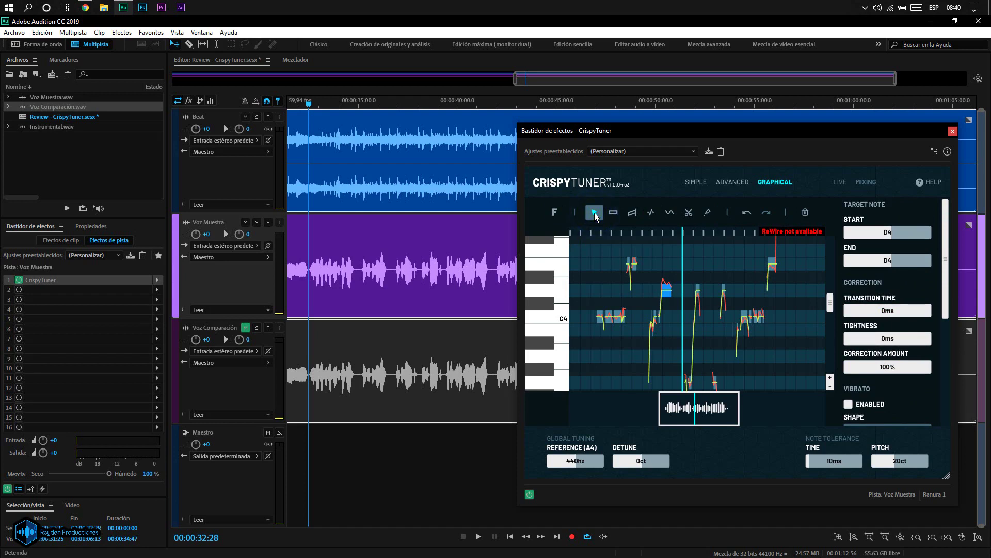
Step: Deselect the note, box-select the visible notes in the pitch graph and clear the selection
{"action": "left_click", "coordinate": [689, 273]}
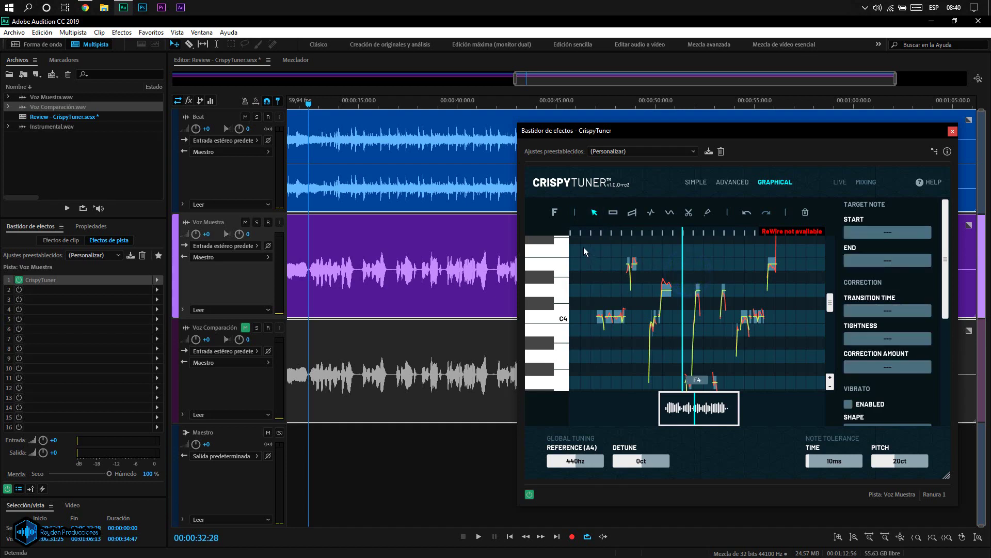
{"action": "left_click_drag", "start_coordinate": [585, 249], "coordinate": [793, 386]}
{"action": "left_click", "coordinate": [793, 348]}
Step: Examine the vocal's notes and pitch curves in the graph at several horizontal and vertical zoom levels
{"action": "scroll", "coordinate": [788, 336], "scroll_direction": "up", "scroll_amount": 2}
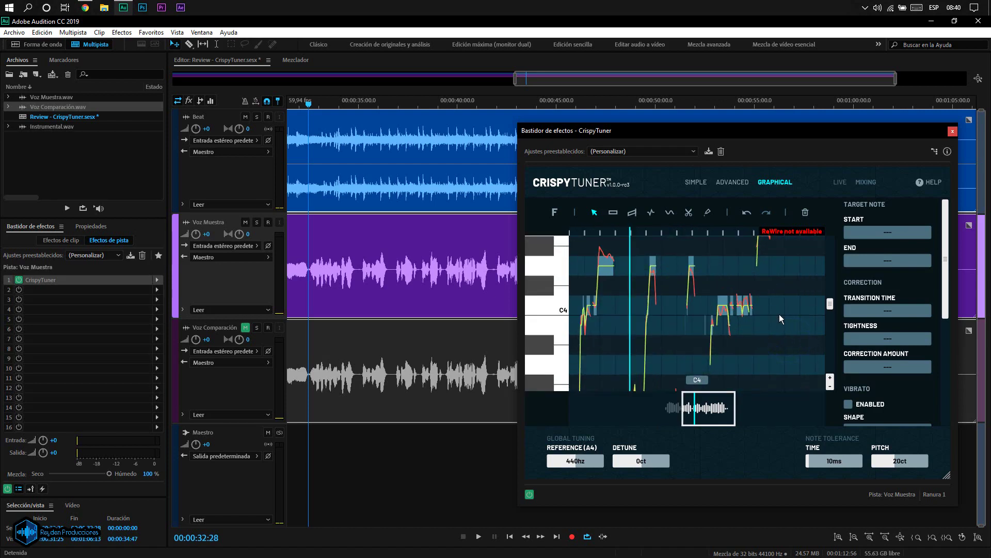
{"action": "scroll", "coordinate": [783, 314], "scroll_direction": "up", "scroll_amount": 2}
{"action": "scroll", "coordinate": [682, 283], "scroll_direction": "up", "scroll_amount": 1}
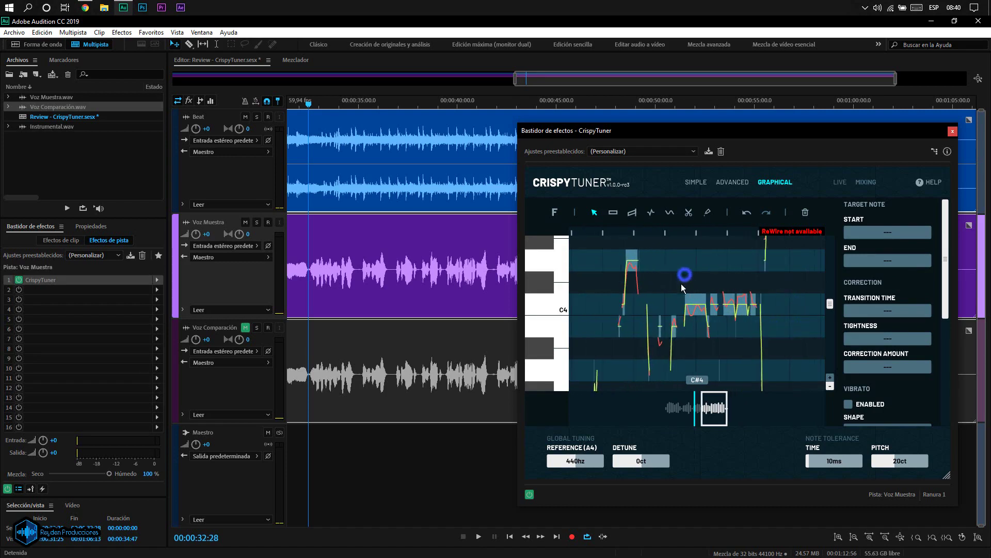
{"action": "scroll", "coordinate": [681, 289], "scroll_direction": "up", "scroll_amount": 3}
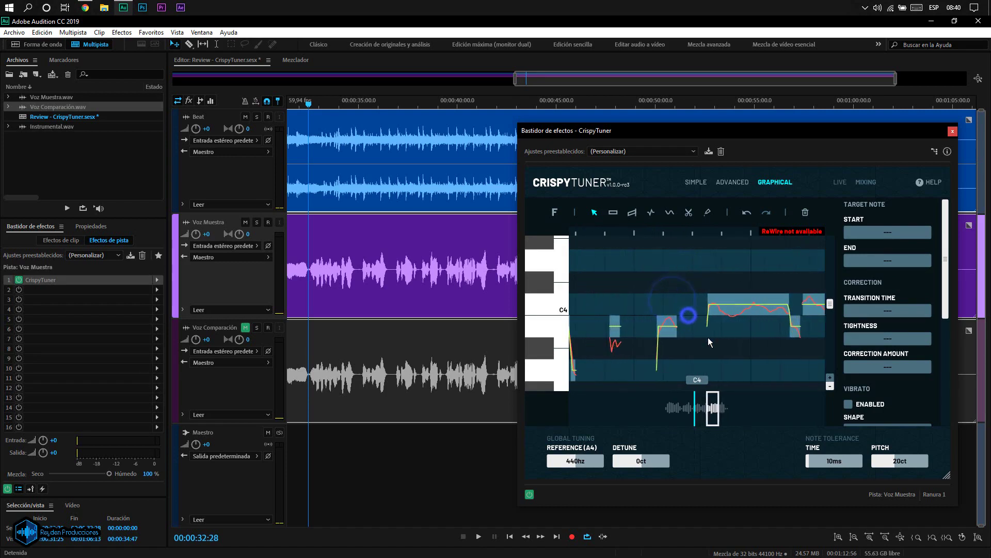
{"action": "scroll", "coordinate": [708, 341], "scroll_direction": "down", "scroll_amount": 2}
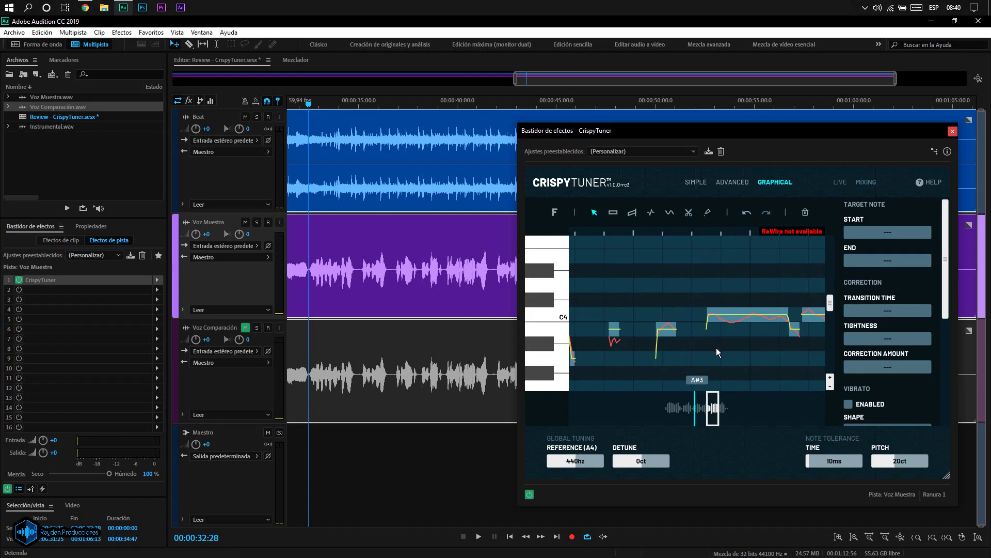
{"action": "scroll", "coordinate": [717, 348], "scroll_direction": "down", "scroll_amount": 4}
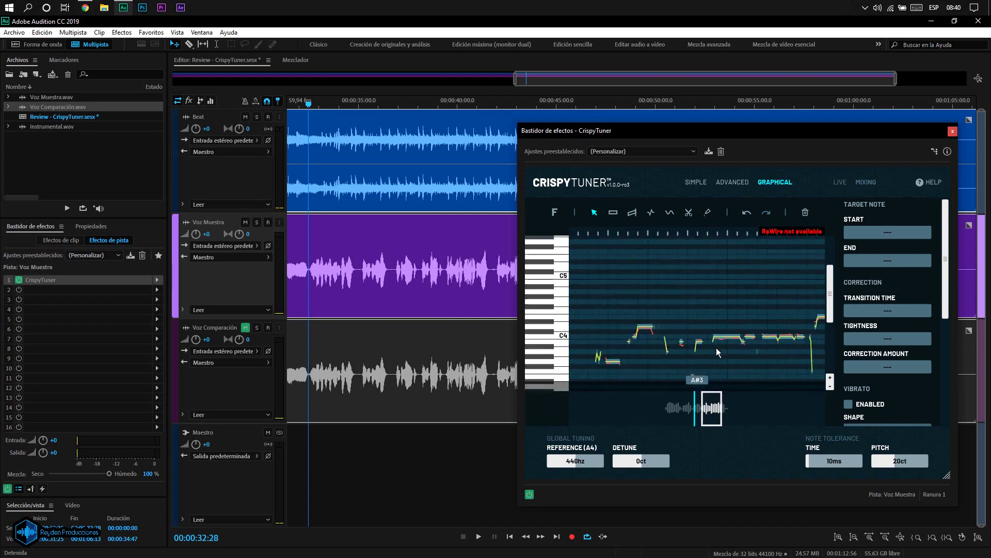
{"action": "scroll", "coordinate": [717, 348], "scroll_direction": "down", "scroll_amount": 5}
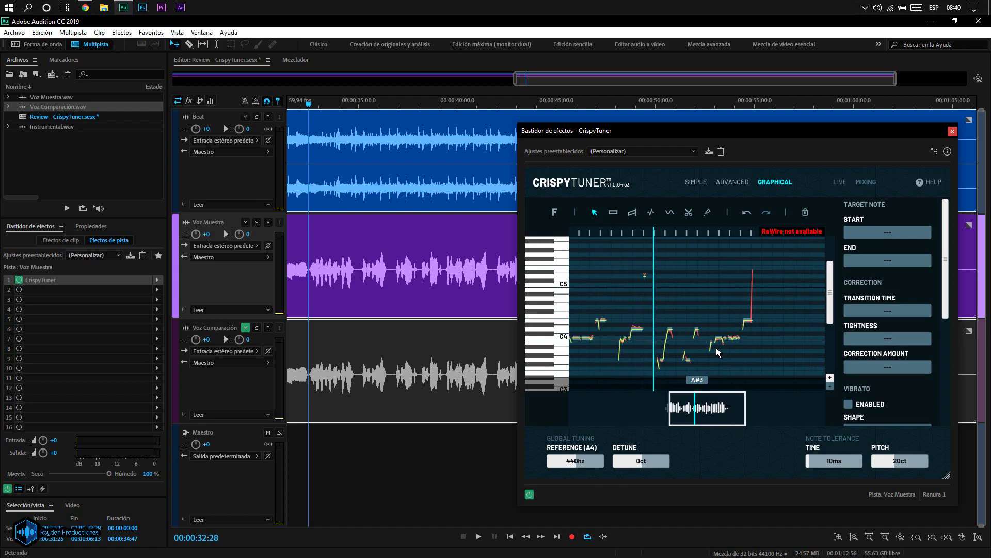
{"action": "scroll", "coordinate": [717, 348], "scroll_direction": "down", "scroll_amount": 2}
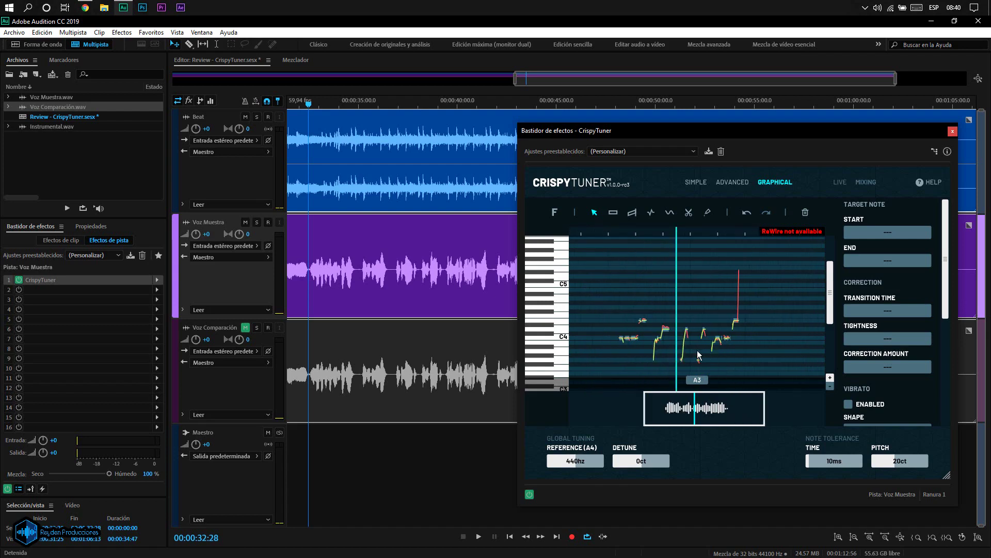
{"action": "scroll", "coordinate": [697, 350], "scroll_direction": "up", "scroll_amount": 4}
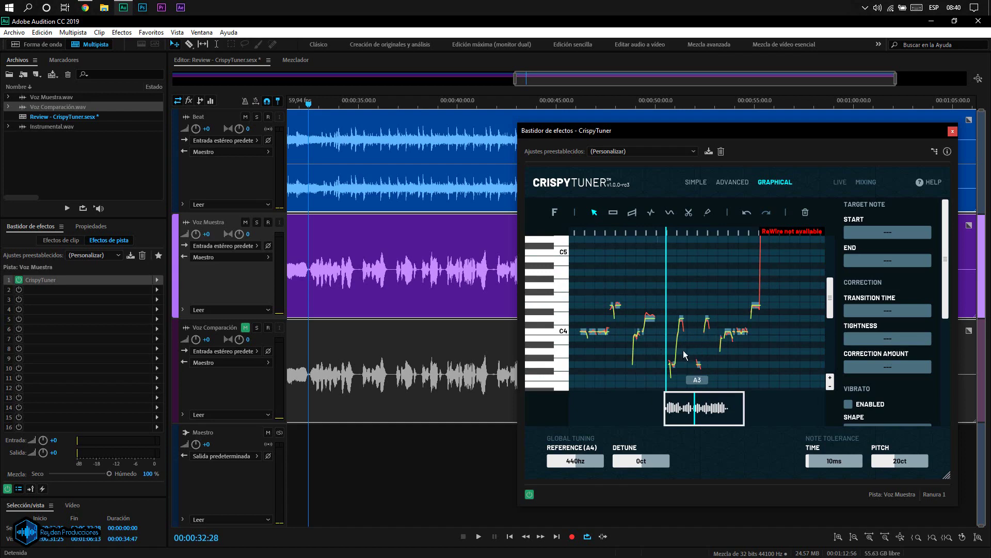
{"action": "mouse_move", "coordinate": [707, 410]}
{"action": "left_mouse_down"}
{"action": "mouse_move", "coordinate": [684, 409]}
{"action": "mouse_move", "coordinate": [699, 409]}
{"action": "left_mouse_up"}
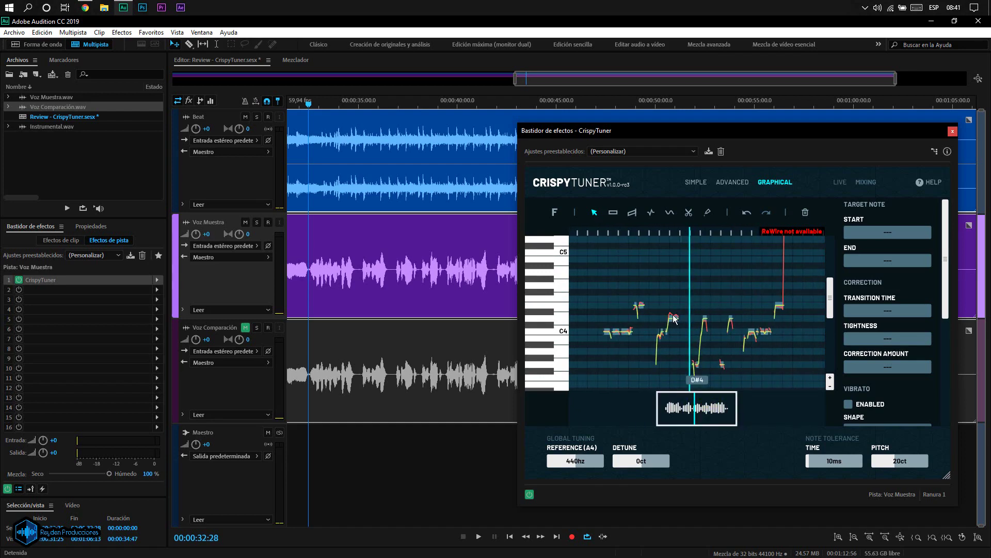
Step: Select the D4 note before the playhead and draw a flat F4 target over the C4-area notes after it with the target note tool
{"action": "left_click", "coordinate": [672, 316]}
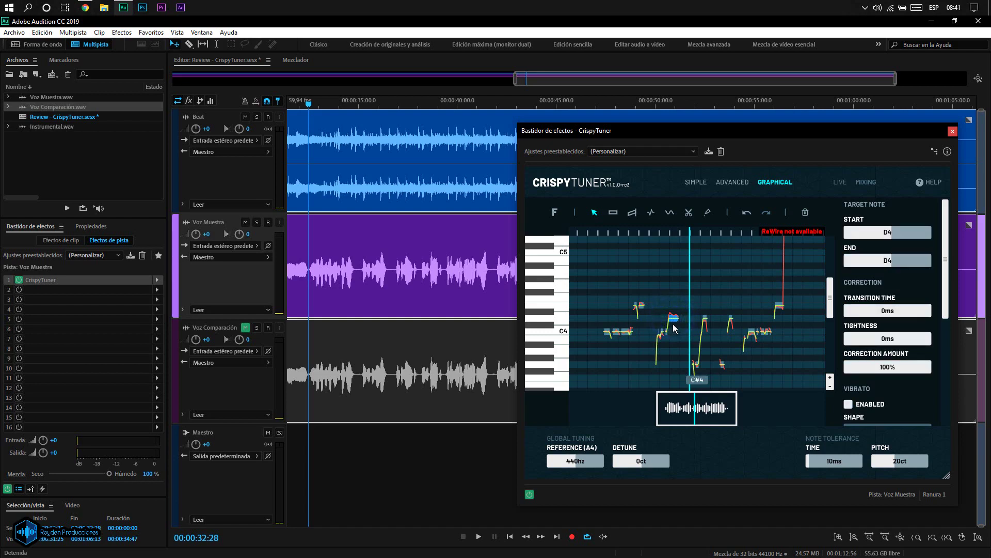
{"action": "mouse_move", "coordinate": [675, 320]}
{"action": "left_mouse_down"}
{"action": "mouse_move", "coordinate": [680, 267]}
{"action": "mouse_move", "coordinate": [685, 333]}
{"action": "mouse_move", "coordinate": [684, 323]}
{"action": "left_mouse_up"}
{"action": "left_click", "coordinate": [617, 216]}
{"action": "left_click", "coordinate": [717, 299]}
{"action": "left_click_drag", "start_coordinate": [737, 302], "coordinate": [778, 302]}
{"action": "left_click_drag", "start_coordinate": [780, 303], "coordinate": [779, 303]}
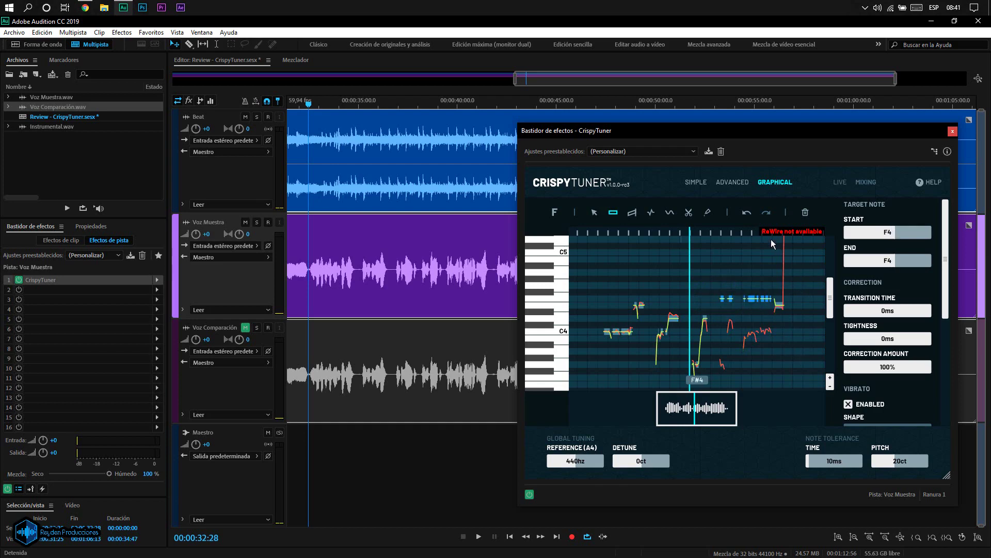
Step: Undo the drawn F4 target, redo it and undo it again
{"action": "left_click", "coordinate": [746, 213]}
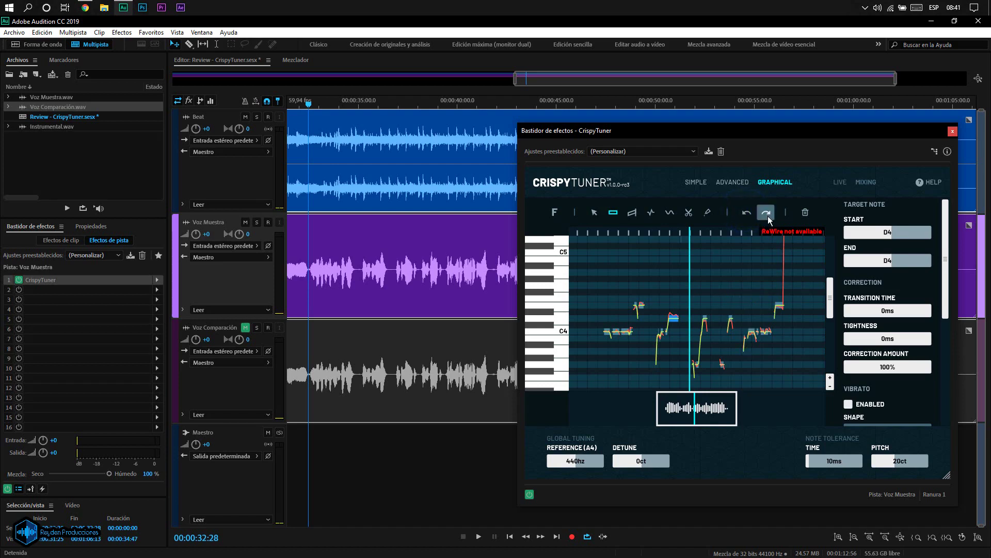
{"action": "left_click", "coordinate": [768, 213]}
{"action": "left_click", "coordinate": [746, 213]}
Step: Draw a flat G4 target over the opening C4 notes, undo it, and repeat the trial below C4
{"action": "left_click_drag", "start_coordinate": [605, 286], "coordinate": [634, 286]}
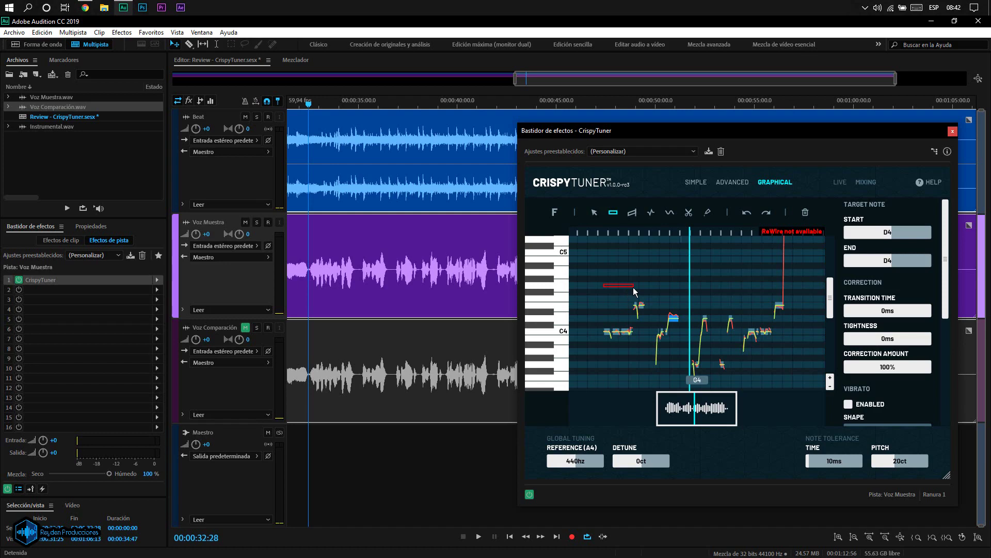
{"action": "left_click", "coordinate": [634, 288]}
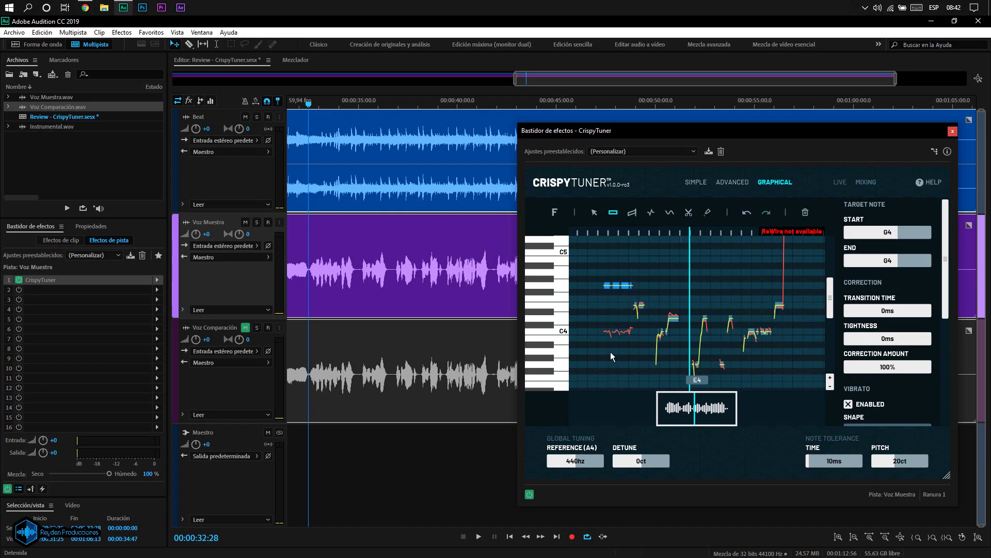
{"action": "left_click", "coordinate": [747, 214]}
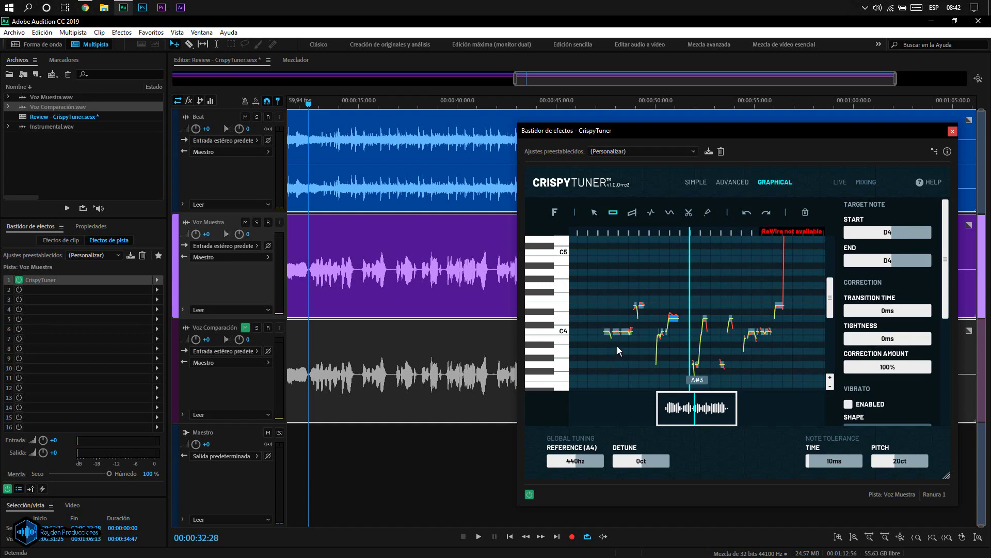
{"action": "left_click_drag", "start_coordinate": [619, 351], "coordinate": [633, 352]}
{"action": "left_click", "coordinate": [745, 213]}
Step: Try reshaping the D4 note's target pitch with the sloped target tool
{"action": "left_click", "coordinate": [634, 214]}
{"action": "left_click", "coordinate": [674, 323]}
{"action": "left_click", "coordinate": [676, 323]}
{"action": "mouse_move", "coordinate": [676, 324]}
{"action": "left_mouse_down"}
{"action": "mouse_move", "coordinate": [679, 342]}
{"action": "mouse_move", "coordinate": [679, 323]}
{"action": "left_mouse_up"}
Step: Raise the D4 note's Transition Time and Tightness to 150ms with the correction tool
{"action": "left_click", "coordinate": [650, 213]}
{"action": "left_click", "coordinate": [674, 302]}
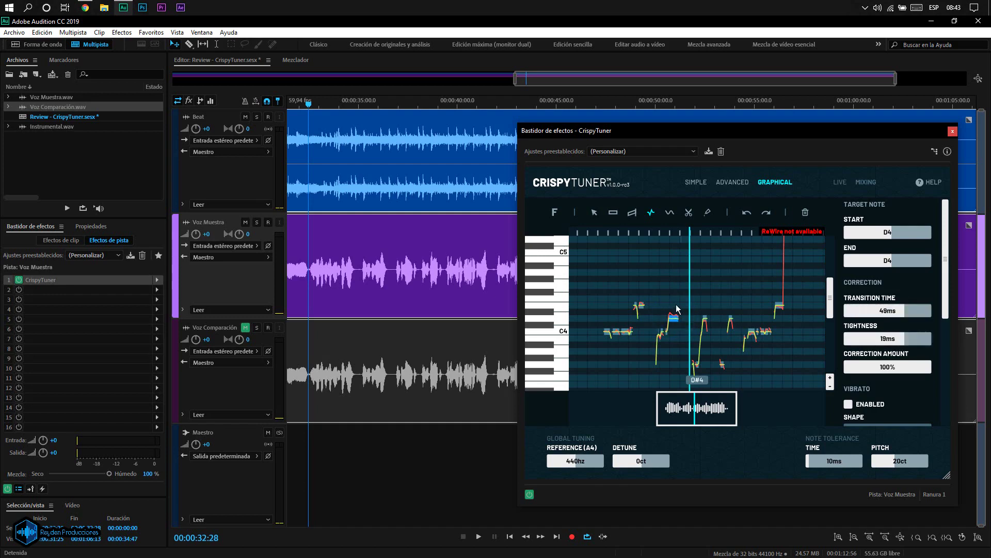
{"action": "left_click", "coordinate": [678, 308]}
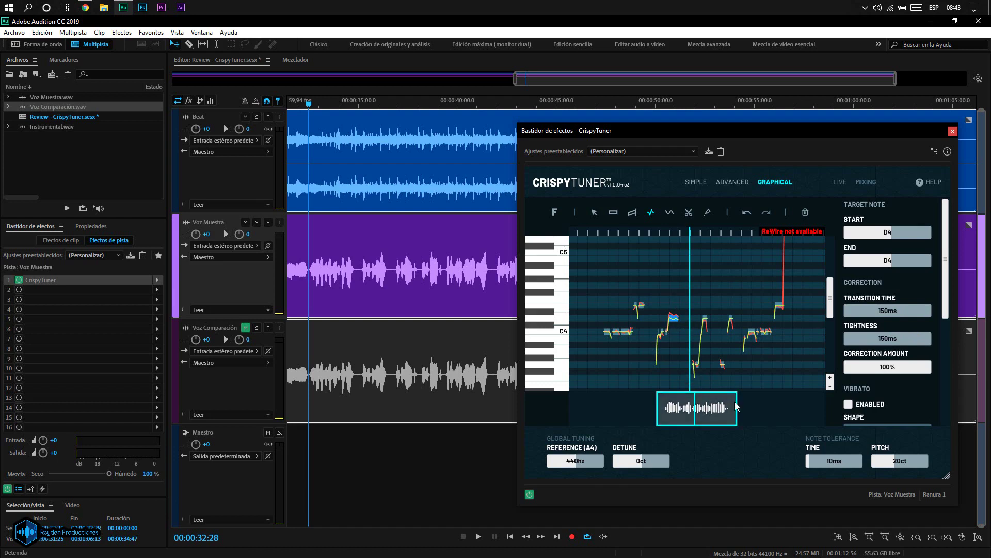
Step: Vary the D4 note's Transition Time and Tightness with the correction tool, finishing with both at 0ms
{"action": "left_click_drag", "start_coordinate": [737, 407], "coordinate": [693, 416]}
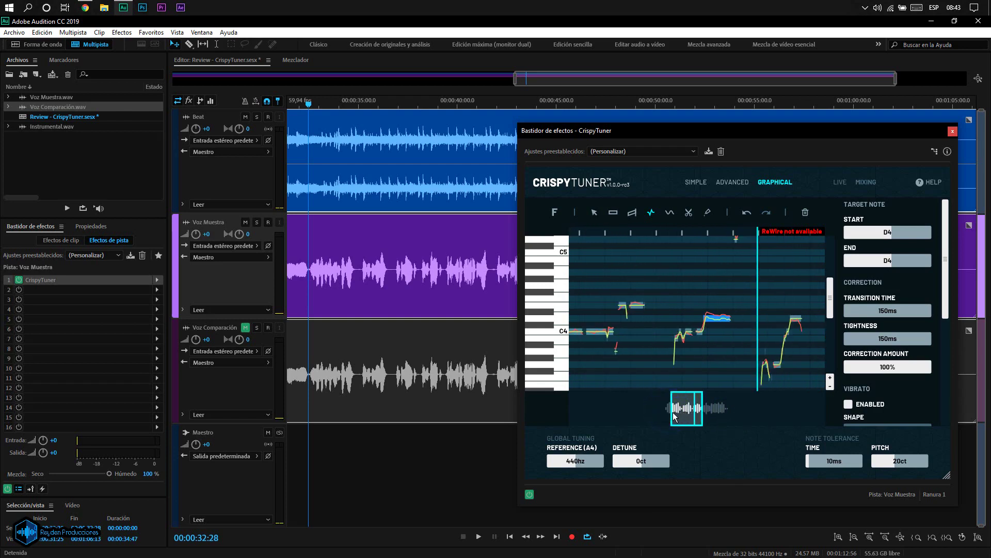
{"action": "scroll", "coordinate": [701, 323], "scroll_direction": "up", "scroll_amount": 2}
{"action": "scroll", "coordinate": [700, 338], "scroll_direction": "down", "scroll_amount": 4}
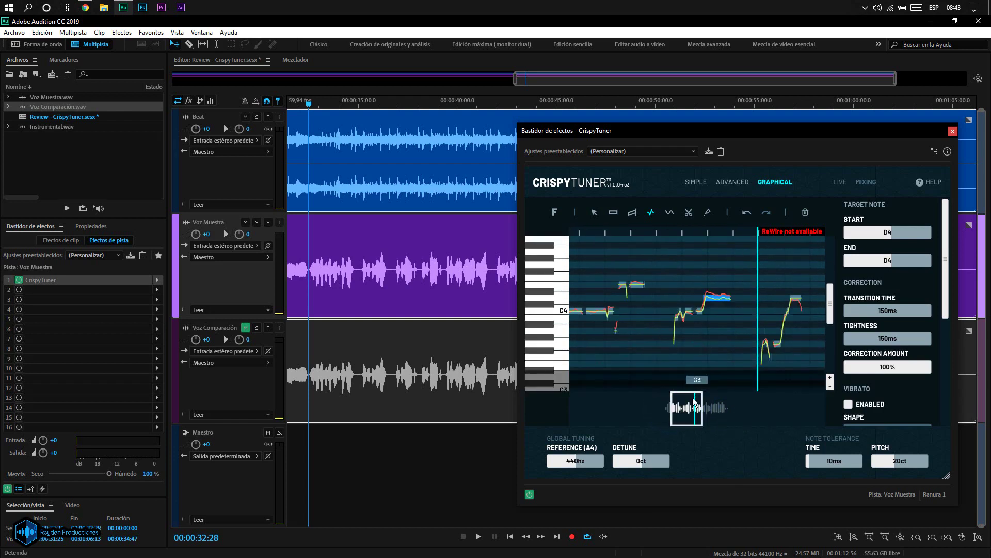
{"action": "left_click_drag", "start_coordinate": [674, 408], "coordinate": [688, 416]}
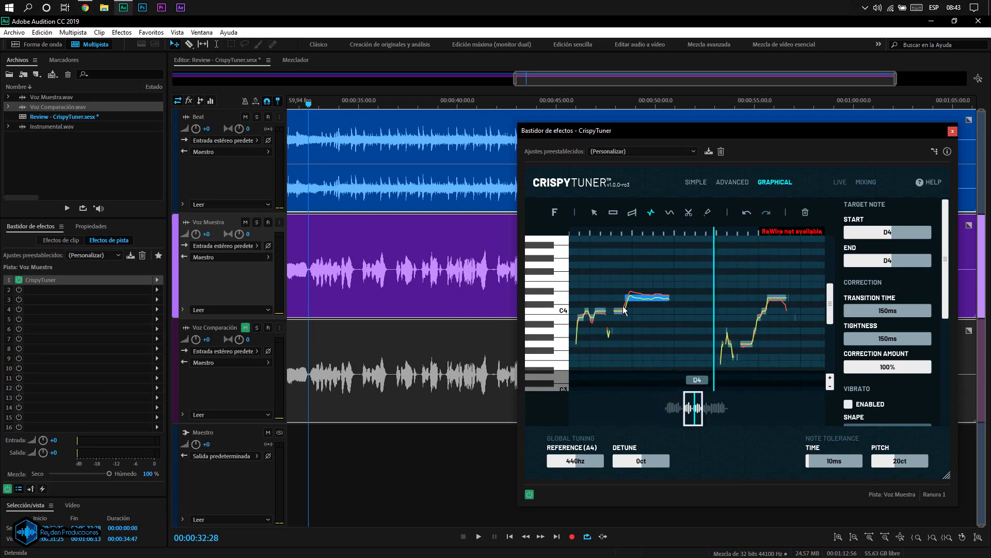
{"action": "left_click", "coordinate": [657, 299]}
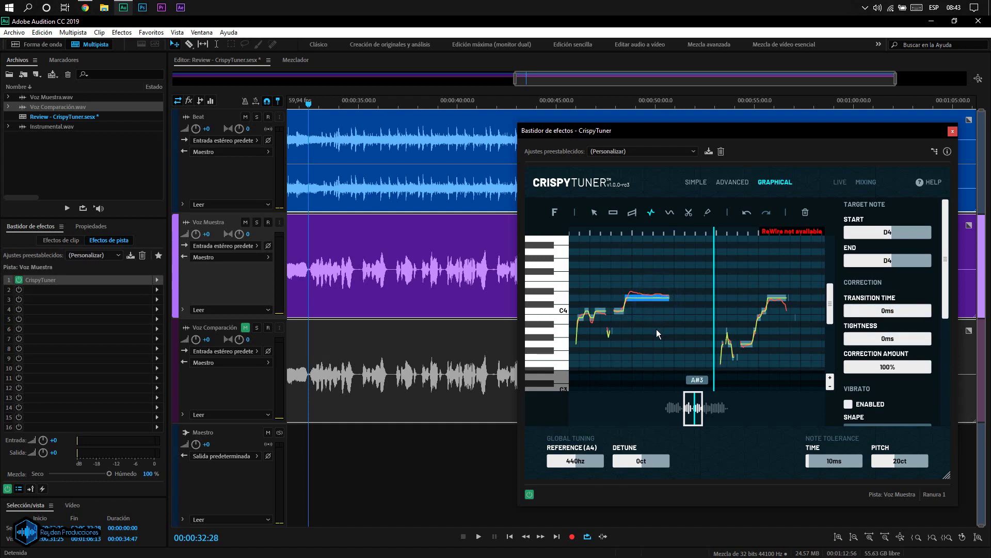
{"action": "left_click", "coordinate": [653, 299]}
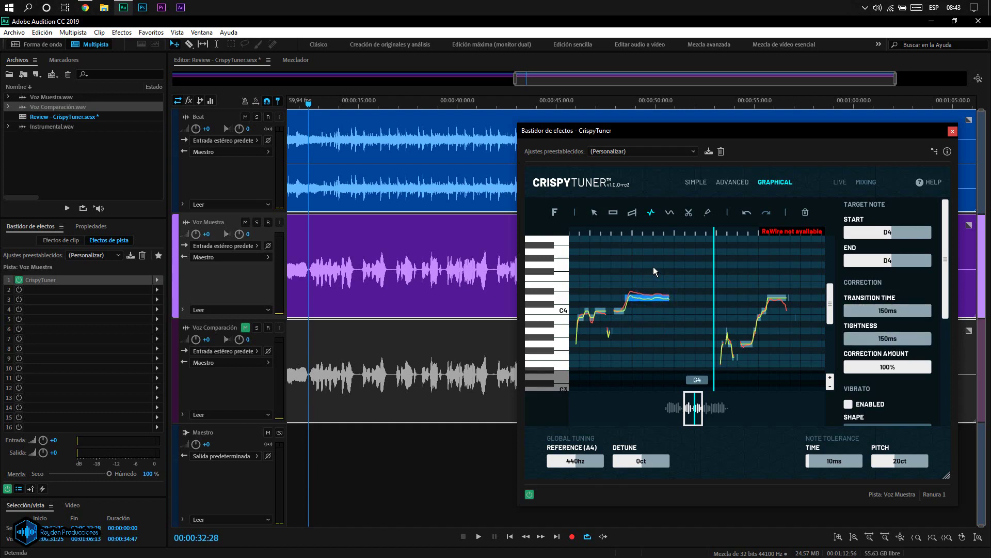
{"action": "left_click", "coordinate": [654, 295]}
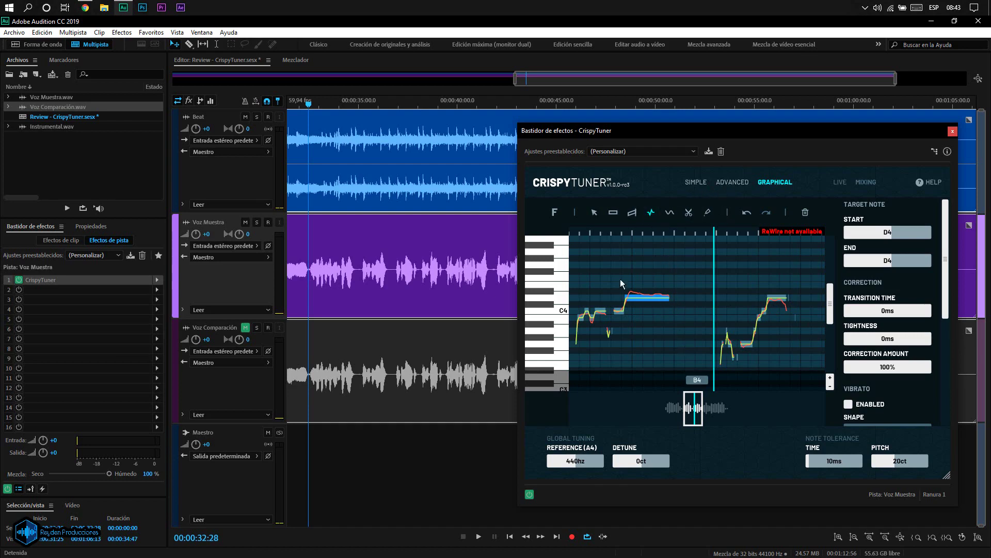
{"action": "left_click", "coordinate": [643, 301]}
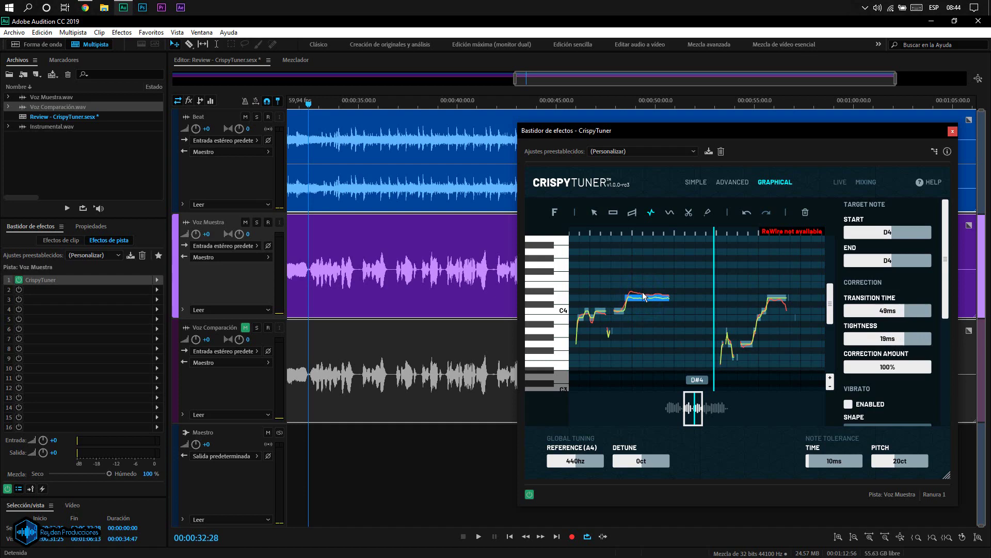
{"action": "left_click", "coordinate": [644, 297]}
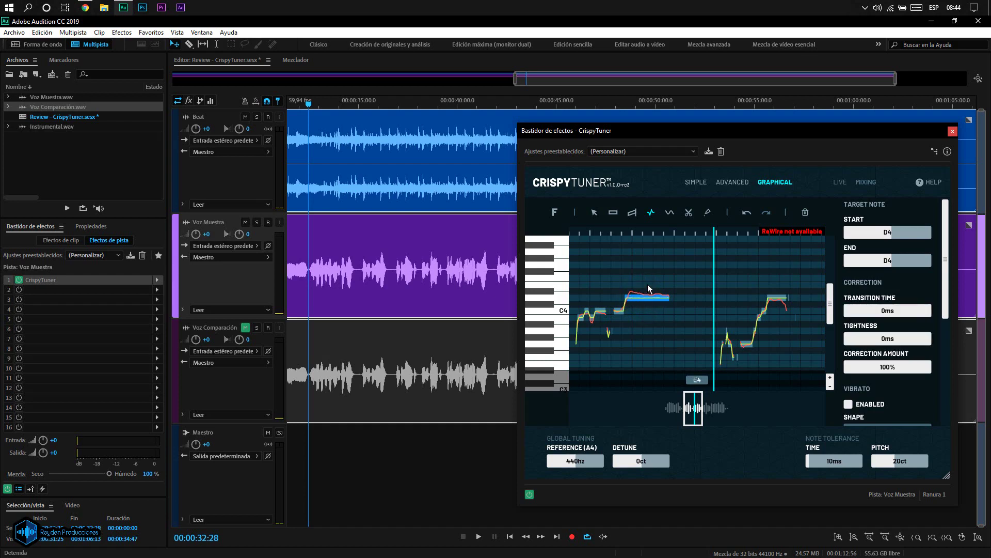
Step: Give the D4 note a Sine vibrato of 30ct Amplitude and 19.7hz Frequency with the vibrato tool
{"action": "left_click", "coordinate": [665, 217]}
{"action": "left_click_drag", "start_coordinate": [946, 281], "coordinate": [951, 386]}
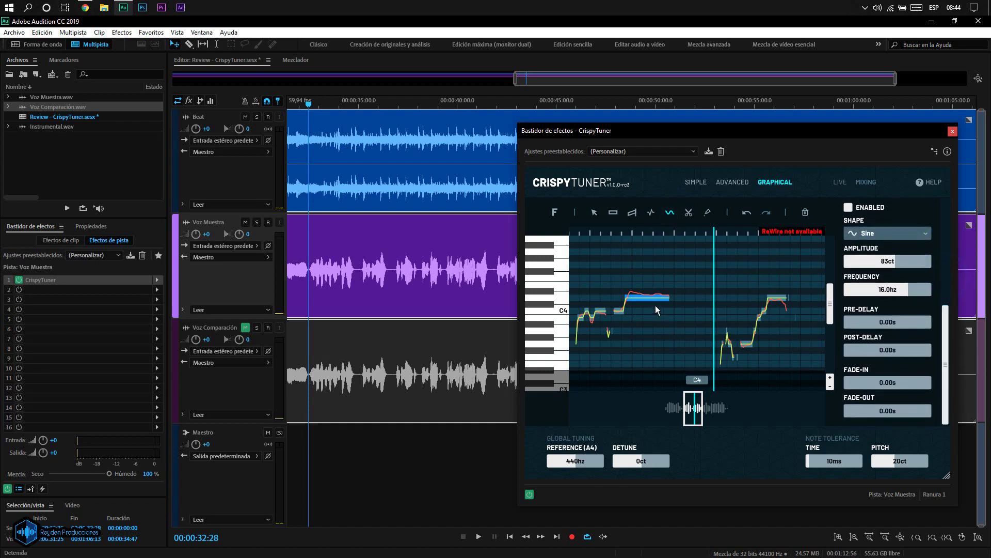
{"action": "mouse_move", "coordinate": [656, 306]}
{"action": "left_mouse_down"}
{"action": "mouse_move", "coordinate": [654, 274]}
{"action": "mouse_move", "coordinate": [654, 337]}
{"action": "mouse_move", "coordinate": [652, 260]}
{"action": "mouse_move", "coordinate": [653, 293]}
{"action": "left_mouse_up"}
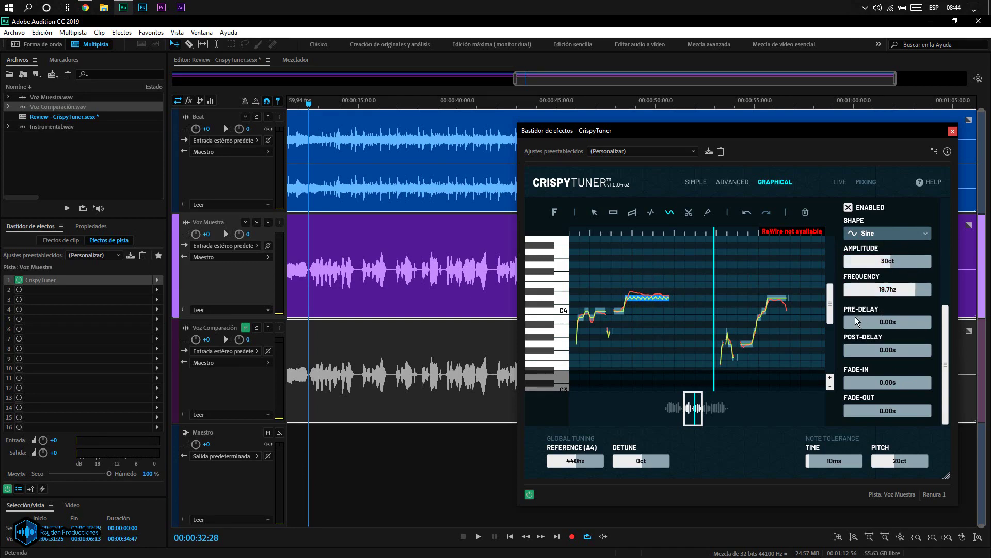
Step: Set the D4 note's vibrato Pre-Delay to 0.13s and try out its Post-Delay and Fade-Out settings
{"action": "left_click_drag", "start_coordinate": [853, 328], "coordinate": [882, 330]}
{"action": "left_click_drag", "start_coordinate": [850, 352], "coordinate": [902, 382]}
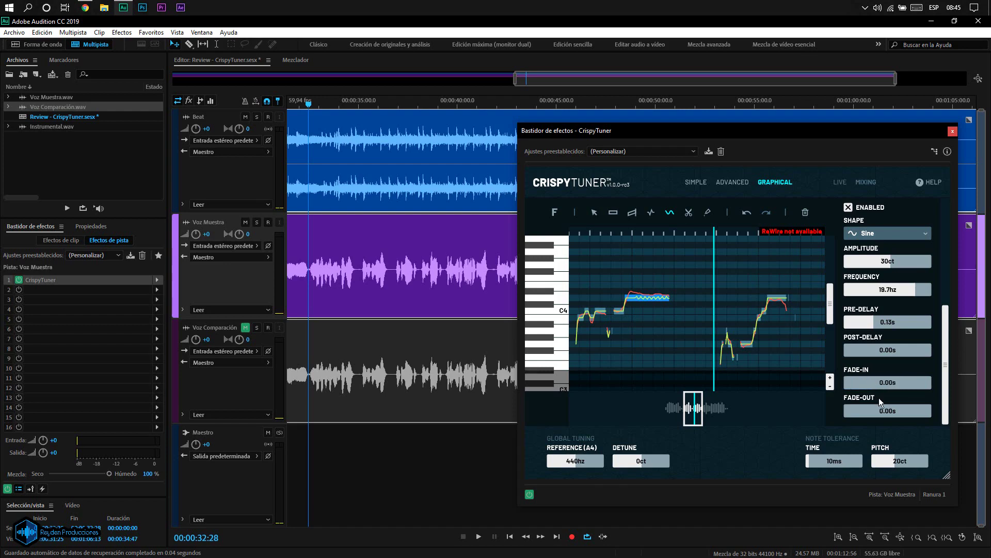
{"action": "left_click_drag", "start_coordinate": [880, 412], "coordinate": [847, 409]}
{"action": "scroll", "coordinate": [929, 412], "scroll_direction": "down", "scroll_amount": 2}
Step: Undo the latest vibrato edits on the D4 note until its vibrato is disabled
{"action": "left_click", "coordinate": [746, 212]}
{"action": "left_click", "coordinate": [747, 212]}
{"action": "left_click", "coordinate": [747, 212]}
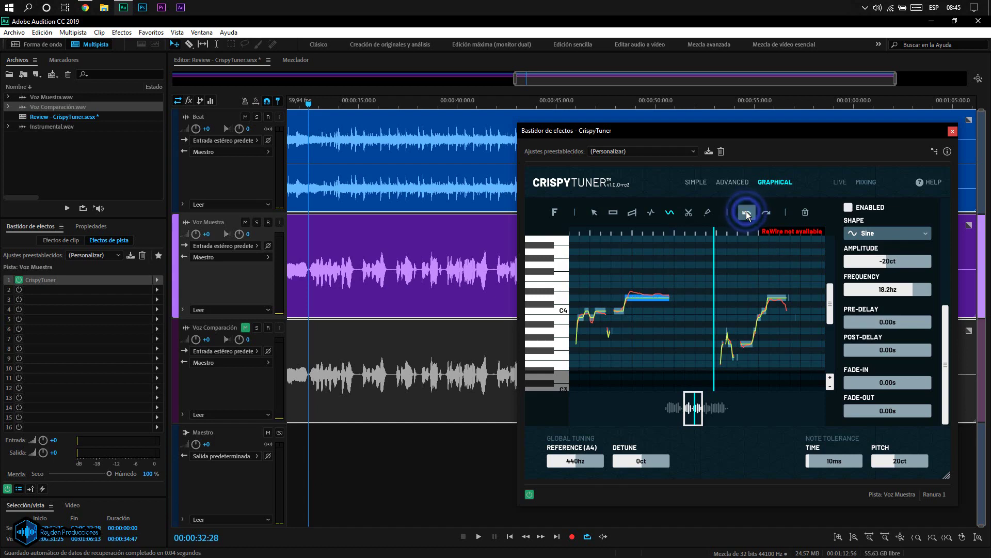
Step: Split the D4 note in two with the cut tool and rejoin the pieces with the glue tool
{"action": "left_click", "coordinate": [691, 213]}
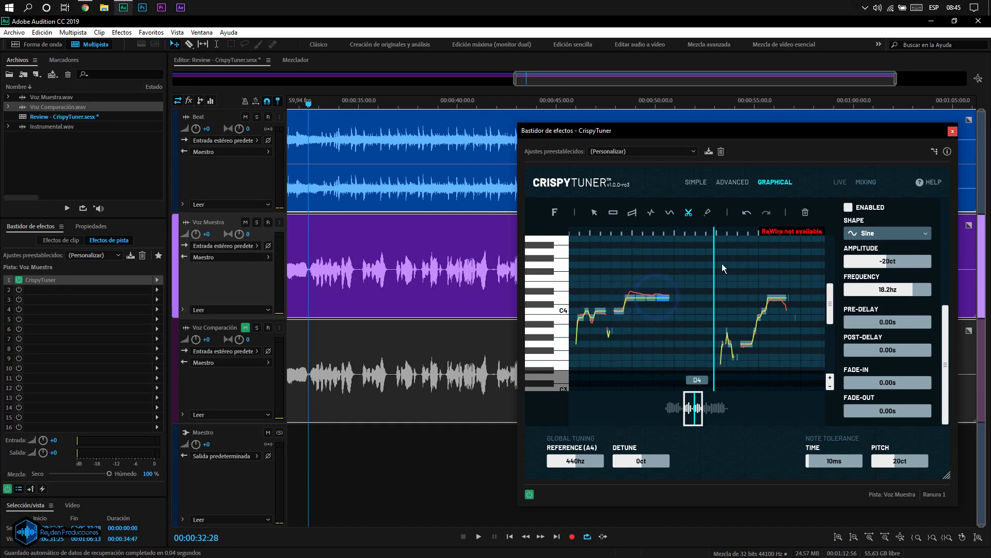
{"action": "left_click", "coordinate": [706, 216]}
{"action": "left_click", "coordinate": [652, 299]}
{"action": "left_click", "coordinate": [644, 298]}
Step: Try merging the D4 note with the adjoining C4 note using the glue tool, and undo the merge
{"action": "left_click", "coordinate": [598, 212]}
{"action": "left_click_drag", "start_coordinate": [614, 263], "coordinate": [639, 319]}
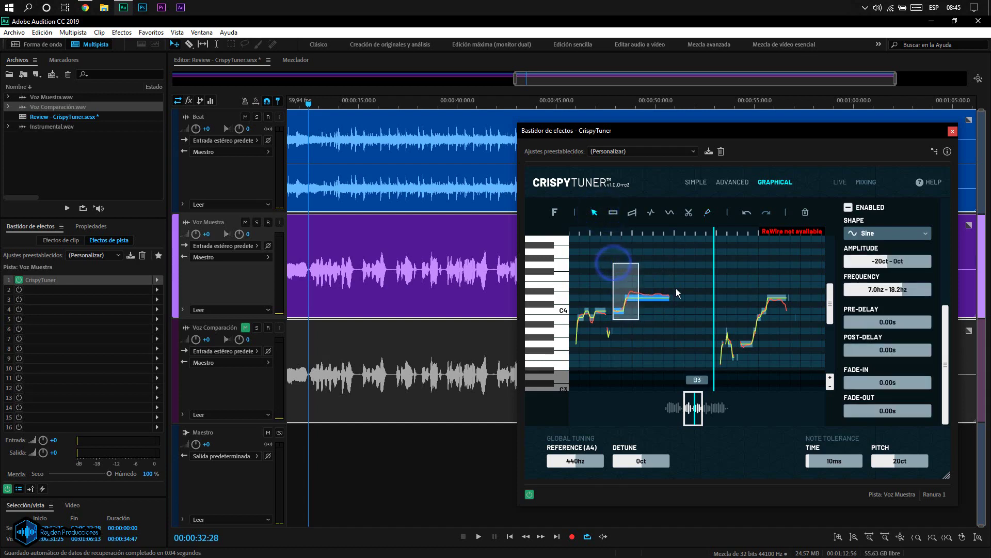
{"action": "left_click", "coordinate": [709, 212]}
{"action": "left_click", "coordinate": [646, 294]}
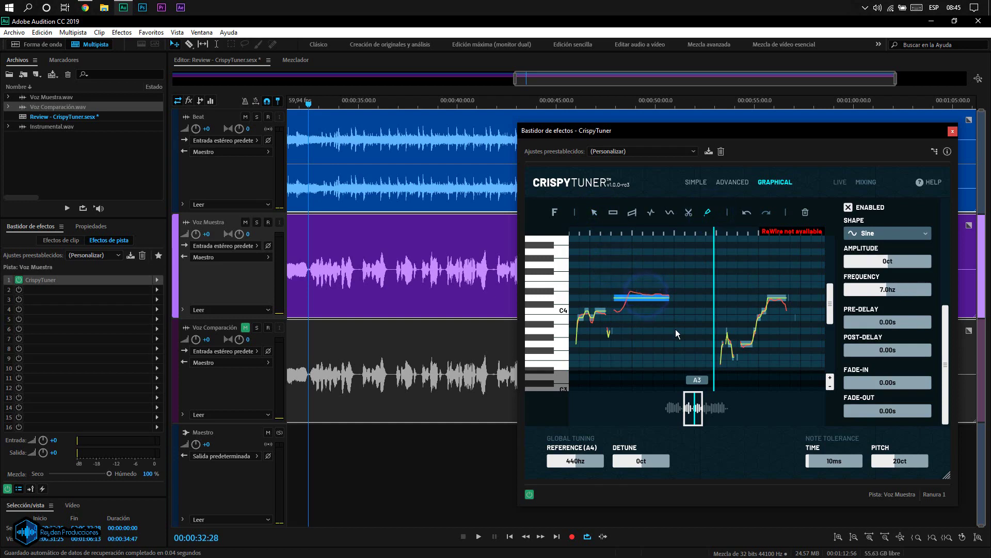
{"action": "left_click", "coordinate": [747, 212]}
{"action": "left_click", "coordinate": [661, 264]}
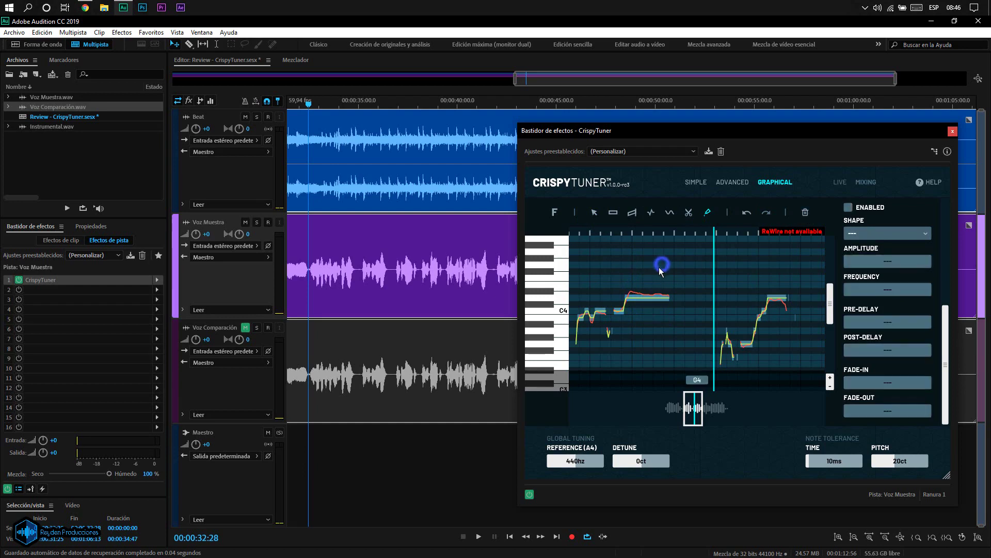
Step: Delete the D4 note and the adjoining C4 note, and undo the deletion
{"action": "left_click", "coordinate": [622, 333]}
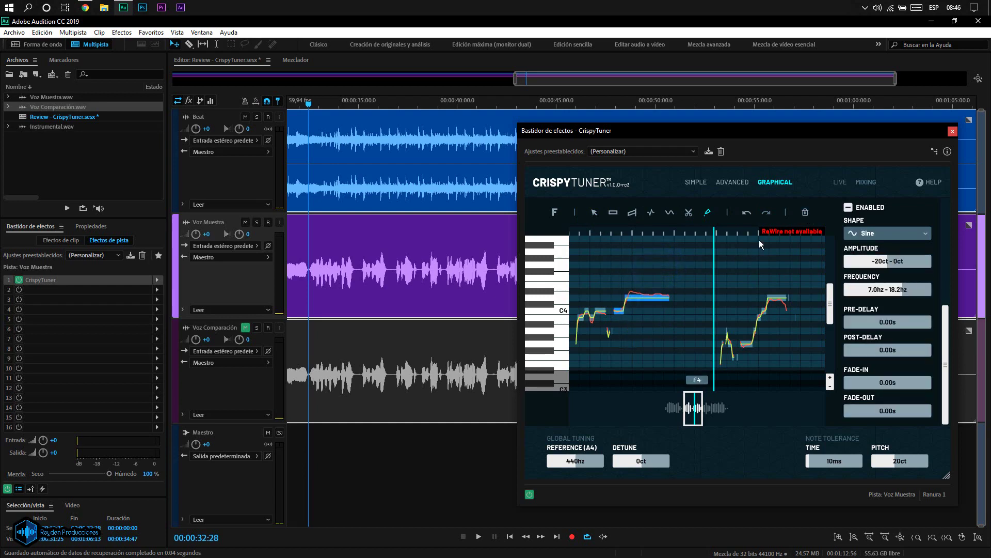
{"action": "left_click", "coordinate": [809, 216]}
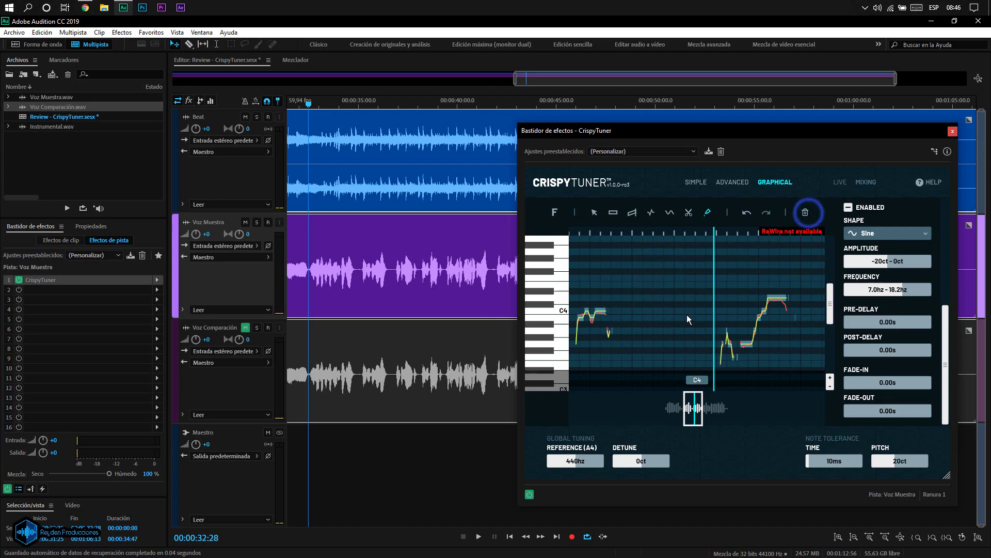
{"action": "left_click", "coordinate": [751, 216]}
{"action": "left_click", "coordinate": [707, 294]}
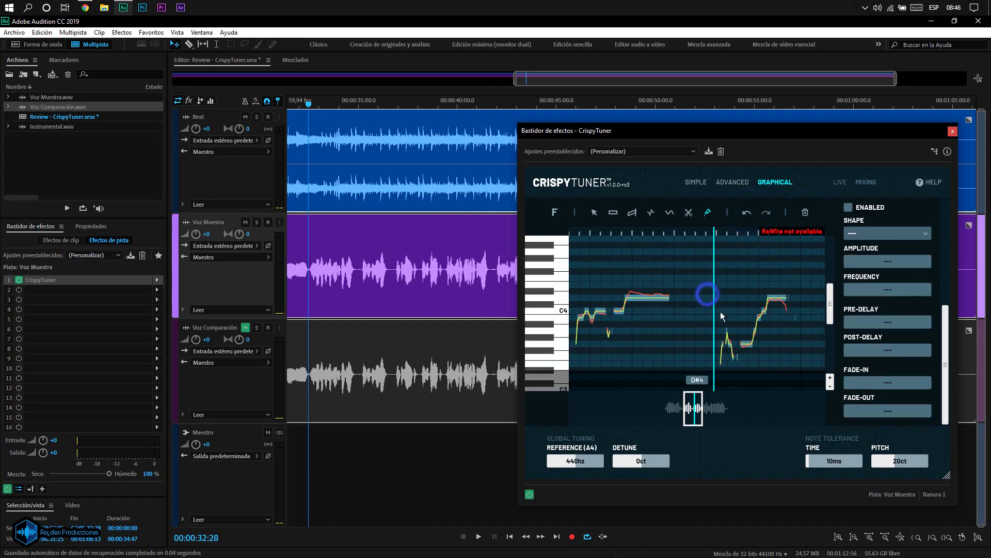
Step: Select the D4 note with the sloped target tool and try adjusting its pitch slope
{"action": "scroll", "coordinate": [695, 403], "scroll_direction": "down", "scroll_amount": 2}
{"action": "scroll", "coordinate": [695, 403], "scroll_direction": "up", "scroll_amount": 2}
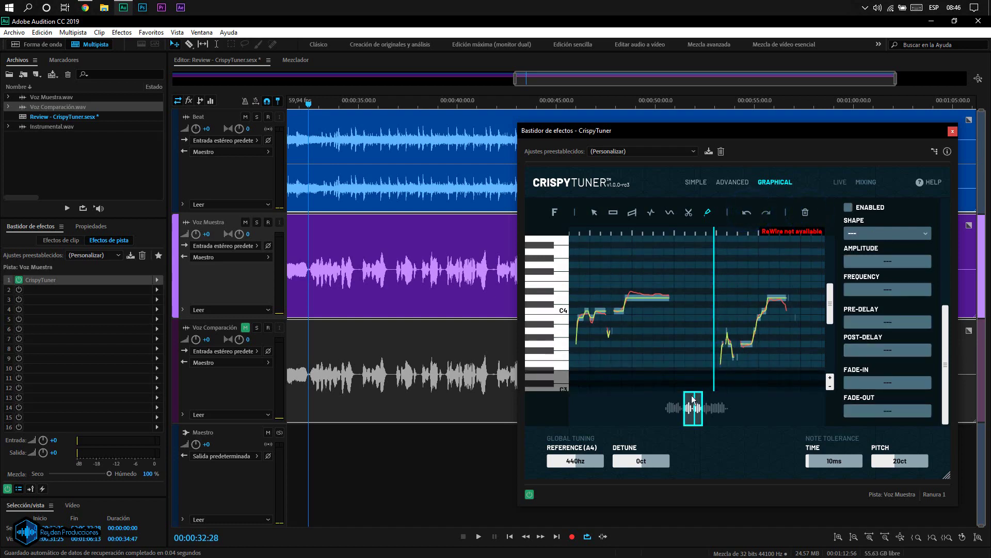
{"action": "scroll", "coordinate": [652, 316], "scroll_direction": "down", "scroll_amount": 2}
{"action": "scroll", "coordinate": [652, 316], "scroll_direction": "up", "scroll_amount": 3}
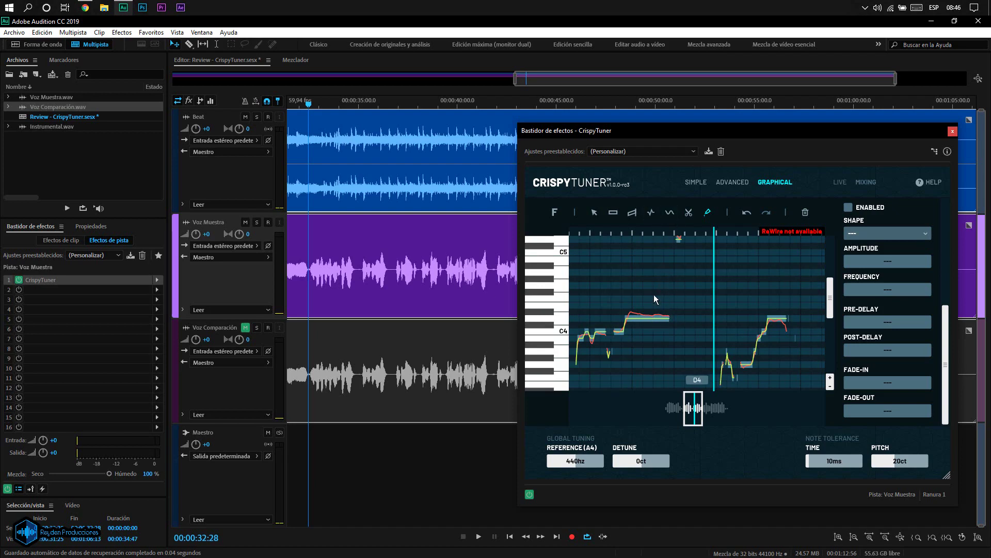
{"action": "left_click", "coordinate": [632, 212]}
{"action": "mouse_move", "coordinate": [664, 318]}
{"action": "left_mouse_down"}
{"action": "mouse_move", "coordinate": [661, 275]}
{"action": "mouse_move", "coordinate": [662, 358]}
{"action": "mouse_move", "coordinate": [659, 323]}
{"action": "left_mouse_up"}
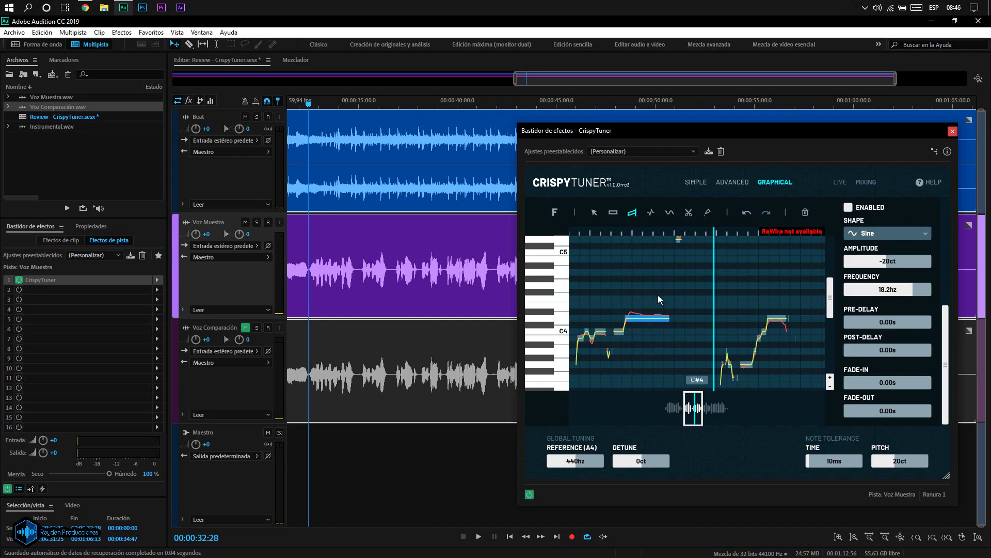
Step: Try a Sine vibrato of 86ct Amplitude and 19.0hz Frequency on the D4 note, and undo enabling it
{"action": "left_click", "coordinate": [671, 217]}
{"action": "mouse_move", "coordinate": [654, 312]}
{"action": "left_mouse_down"}
{"action": "mouse_move", "coordinate": [652, 294]}
{"action": "mouse_move", "coordinate": [660, 316]}
{"action": "left_mouse_up"}
{"action": "left_click", "coordinate": [847, 207]}
{"action": "mouse_move", "coordinate": [652, 320]}
{"action": "left_mouse_down"}
{"action": "mouse_move", "coordinate": [650, 342]}
{"action": "mouse_move", "coordinate": [652, 319]}
{"action": "left_mouse_up"}
{"action": "left_click", "coordinate": [654, 319]}
{"action": "left_click", "coordinate": [747, 216]}
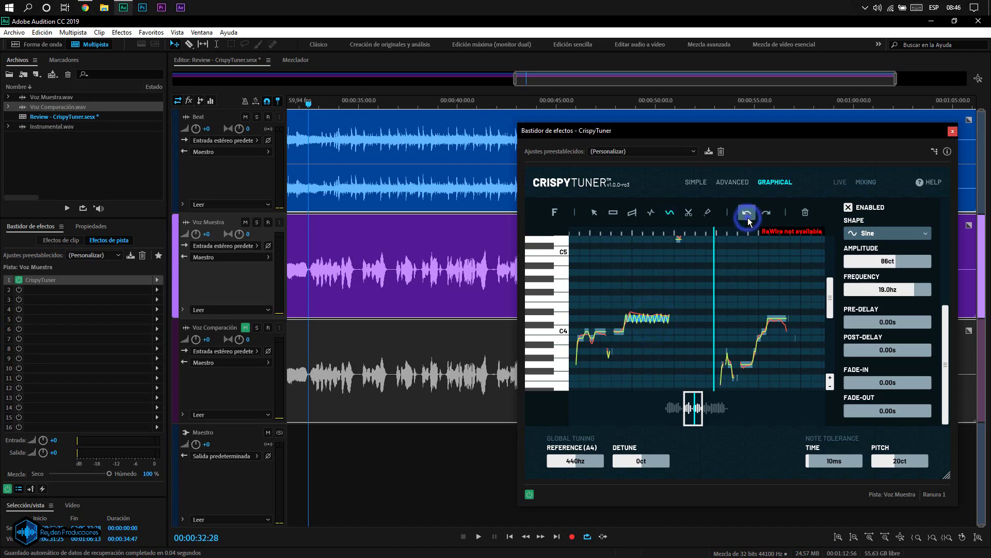
{"action": "left_click", "coordinate": [747, 216]}
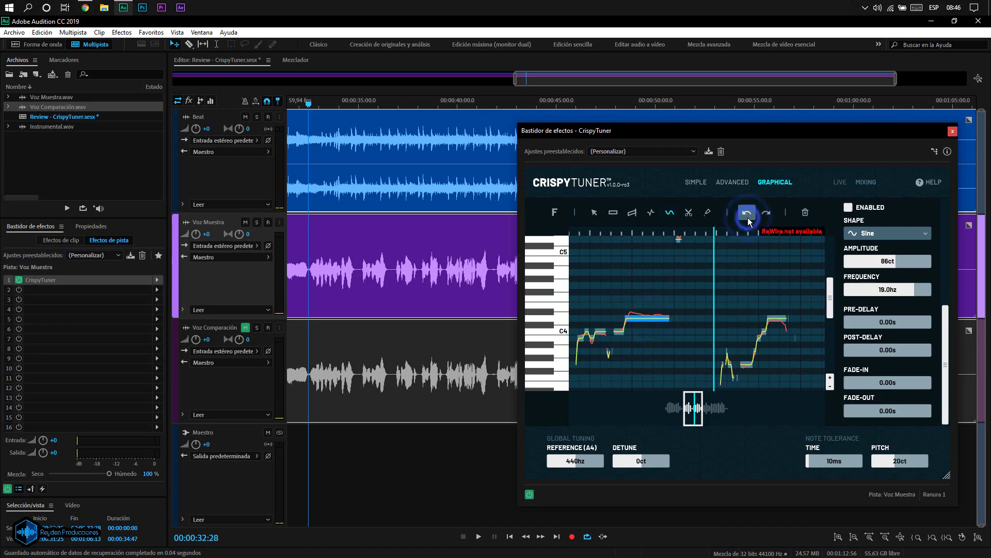
Step: Compare CrispyTuner's Advanced and Graphical modes, ending in Advanced mode
{"action": "left_click", "coordinate": [773, 131]}
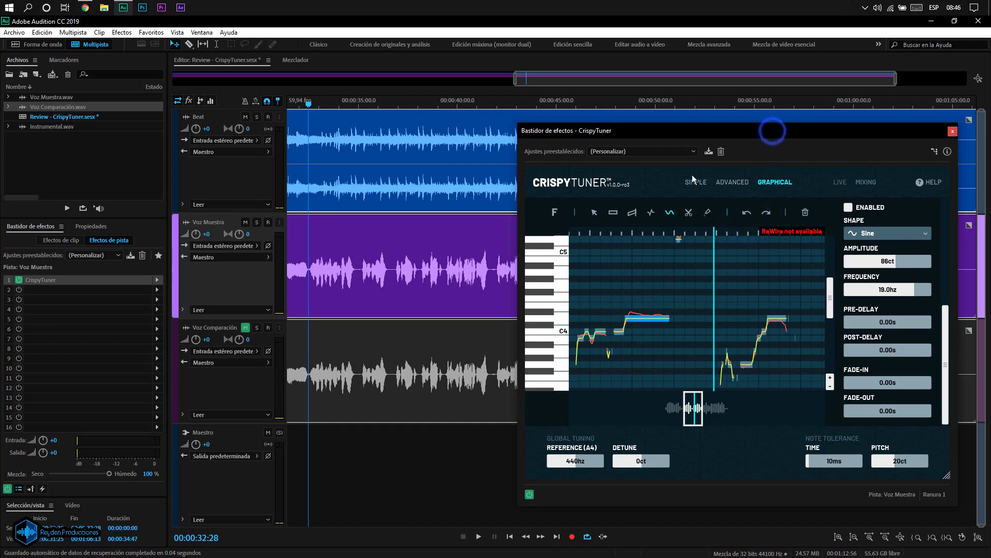
{"action": "left_click", "coordinate": [733, 183]}
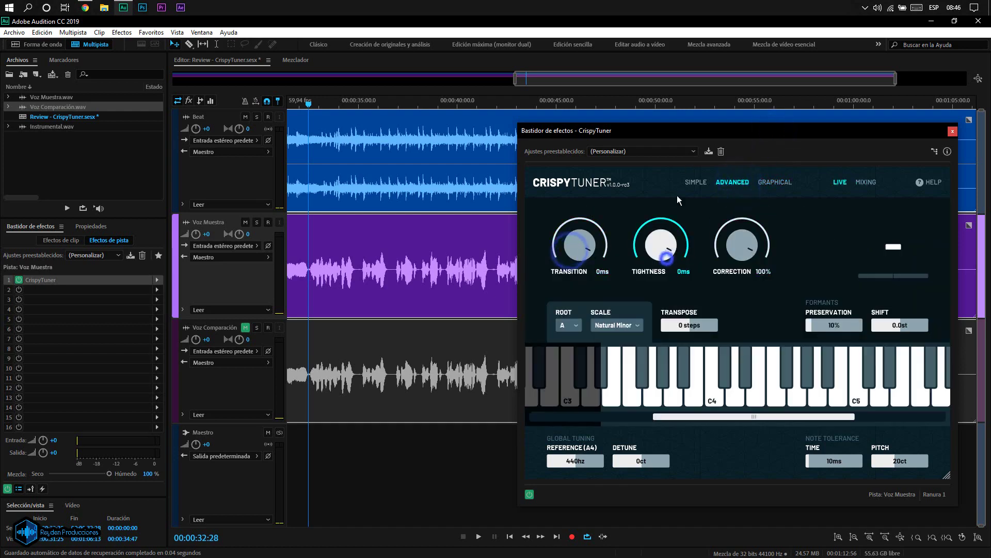
{"action": "left_click", "coordinate": [773, 182]}
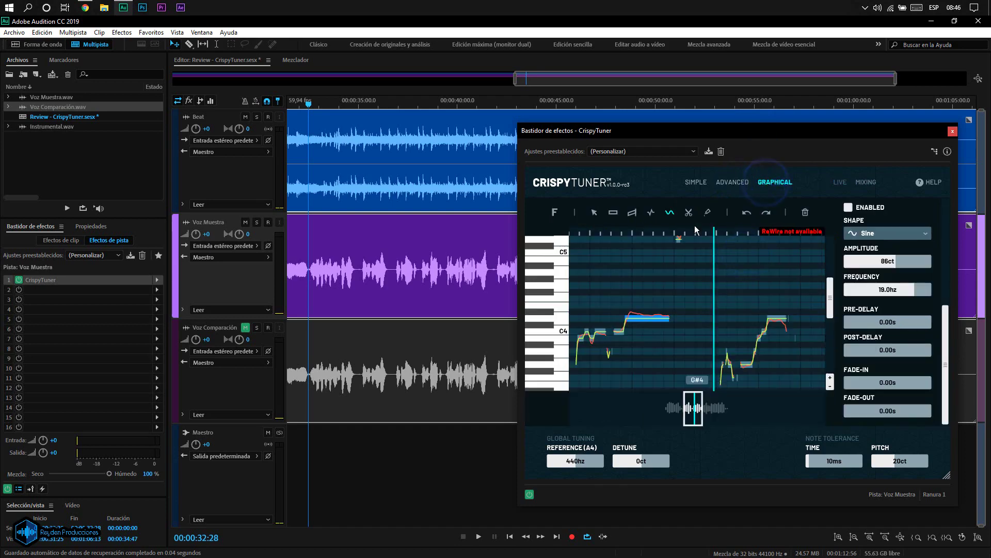
{"action": "left_click", "coordinate": [733, 183]}
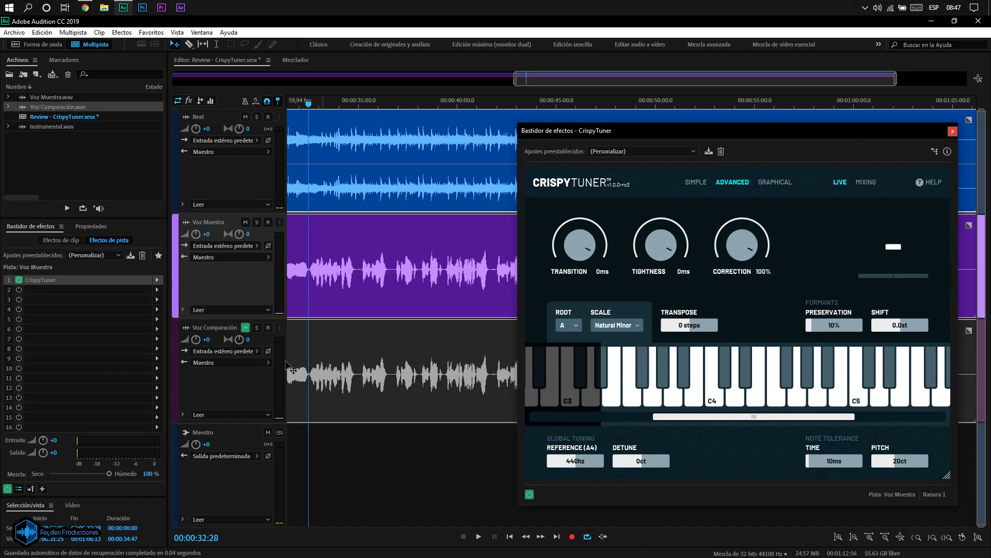
Step: View the Voz Comparación track's Waves Tune Mono and Auto-Tune Artist settings, closing each effect window after viewing it
{"action": "left_click", "coordinate": [224, 387]}
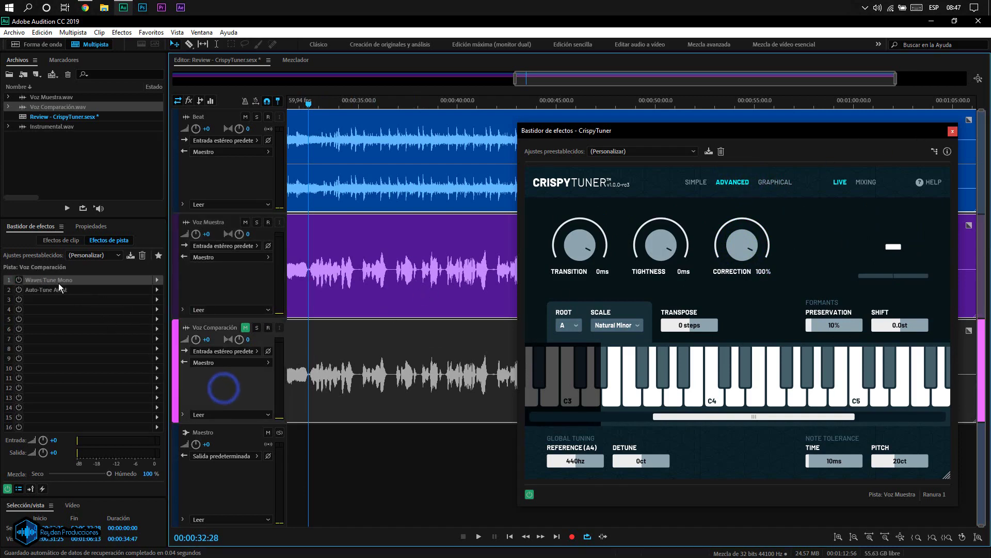
{"action": "double_click", "coordinate": [54, 280]}
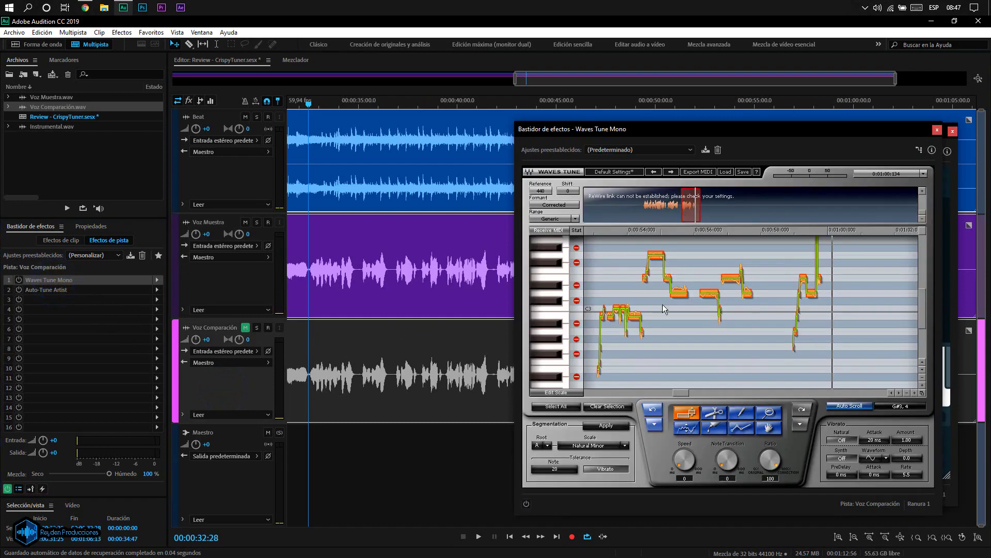
{"action": "left_click", "coordinate": [938, 131]}
{"action": "left_click", "coordinate": [61, 292]}
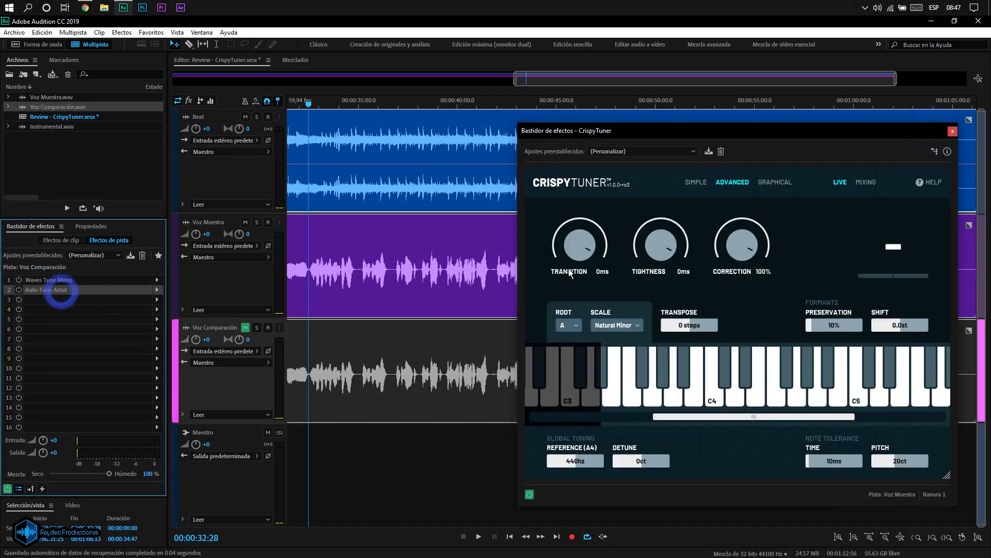
{"action": "double_click", "coordinate": [46, 289]}
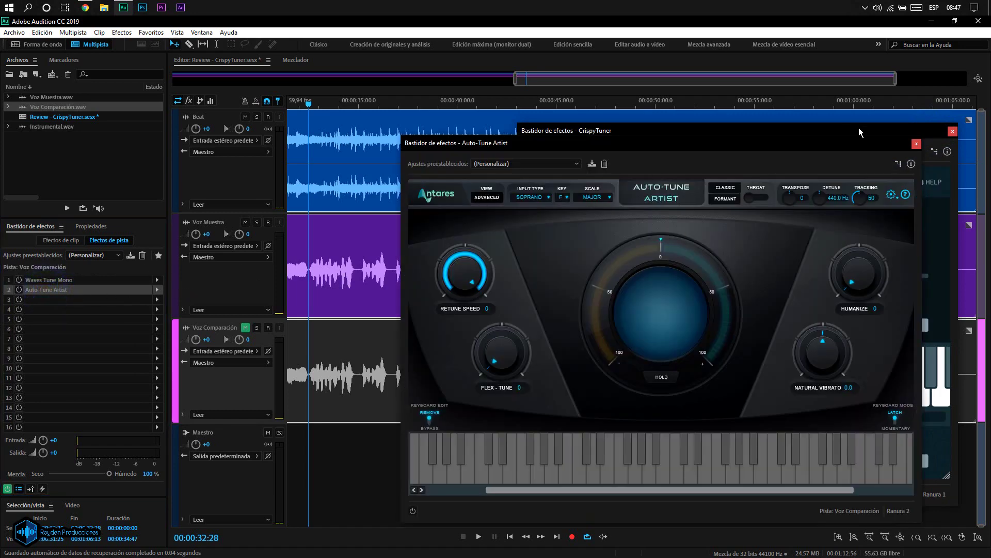
{"action": "left_click", "coordinate": [917, 144]}
Step: Play the session from 00:00:32:28 to hear Voz Muestra tuned with CrispyTuner, and stop playback
{"action": "mouse_move", "coordinate": [903, 135]}
{"action": "left_mouse_down"}
{"action": "mouse_move", "coordinate": [875, 121]}
{"action": "mouse_move", "coordinate": [913, 123]}
{"action": "left_mouse_up"}
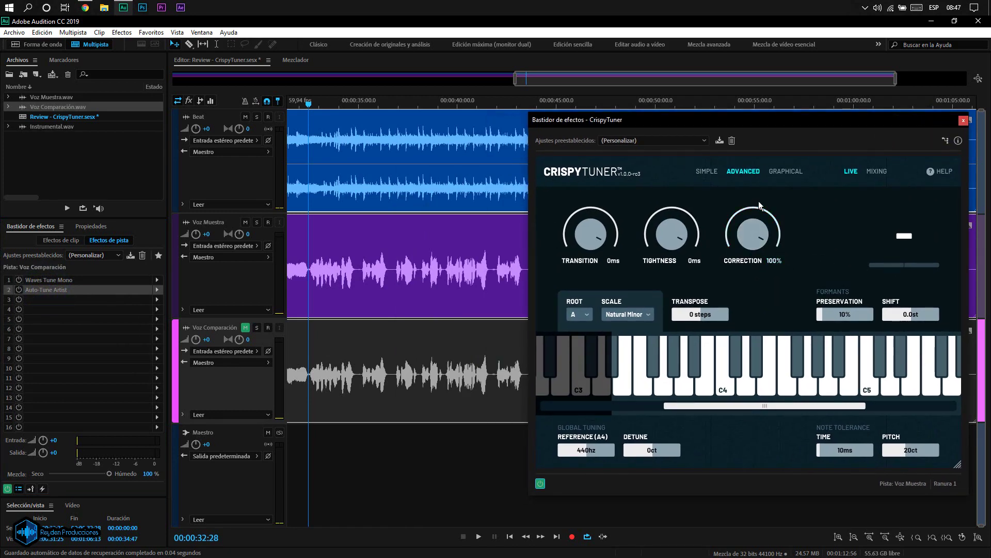
{"action": "key", "text": "space"}
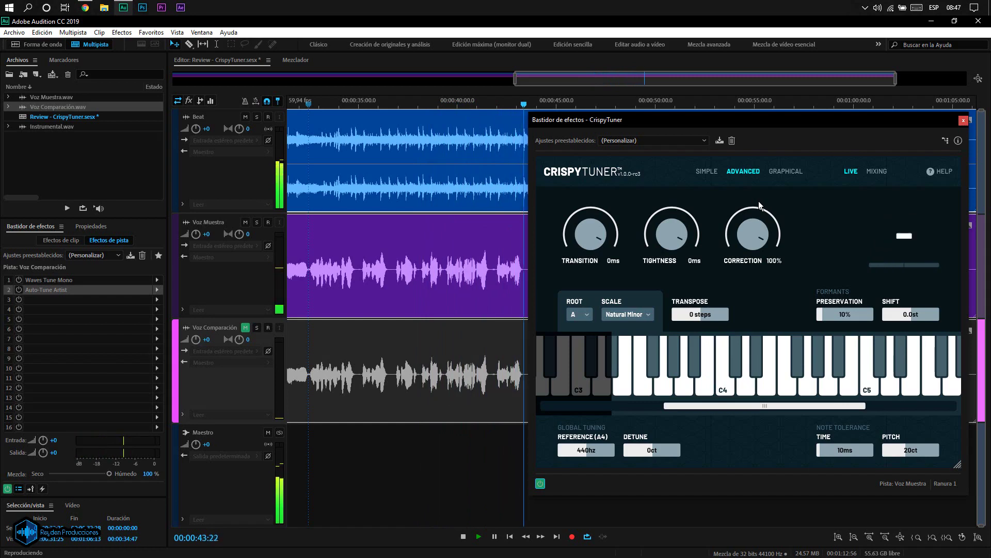
{"action": "key", "text": "space"}
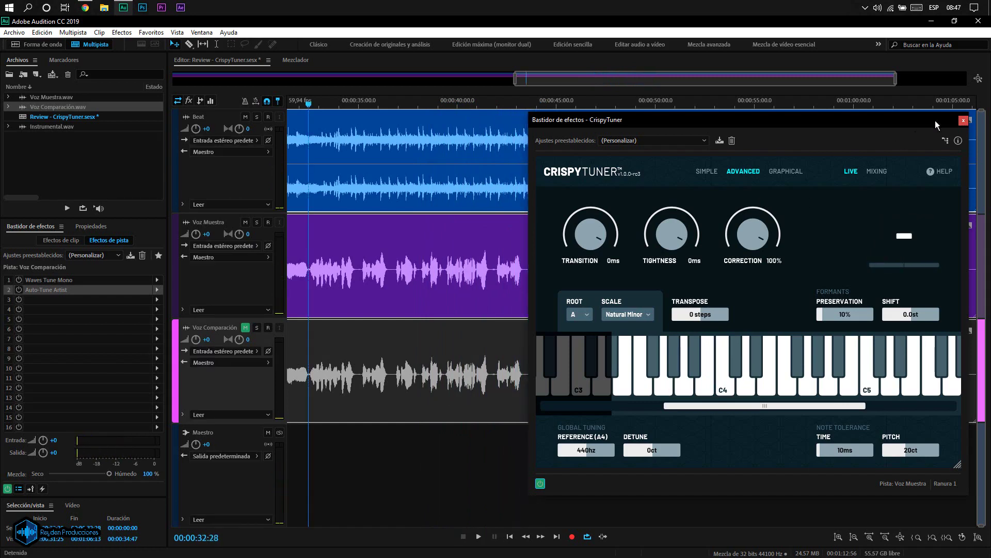
Step: Close CrispyTuner and switch the audible vocal from Voz Muestra to Voz Comparación with Waves Tune Mono enabled
{"action": "left_click", "coordinate": [964, 120]}
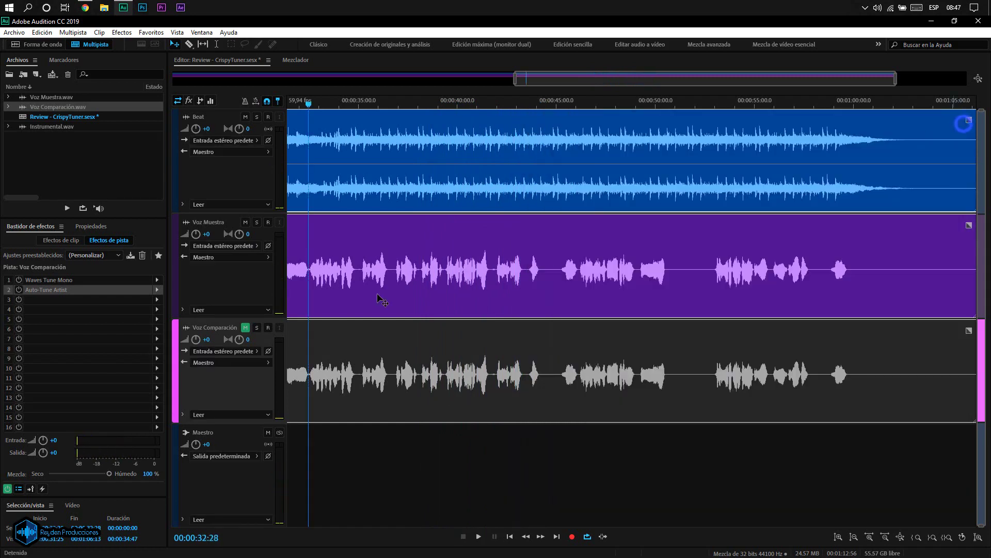
{"action": "left_click", "coordinate": [245, 328]}
{"action": "left_click", "coordinate": [245, 222]}
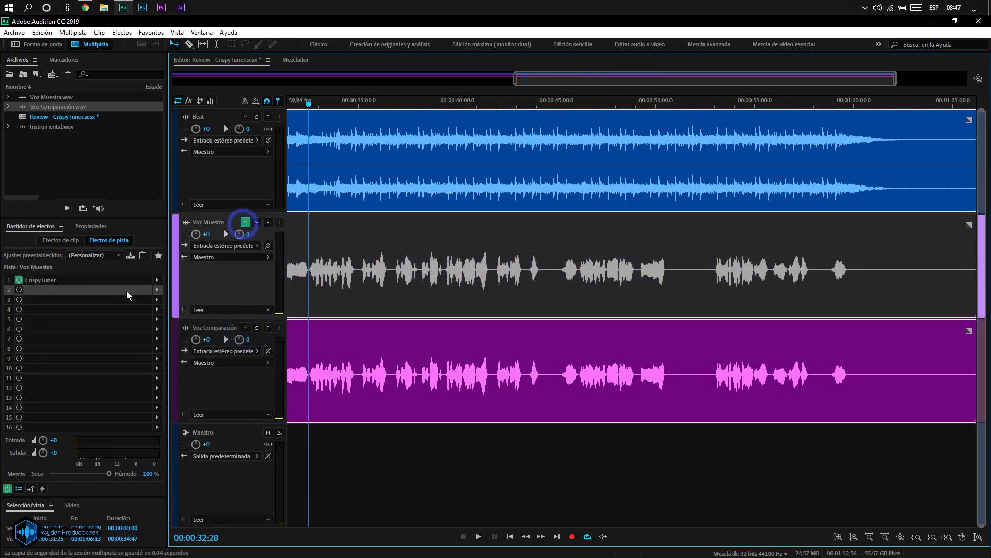
{"action": "left_click", "coordinate": [221, 386]}
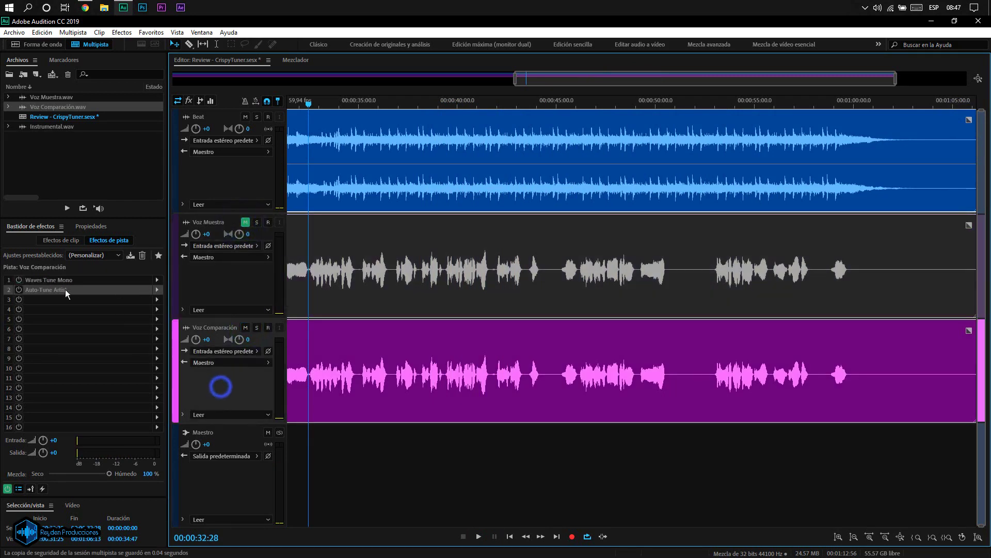
{"action": "left_click", "coordinate": [19, 280]}
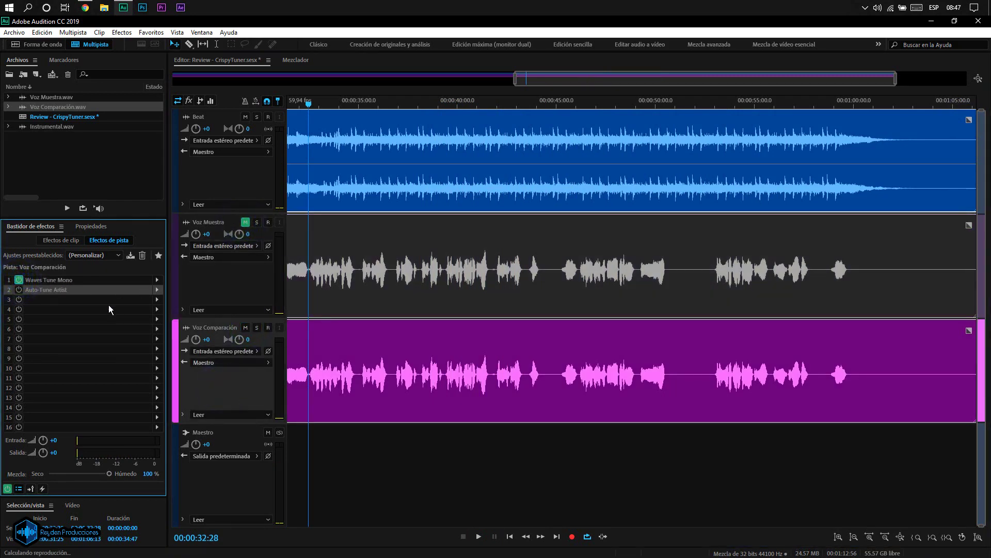
Step: Listen to Voz Comparación from 00:00:32:28 with the Waves Tune Mono window open, and stop playback
{"action": "double_click", "coordinate": [85, 281]}
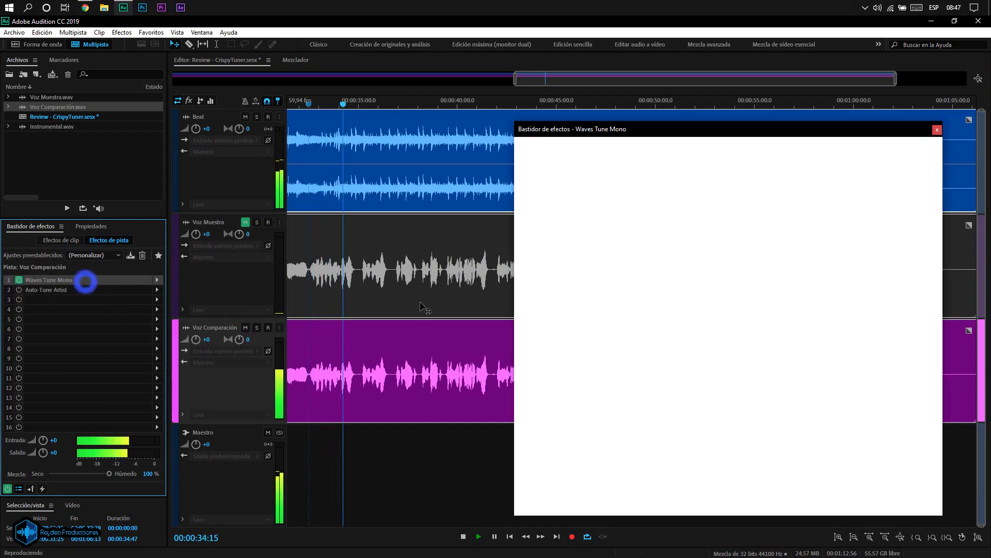
{"action": "left_click", "coordinate": [773, 134]}
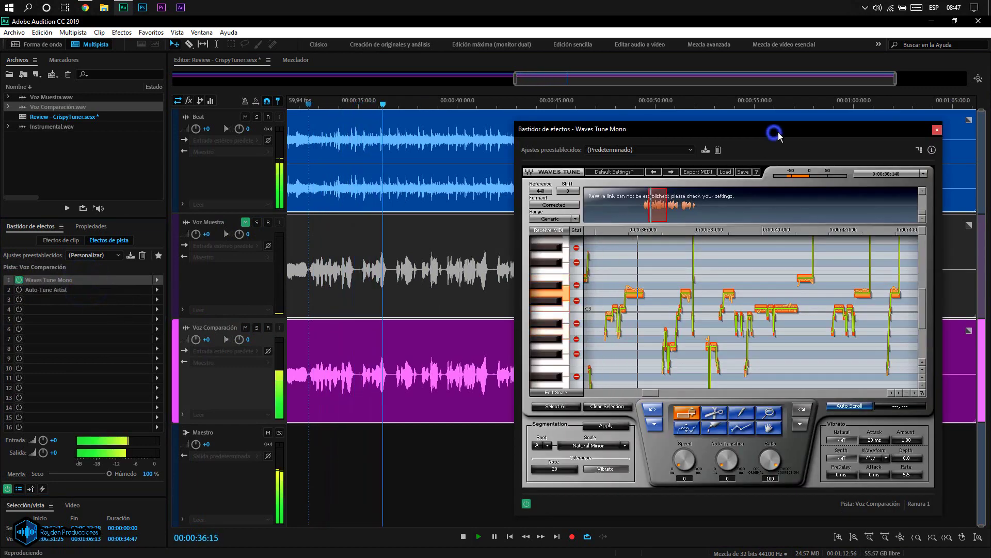
{"action": "left_click_drag", "start_coordinate": [774, 134], "coordinate": [788, 130]}
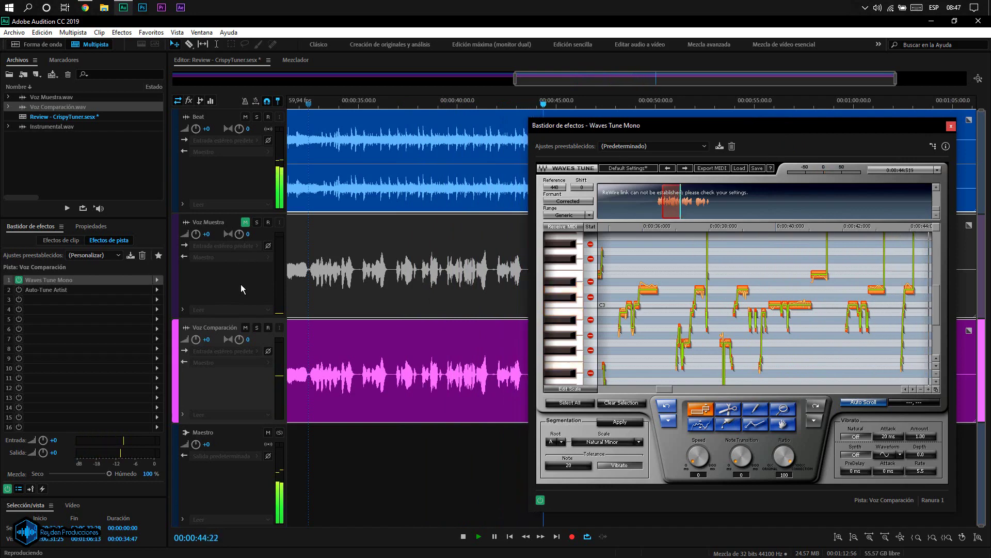
{"action": "key", "text": "space"}
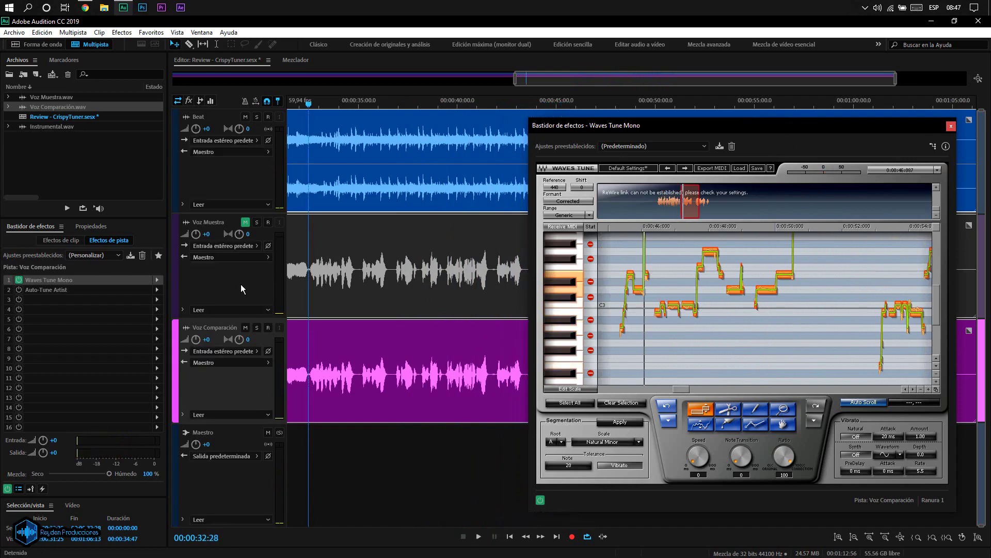
Step: Open Voz Muestra's CrispyTuner, mute Voz Comparación and unmute Voz Muestra
{"action": "left_click", "coordinate": [241, 284]}
{"action": "double_click", "coordinate": [49, 280]}
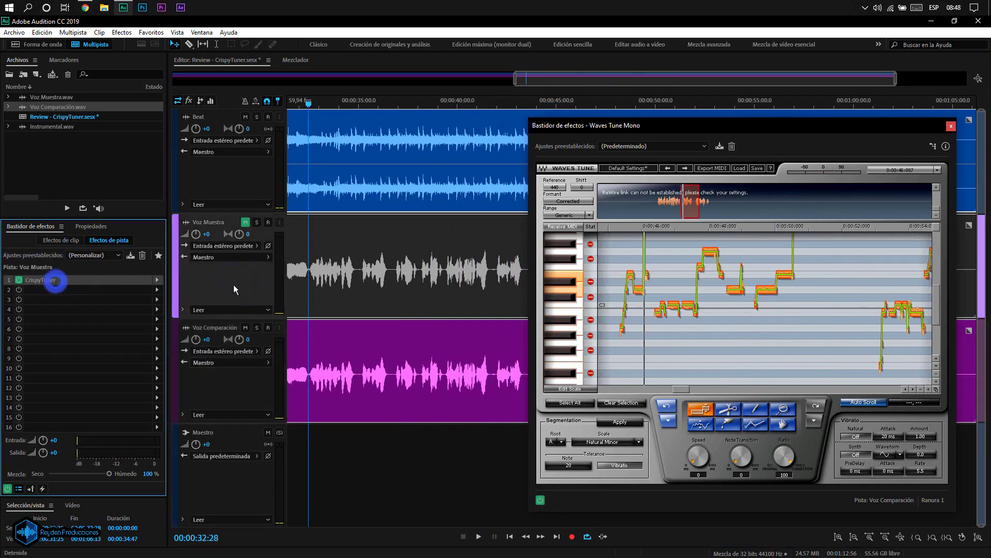
{"action": "left_click", "coordinate": [244, 327]}
{"action": "left_click", "coordinate": [246, 222]}
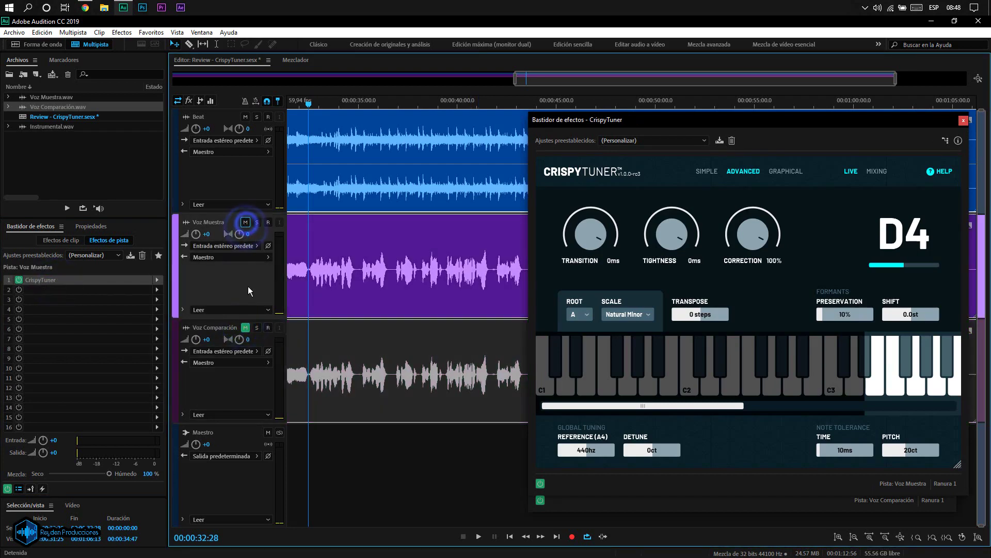
Step: Listen to Voz Muestra tuned with CrispyTuner from 00:00:32:28, stop playback, and close the CrispyTuner and Waves Tune Mono windows
{"action": "key", "text": "space"}
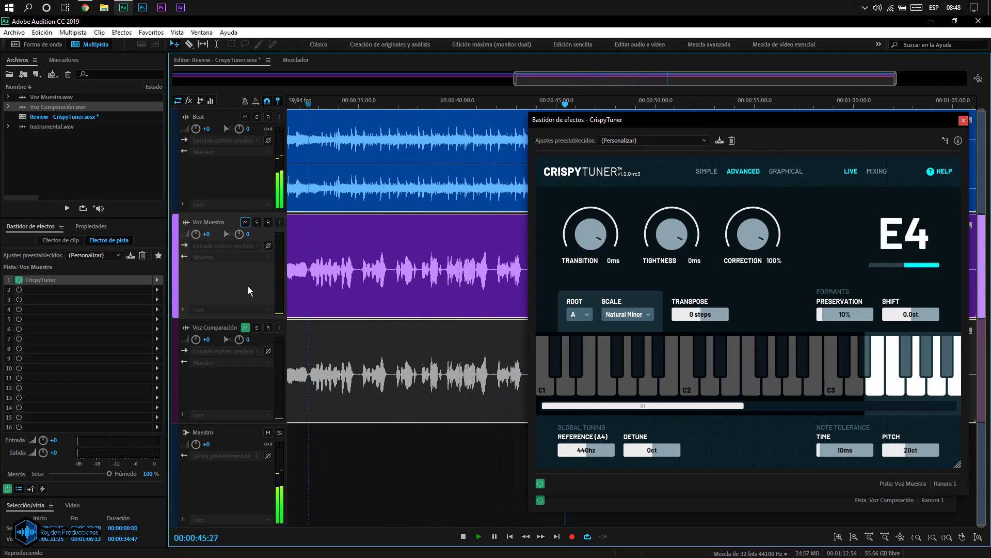
{"action": "key", "text": "space"}
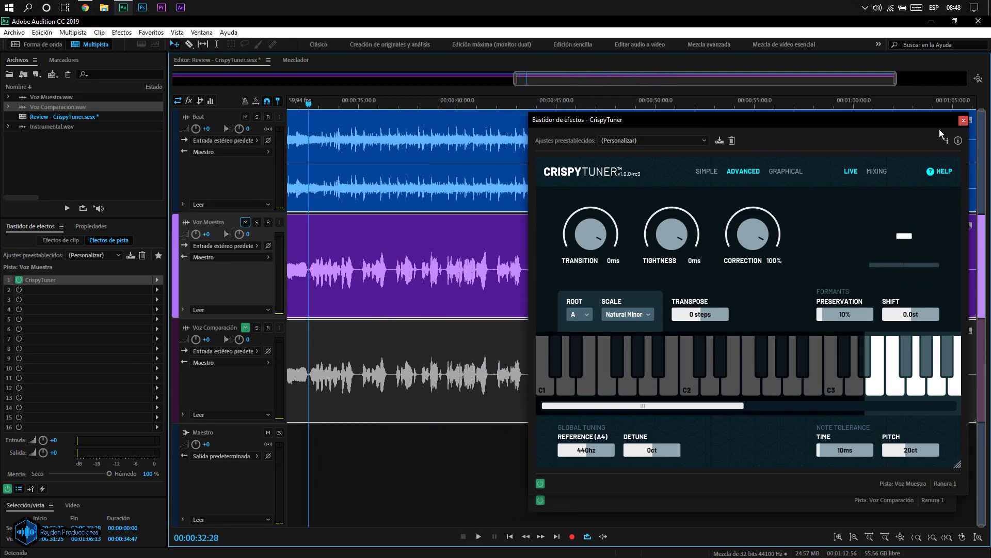
{"action": "left_click", "coordinate": [962, 121]}
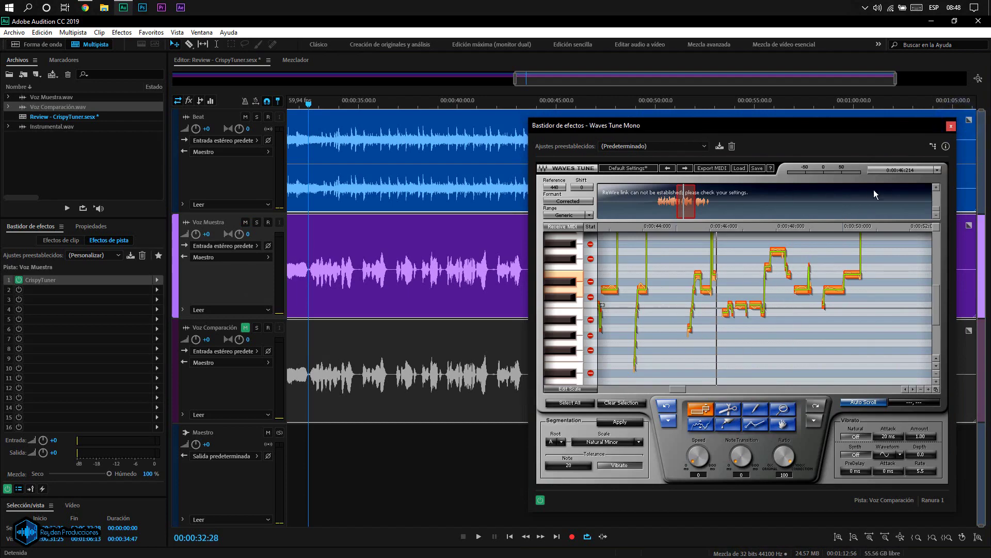
{"action": "left_click", "coordinate": [951, 126]}
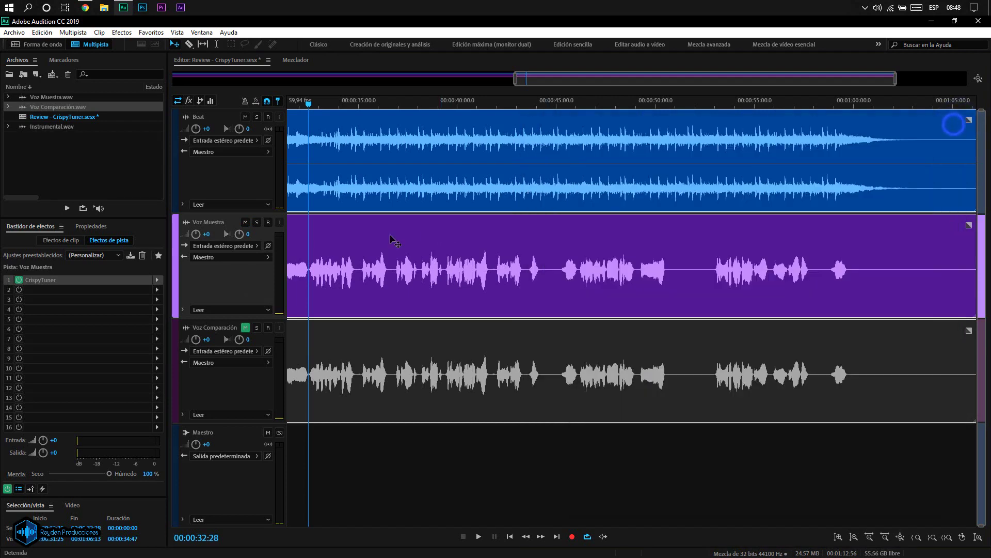
Step: On Voz Comparación, keep Waves Tune Mono off and enable Auto-Tune Artist with its window open
{"action": "left_click", "coordinate": [243, 376]}
{"action": "left_click", "coordinate": [18, 280]}
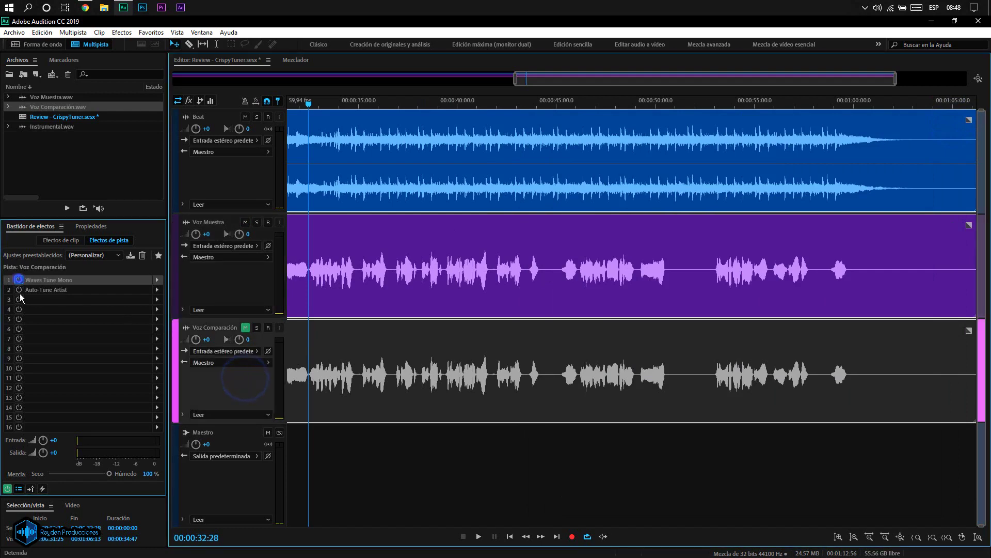
{"action": "left_click", "coordinate": [19, 291]}
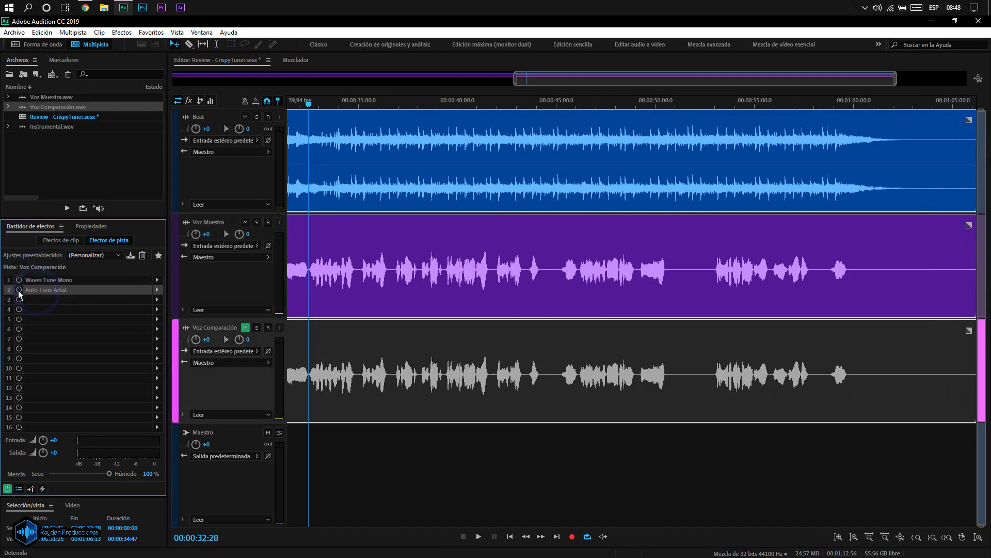
{"action": "left_click", "coordinate": [21, 291]}
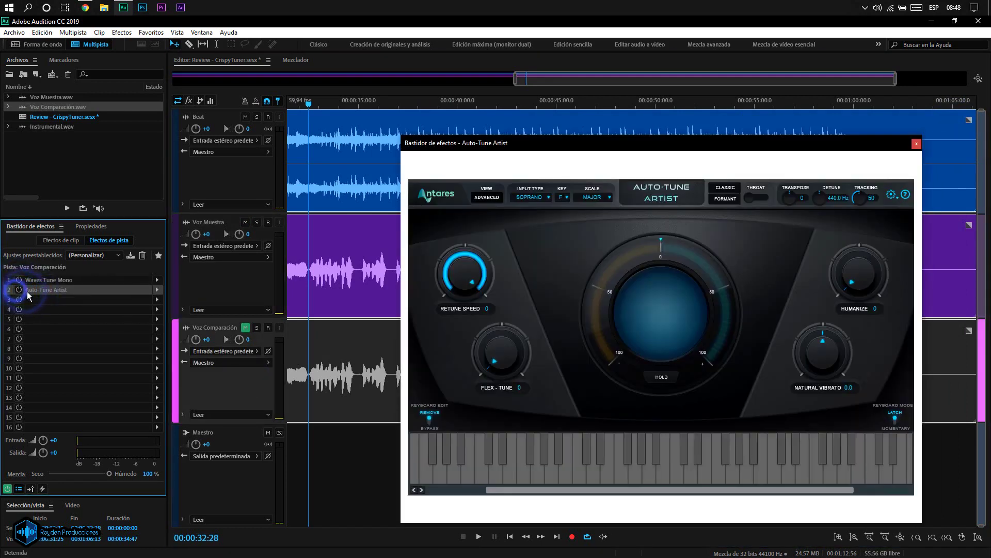
{"action": "left_click_drag", "start_coordinate": [627, 150], "coordinate": [649, 154]}
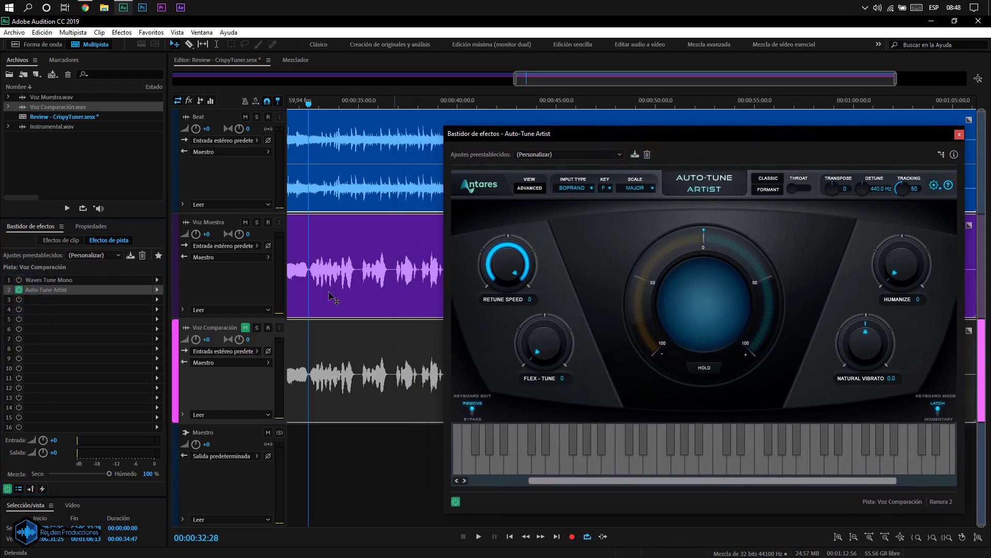
Step: Unmute Voz Comparación, mute Voz Muestra, and listen to the Auto-Tune Artist vocal from 00:00:32:28
{"action": "left_click", "coordinate": [246, 327]}
{"action": "left_click", "coordinate": [245, 222]}
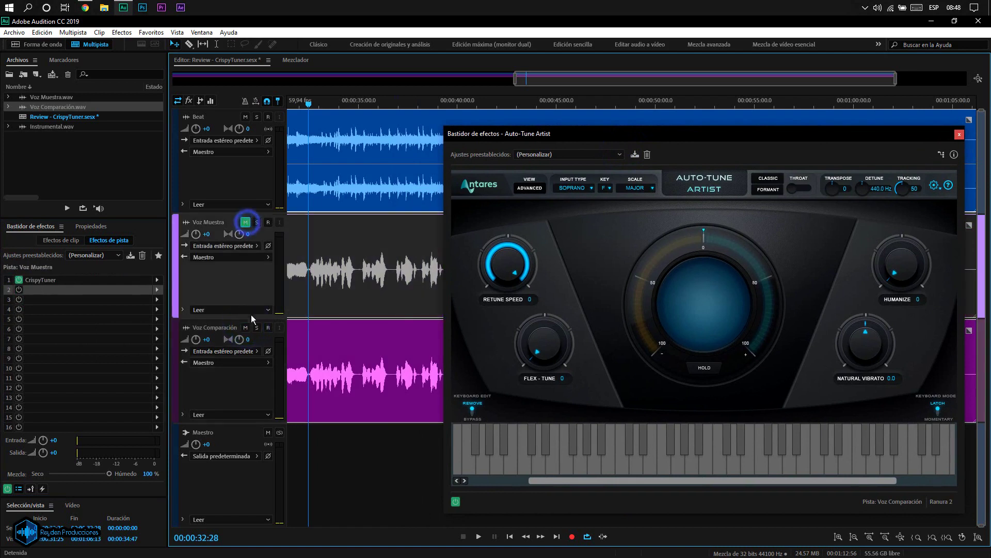
{"action": "left_click", "coordinate": [263, 397]}
{"action": "key", "text": "space"}
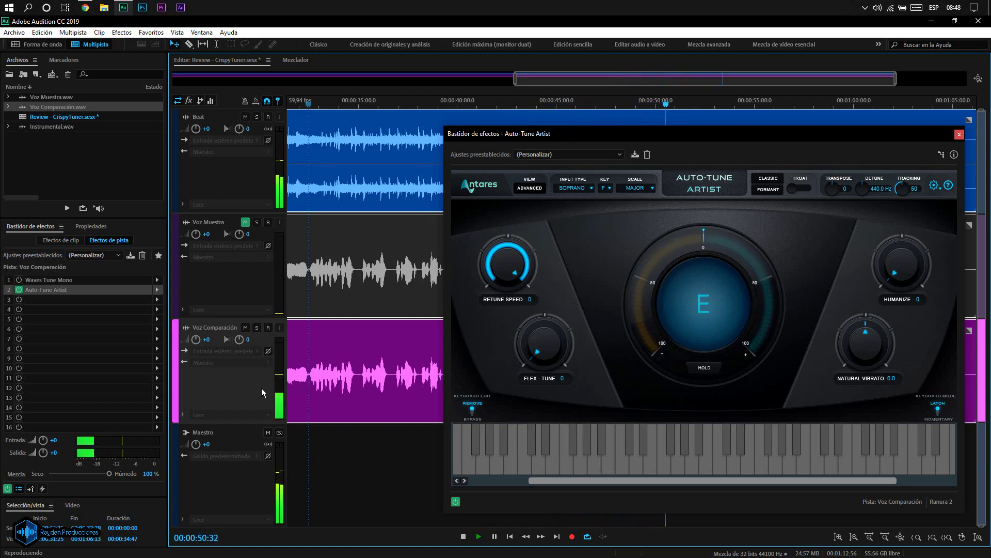
{"action": "key", "text": "space"}
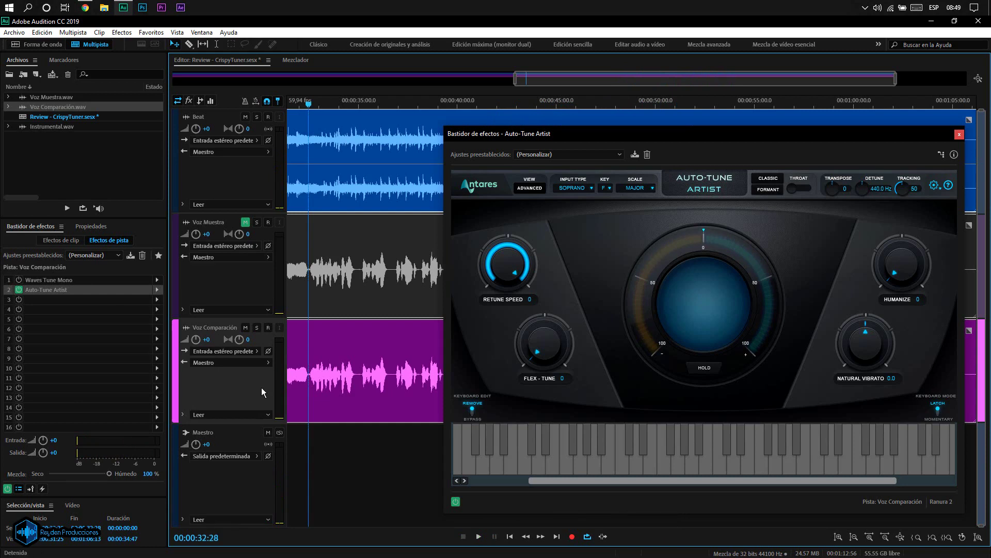
Step: Open Voz Muestra's CrispyTuner and arrange it beside the Auto-Tune Artist window to compare both interfaces
{"action": "left_click", "coordinate": [244, 278]}
{"action": "left_click", "coordinate": [72, 282]}
{"action": "double_click", "coordinate": [73, 281]}
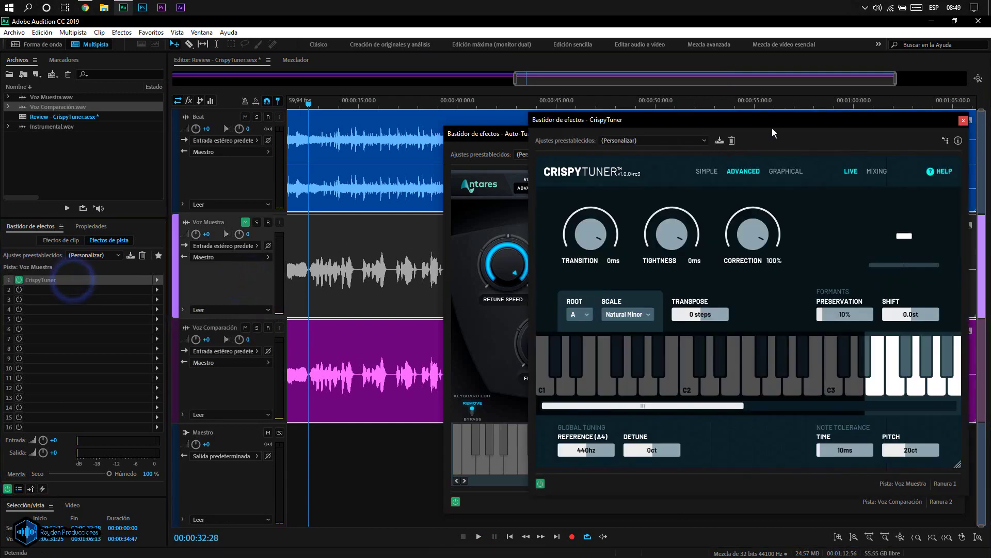
{"action": "left_click_drag", "start_coordinate": [785, 119], "coordinate": [300, 136]}
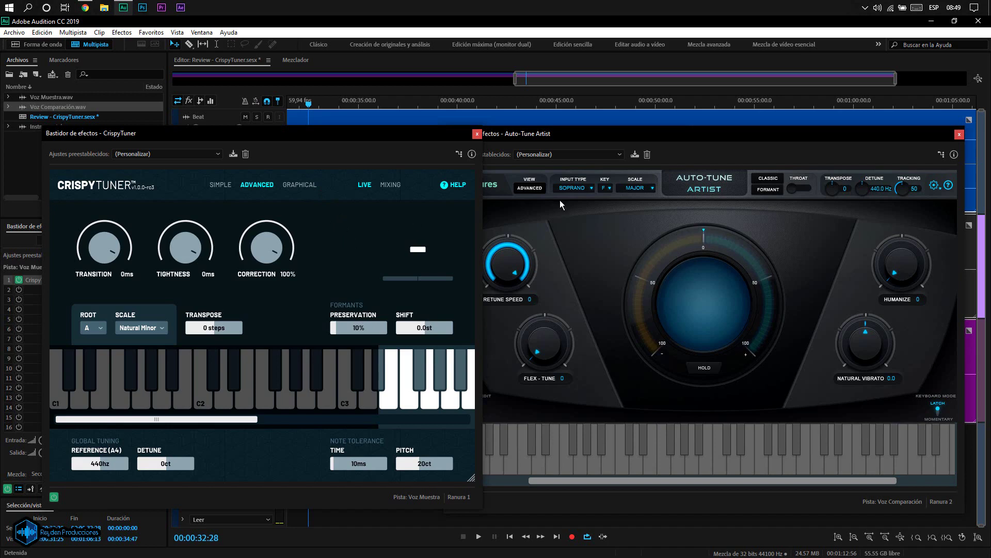
{"action": "left_click_drag", "start_coordinate": [712, 140], "coordinate": [717, 133]}
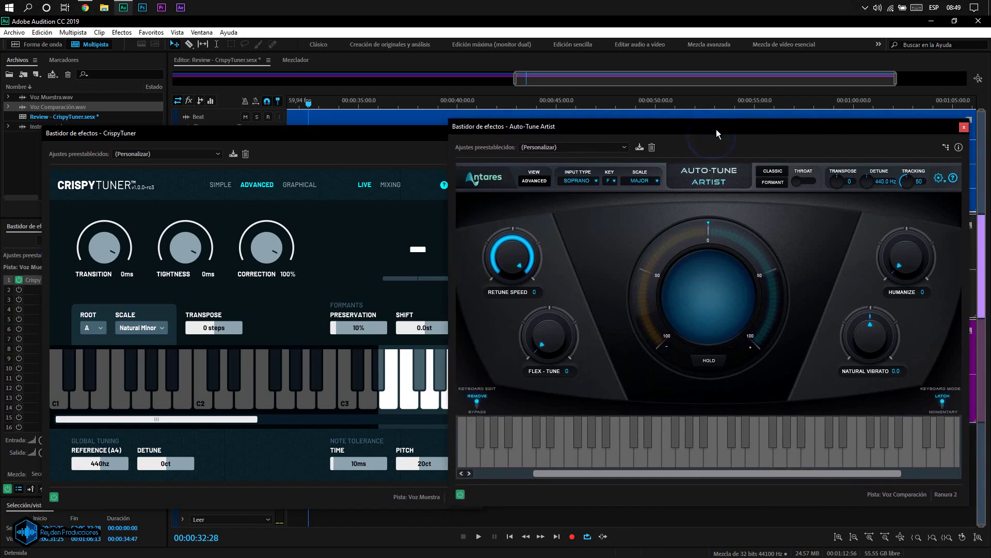
{"action": "left_click_drag", "start_coordinate": [904, 267], "coordinate": [836, 270]}
{"action": "left_click_drag", "start_coordinate": [349, 129], "coordinate": [405, 147]}
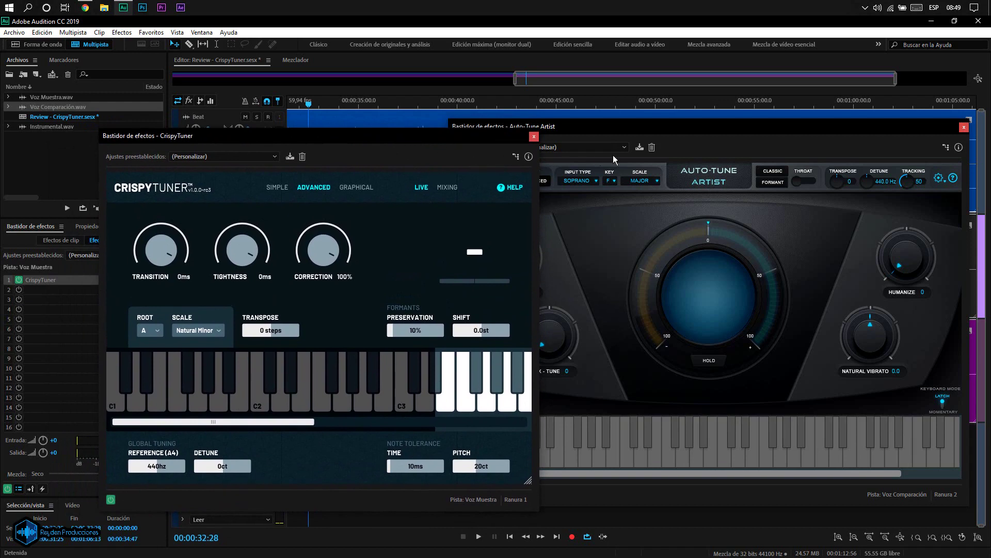
{"action": "left_click", "coordinate": [720, 130]}
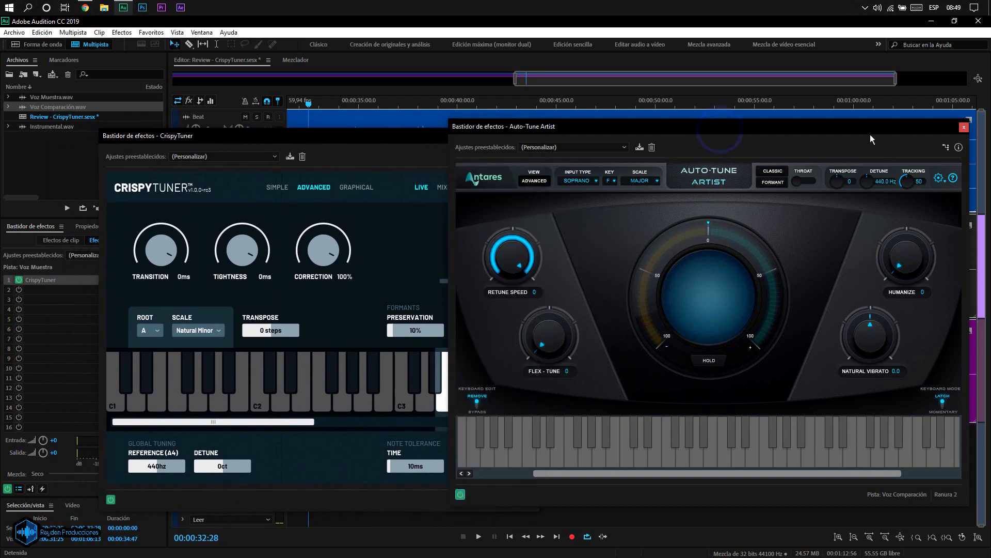
{"action": "left_click", "coordinate": [417, 137]}
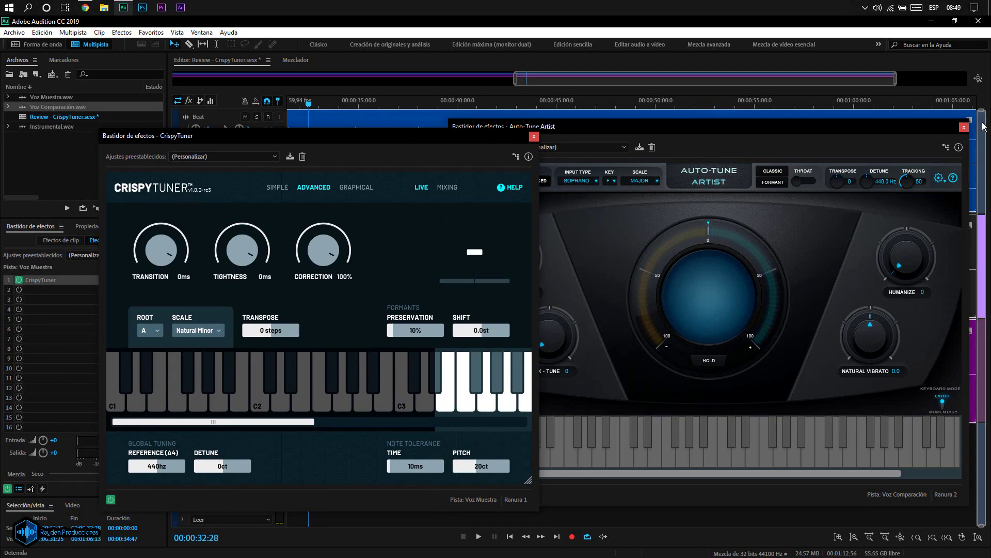
Step: Close and disable Auto-Tune Artist, and place Voz Comparación's Waves Tune Mono window beside CrispyTuner for comparison
{"action": "left_click", "coordinate": [963, 127]}
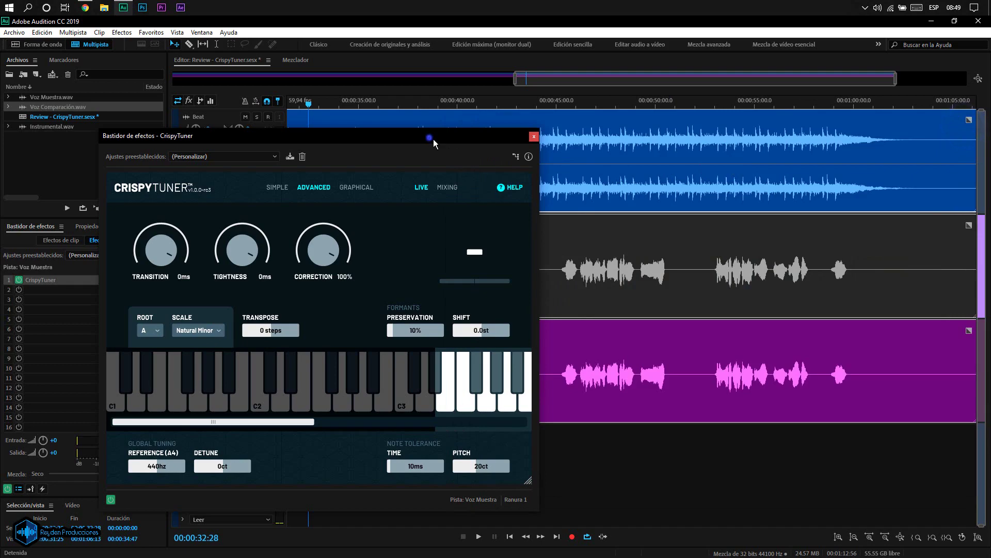
{"action": "left_click_drag", "start_coordinate": [434, 143], "coordinate": [797, 141]}
{"action": "left_click", "coordinate": [222, 382]}
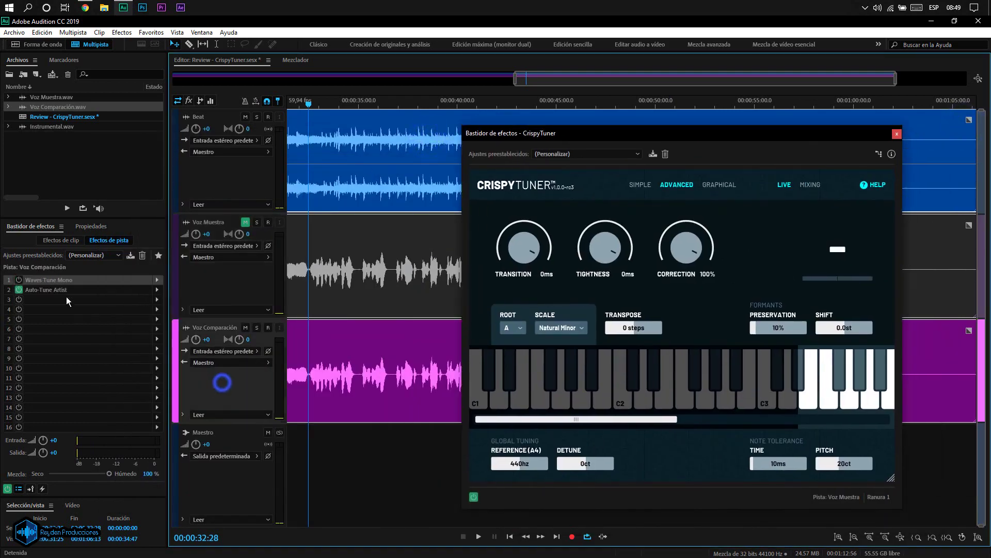
{"action": "double_click", "coordinate": [28, 279]}
{"action": "left_click_drag", "start_coordinate": [503, 139], "coordinate": [364, 126]}
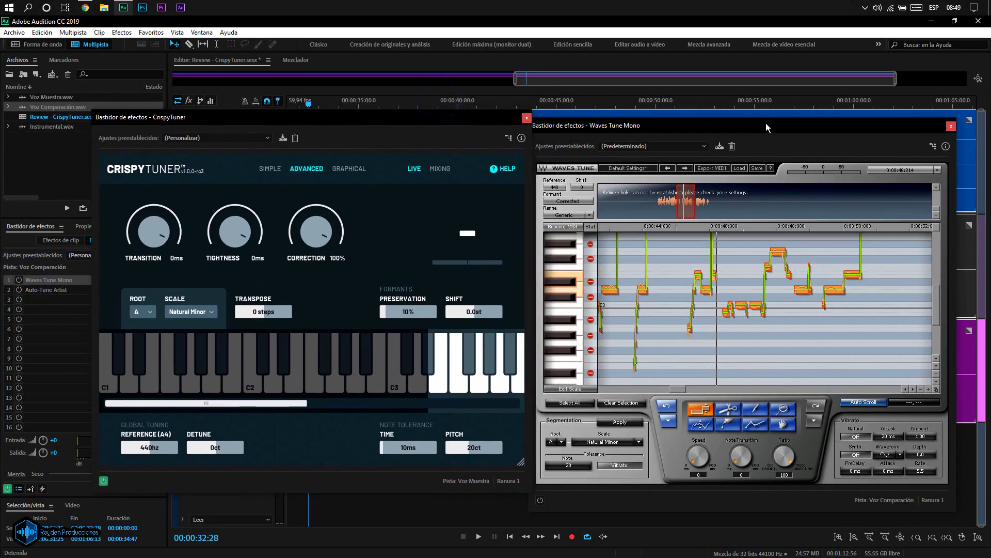
{"action": "left_click_drag", "start_coordinate": [767, 125], "coordinate": [780, 125]}
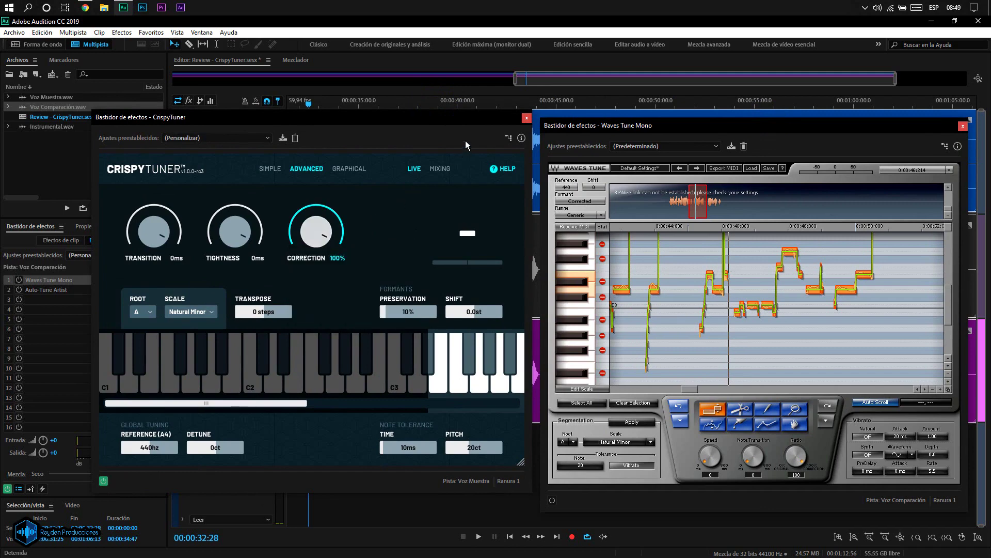
Step: Close the CrispyTuner and Waves Tune Mono windows and unmute Voz Muestra
{"action": "left_click", "coordinate": [526, 118]}
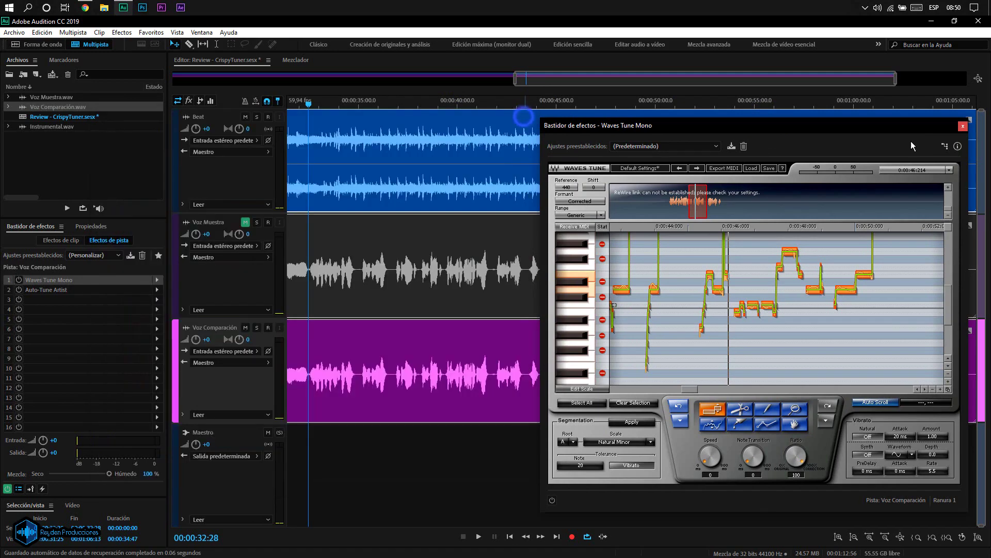
{"action": "left_click", "coordinate": [963, 126]}
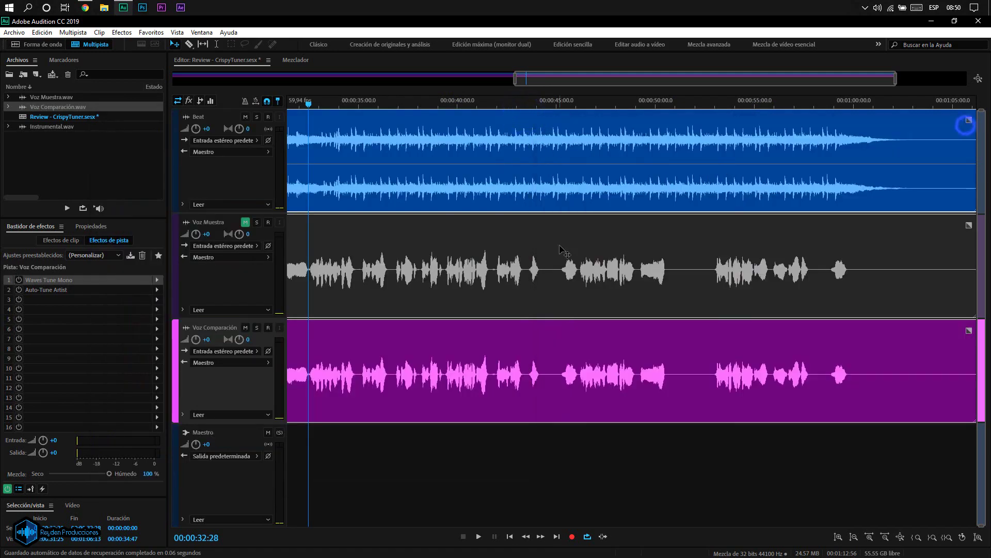
{"action": "left_click", "coordinate": [246, 223]}
{"action": "left_click", "coordinate": [246, 223]}
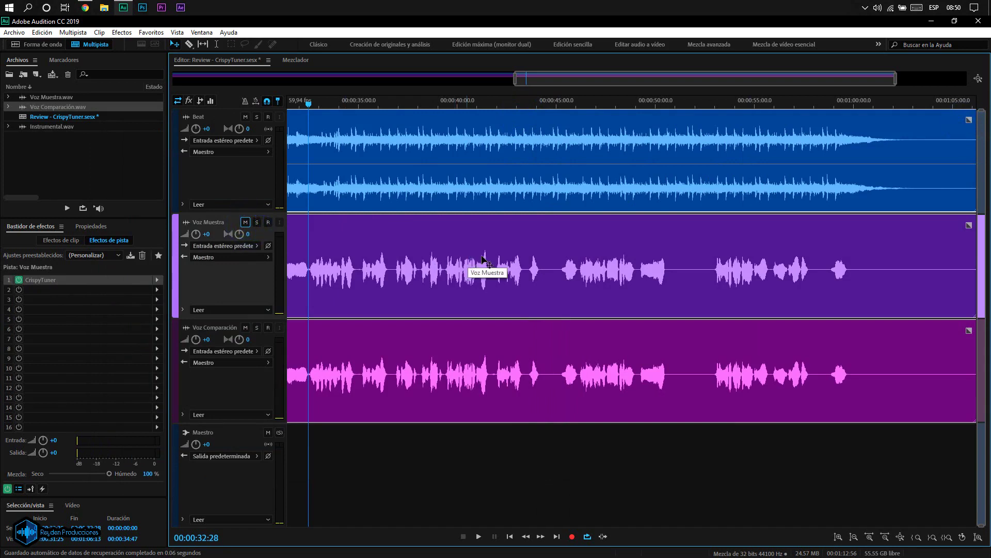
{"action": "left_click", "coordinate": [655, 300]}
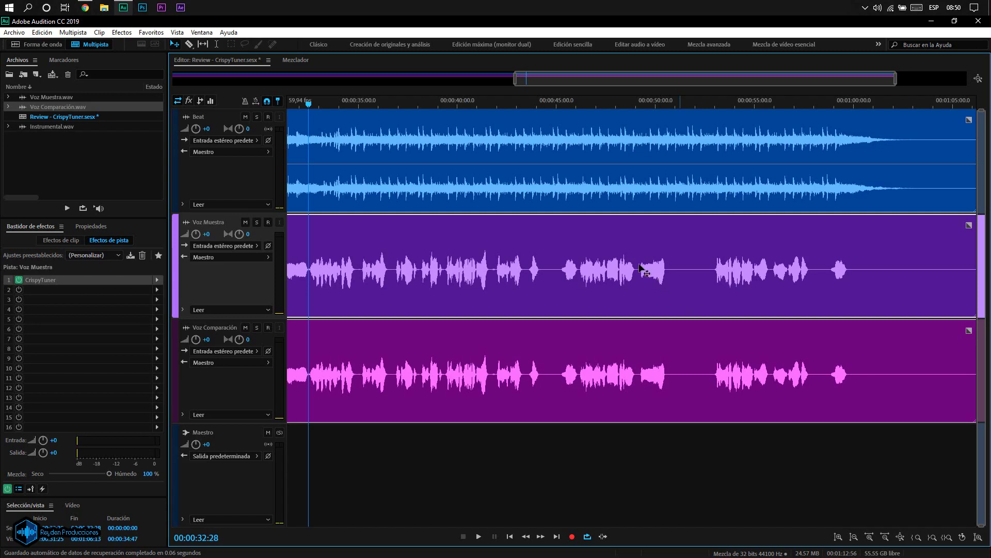
{"action": "left_click", "coordinate": [85, 7]}
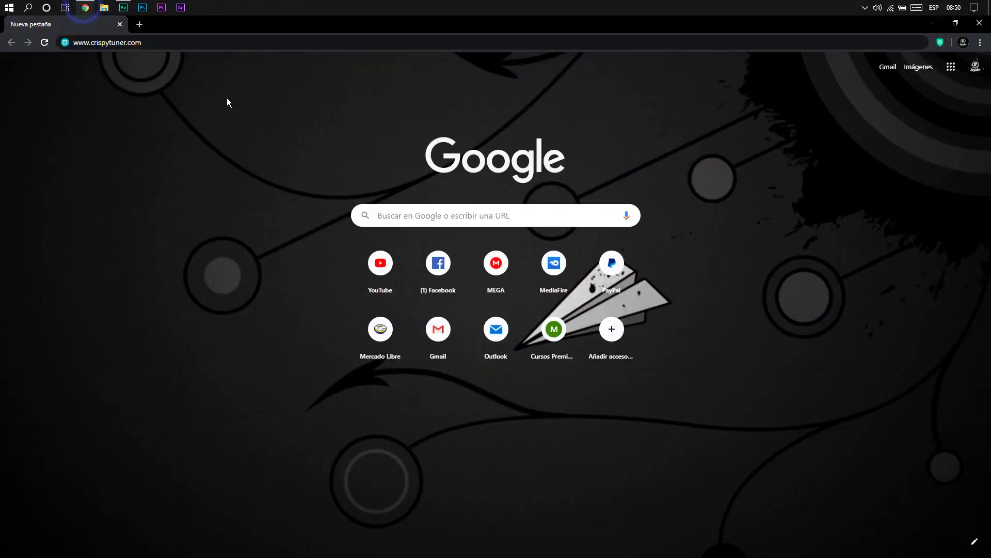
{"action": "left_click", "coordinate": [152, 46]}
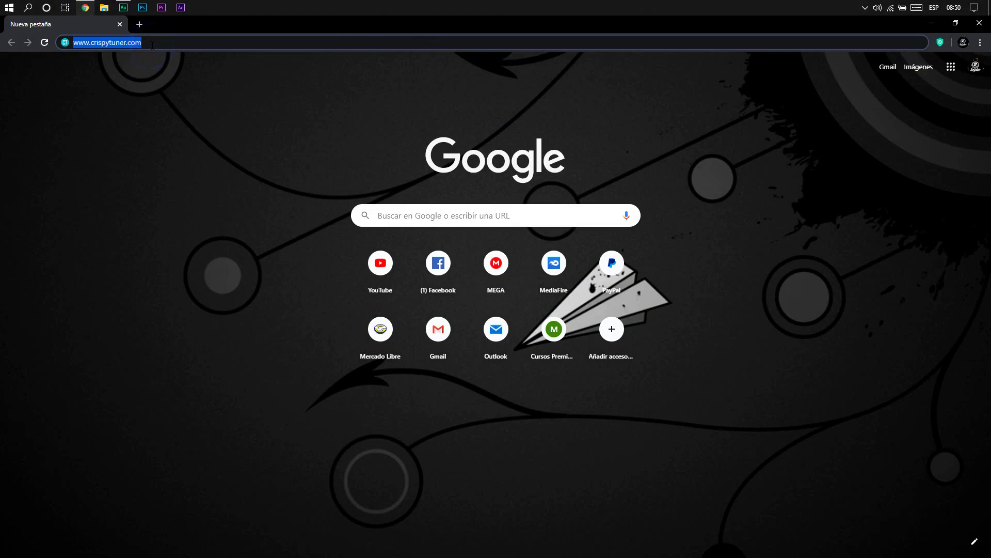
{"action": "key", "text": "Return"}
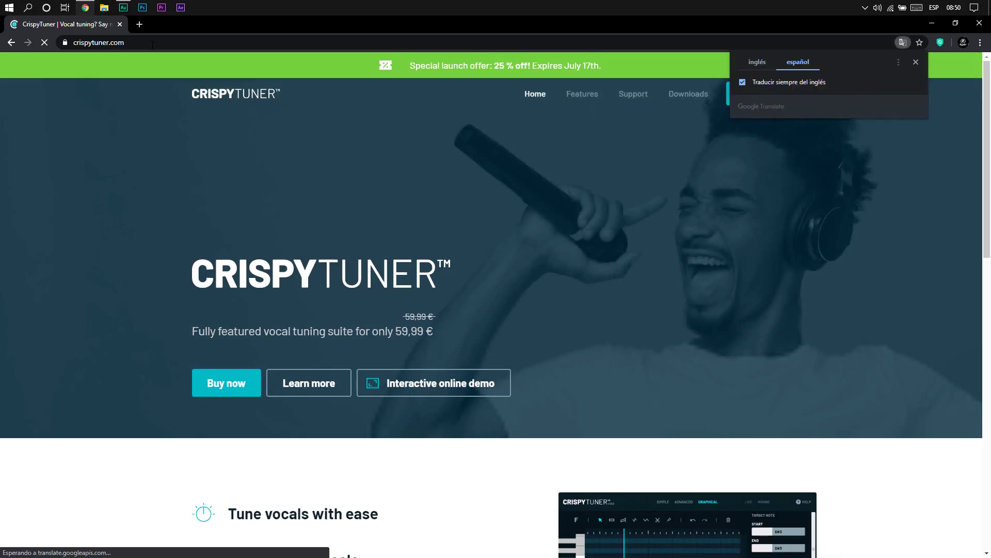
{"action": "left_click", "coordinate": [655, 269]}
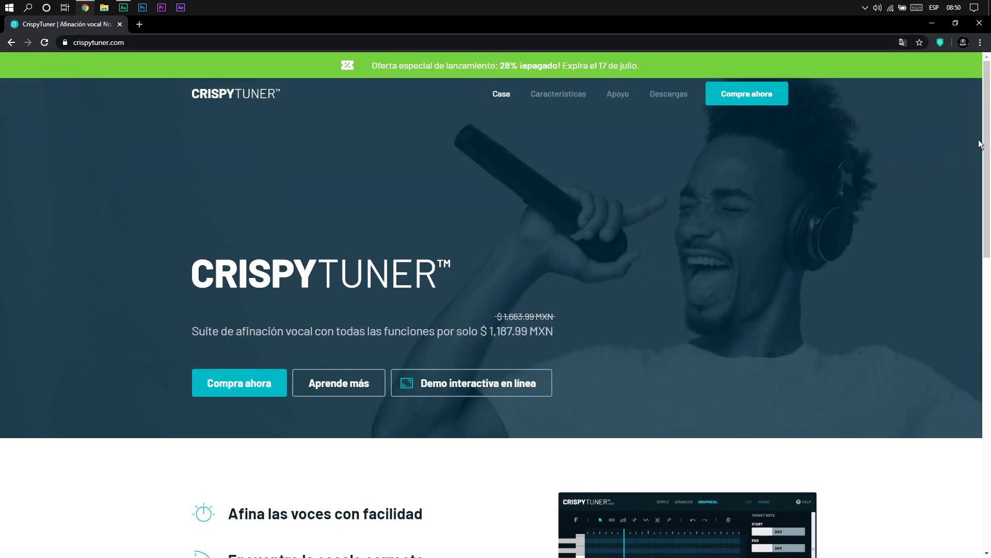
{"action": "left_click_drag", "start_coordinate": [980, 144], "coordinate": [727, 217]}
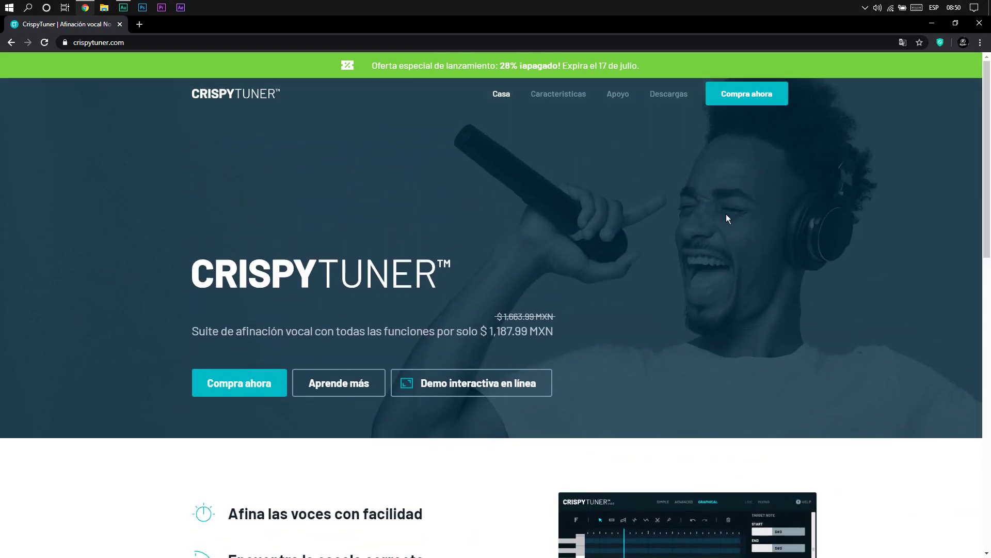
Step: Open the website's interactive online demo, try the RnB / Pop, Hip-Hop / Rap and Country samples, and play Acapella
{"action": "left_click", "coordinate": [434, 385]}
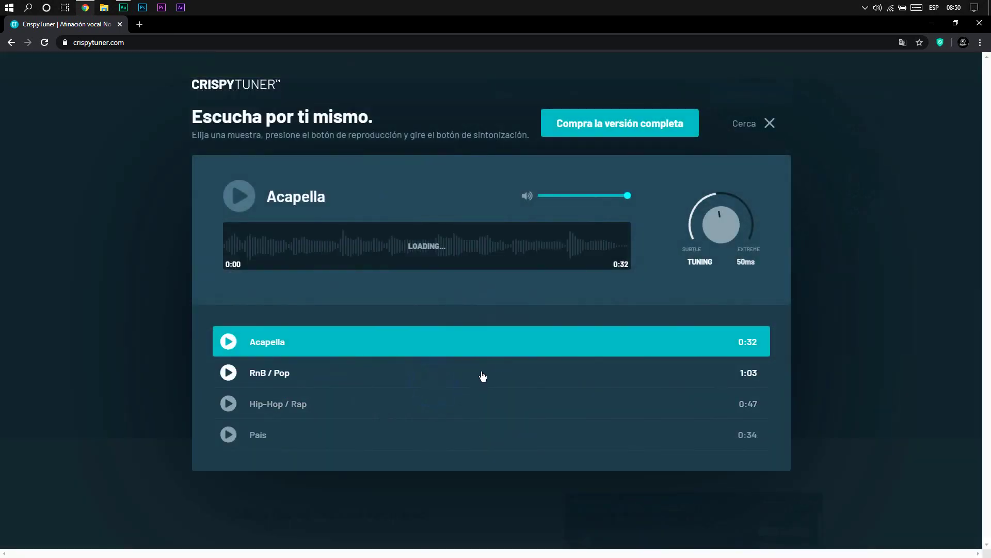
{"action": "left_click", "coordinate": [777, 127]}
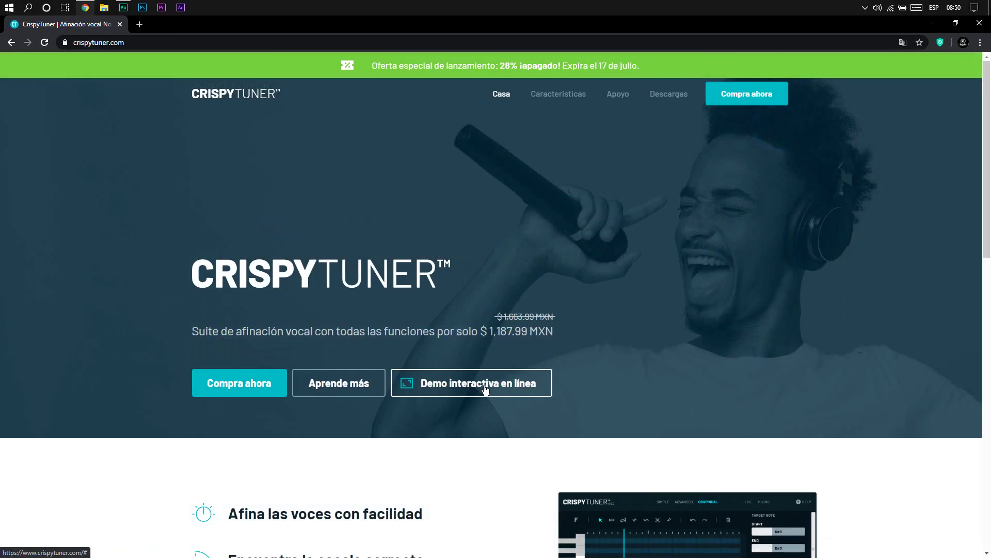
{"action": "left_click", "coordinate": [485, 390]}
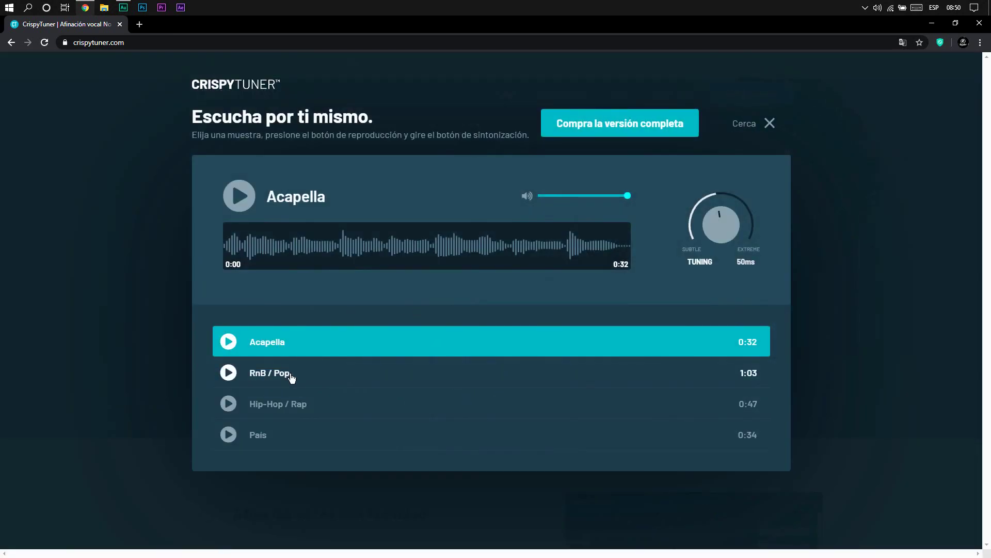
{"action": "left_click", "coordinate": [294, 377]}
{"action": "left_click", "coordinate": [310, 404]}
{"action": "left_click", "coordinate": [313, 432]}
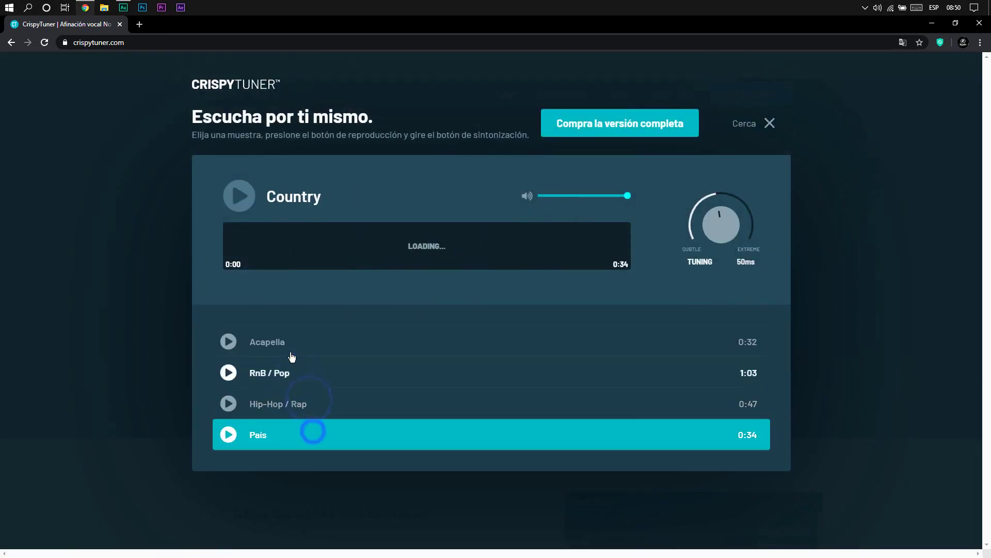
{"action": "left_click", "coordinate": [291, 350]}
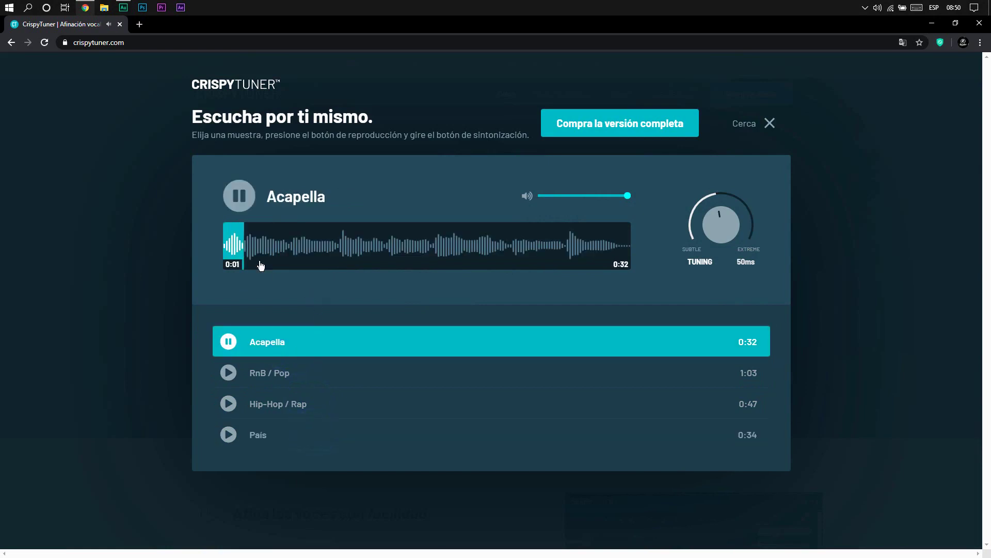
Step: Replay the Acapella sample from its start, try the tuning at 150 ms and then 67 ms, and pause playback
{"action": "left_click", "coordinate": [239, 197]}
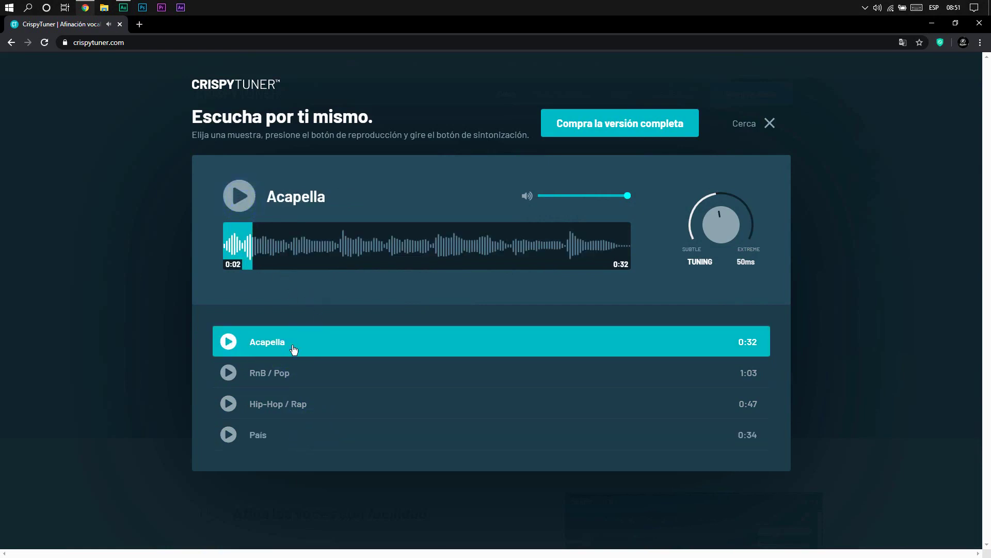
{"action": "left_click_drag", "start_coordinate": [253, 252], "coordinate": [215, 247]}
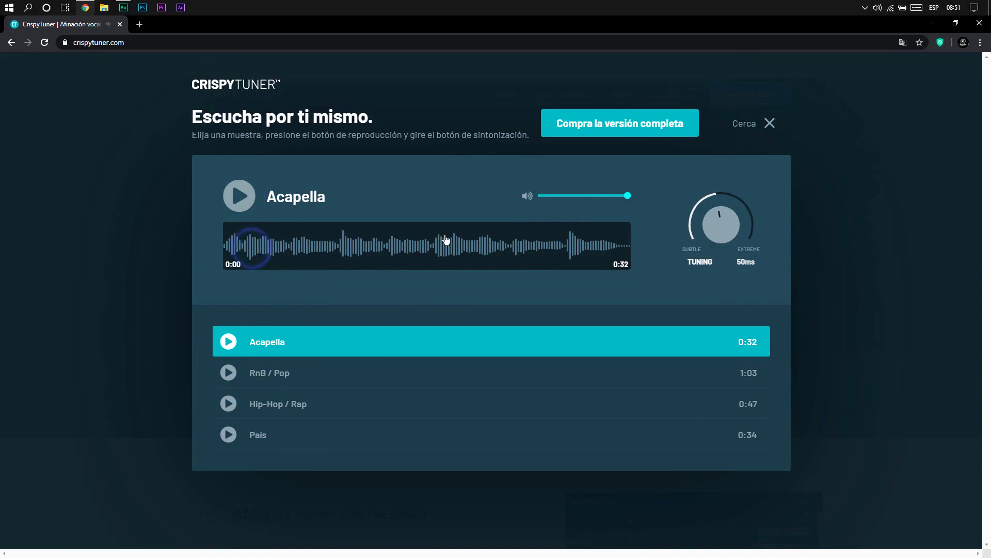
{"action": "left_click", "coordinate": [712, 226]}
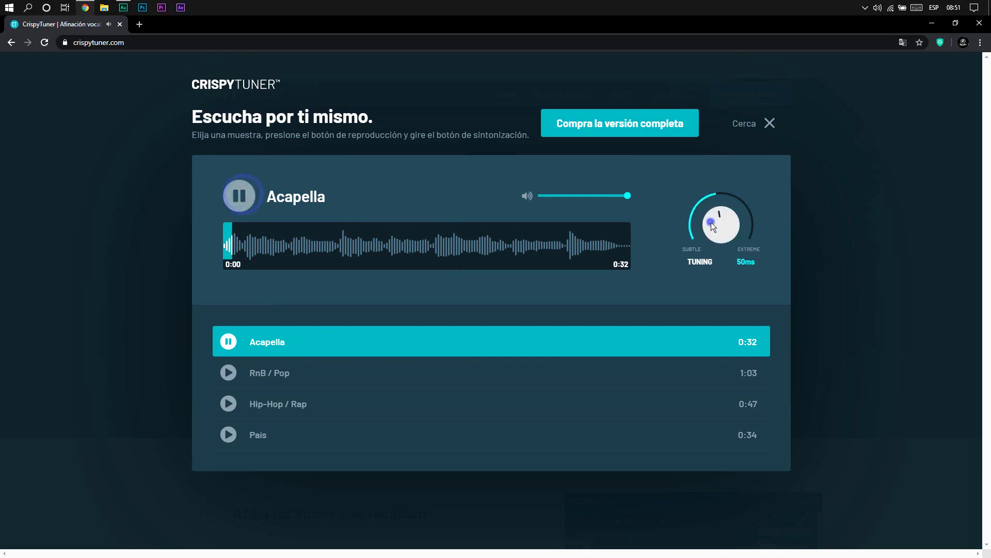
{"action": "left_click_drag", "start_coordinate": [713, 226], "coordinate": [718, 259]}
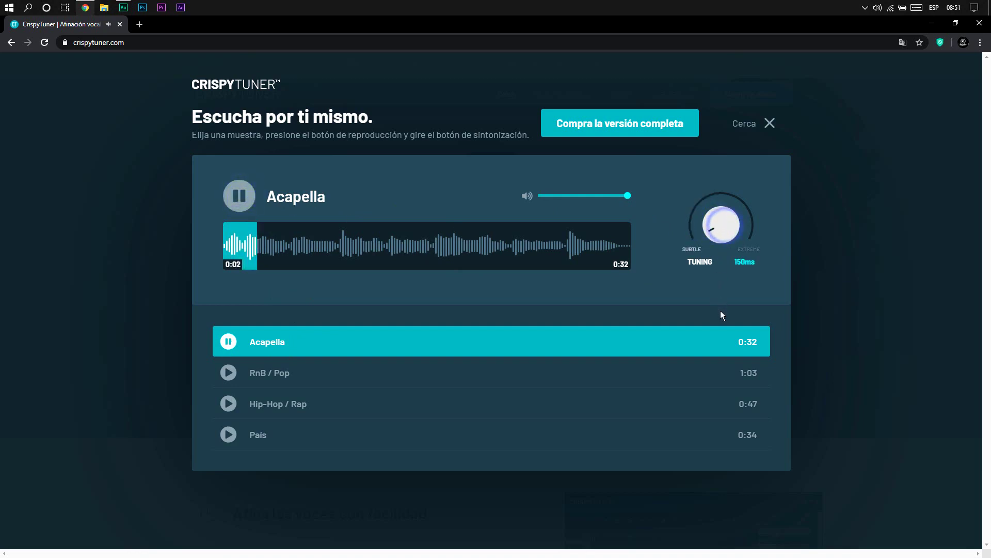
{"action": "left_click_drag", "start_coordinate": [721, 311], "coordinate": [744, 182]}
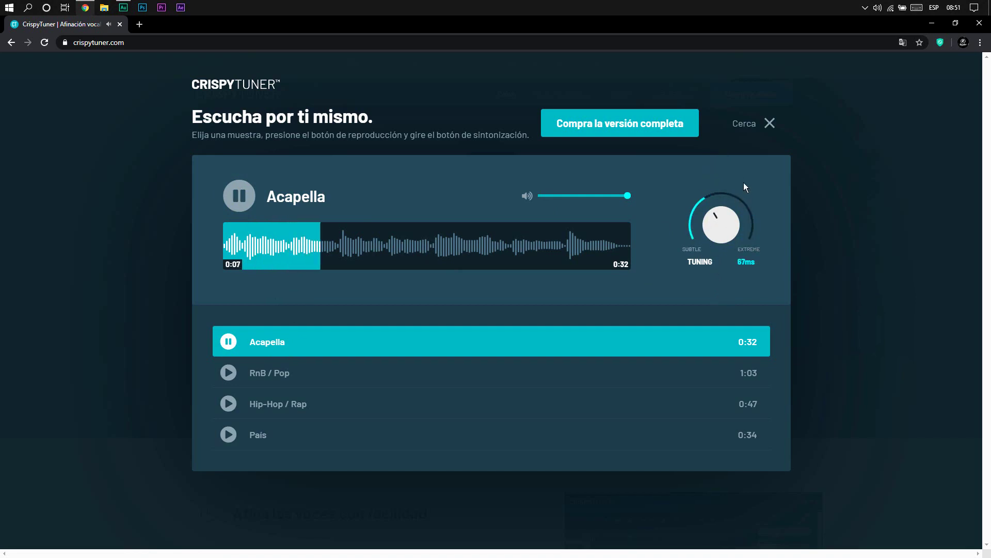
{"action": "left_click", "coordinate": [238, 196]}
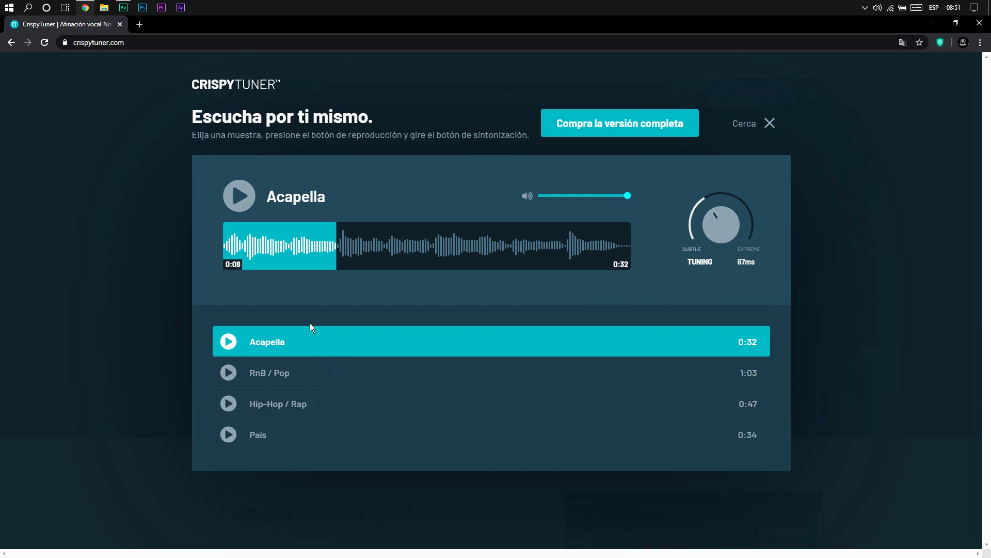
Step: Try the demo's tuning at the extreme 0 ms, ease it back to 72 ms, and close the interactive demo
{"action": "left_click_drag", "start_coordinate": [711, 222], "coordinate": [704, 165]}
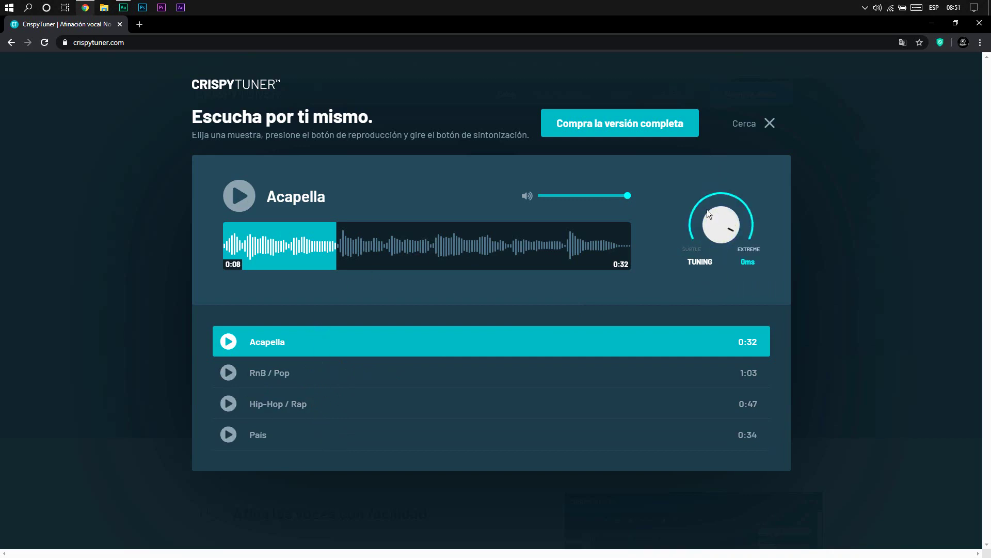
{"action": "left_click_drag", "start_coordinate": [707, 212], "coordinate": [715, 237]}
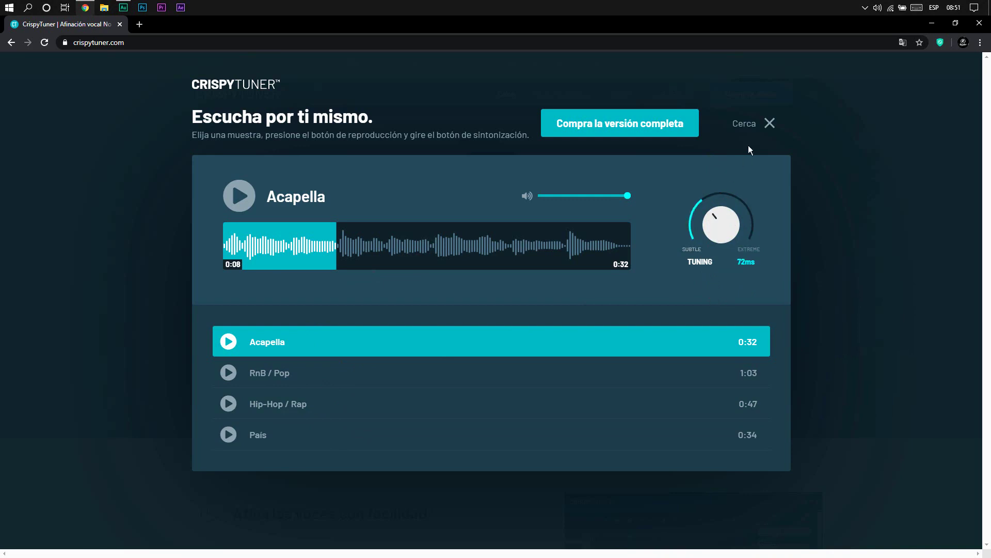
{"action": "left_click", "coordinate": [769, 124]}
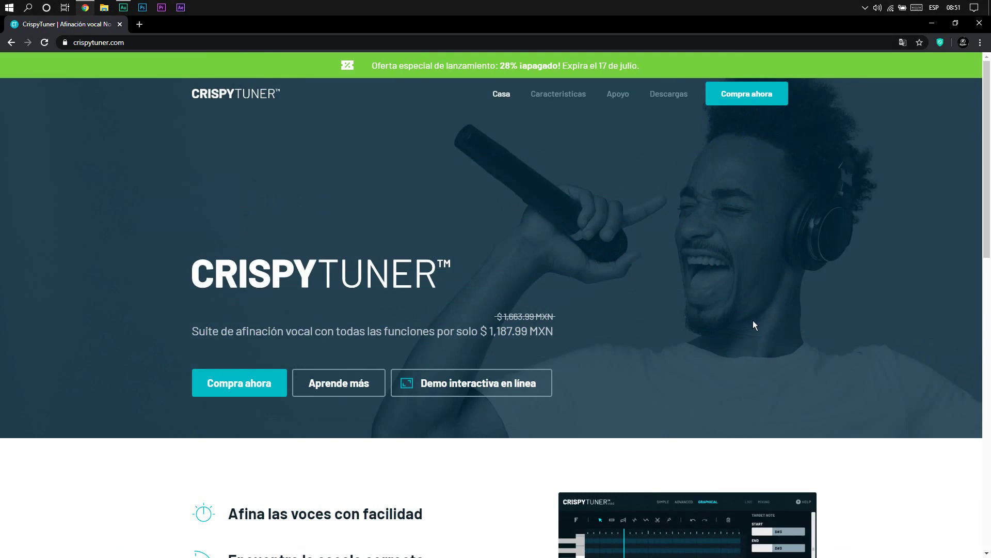
Step: Open the CrispyTuner checkout from the home page and apply the promotional code REYDEN10
{"action": "left_click", "coordinate": [238, 390]}
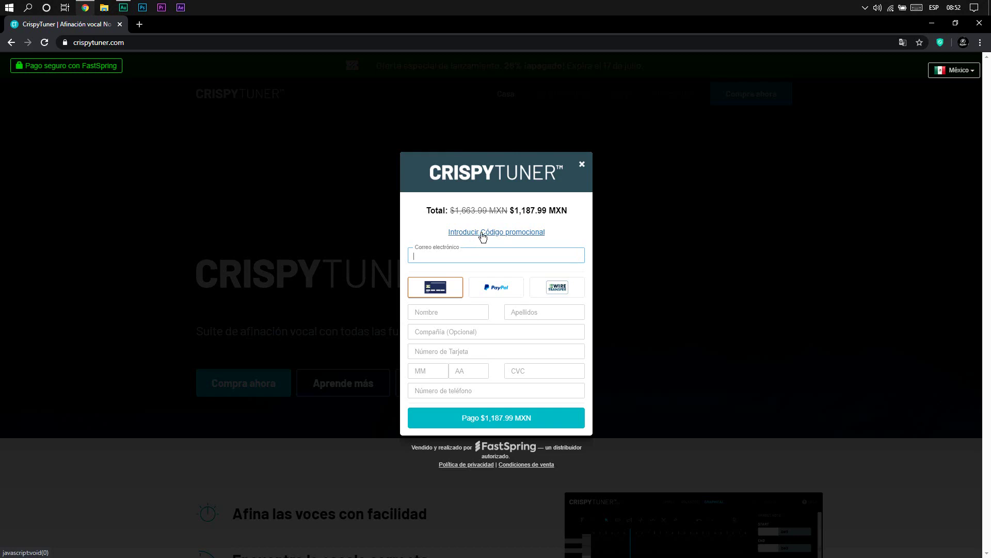
{"action": "left_click", "coordinate": [517, 234]}
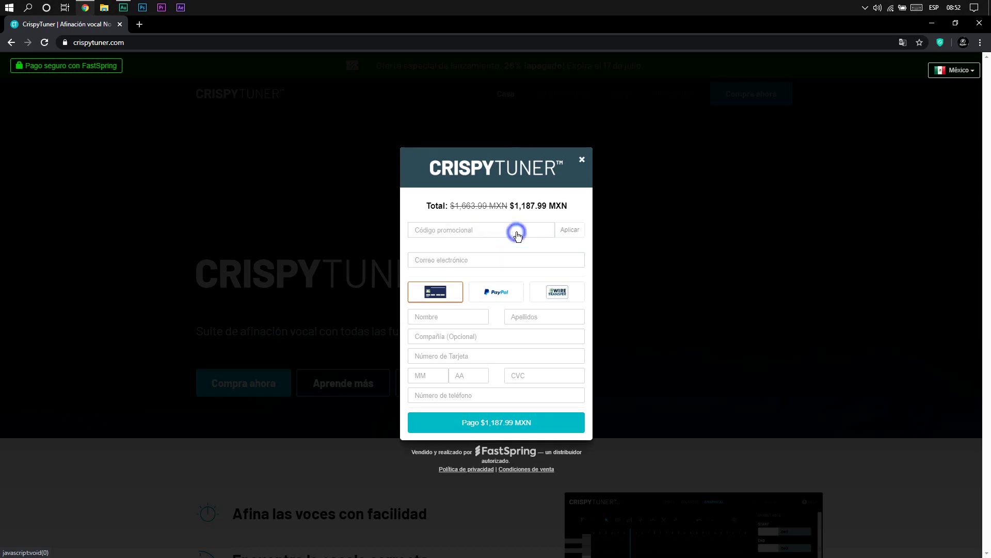
{"action": "left_click", "coordinate": [488, 230]}
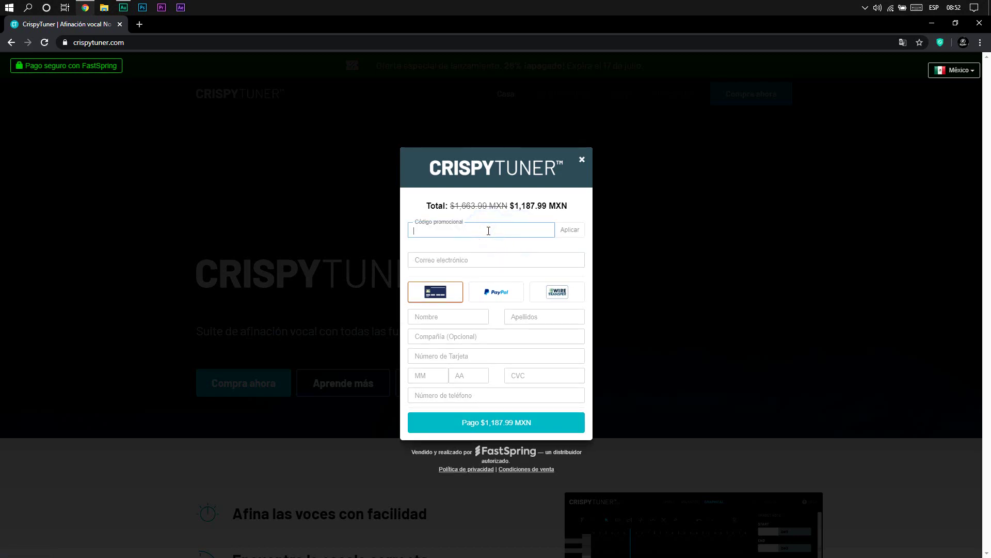
{"action": "type", "text": "REYDEN10"}
{"action": "left_click", "coordinate": [511, 206]}
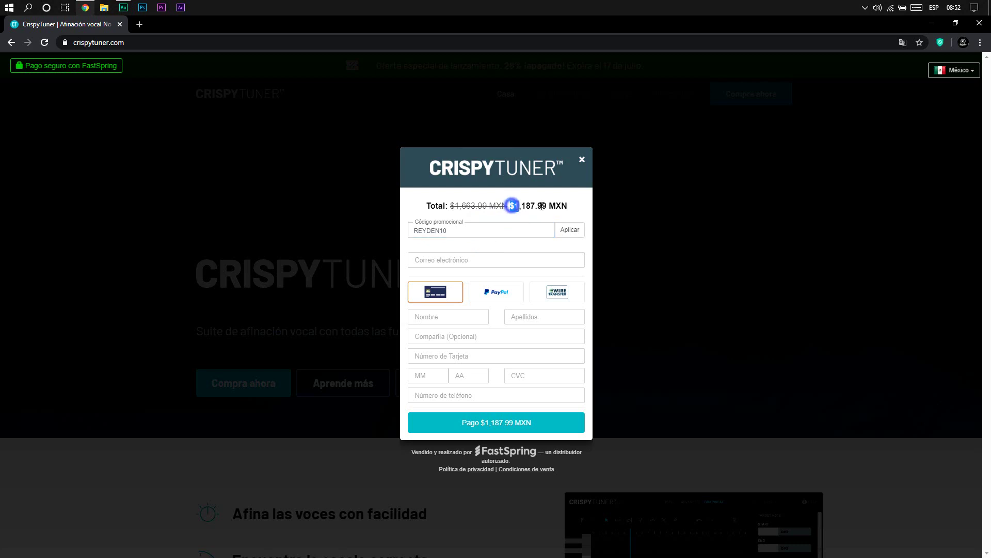
{"action": "left_click", "coordinate": [567, 232]}
{"action": "left_click", "coordinate": [568, 233]}
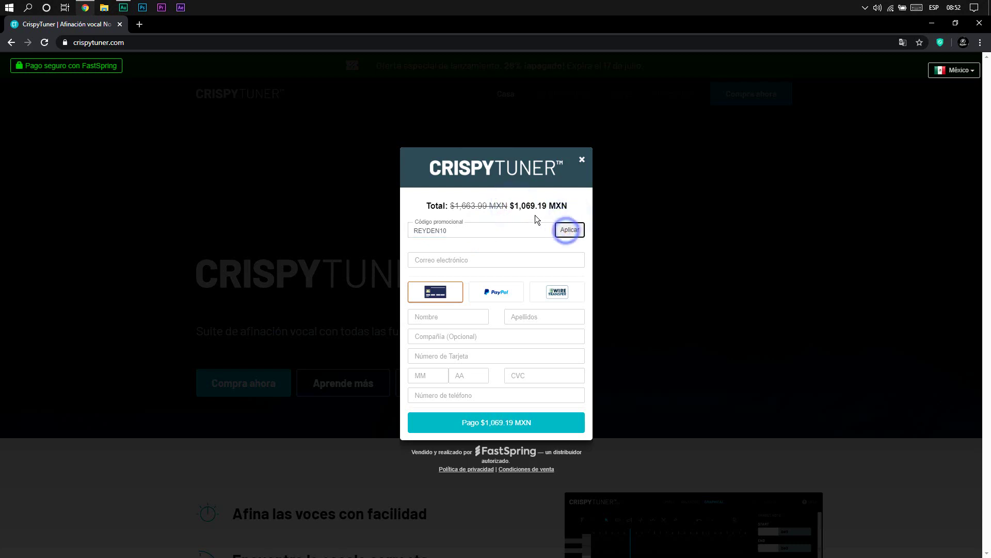
Step: Highlight the discounted total, close the checkout without paying, and minimize Chrome to return to Adobe Audition
{"action": "double_click", "coordinate": [517, 206]}
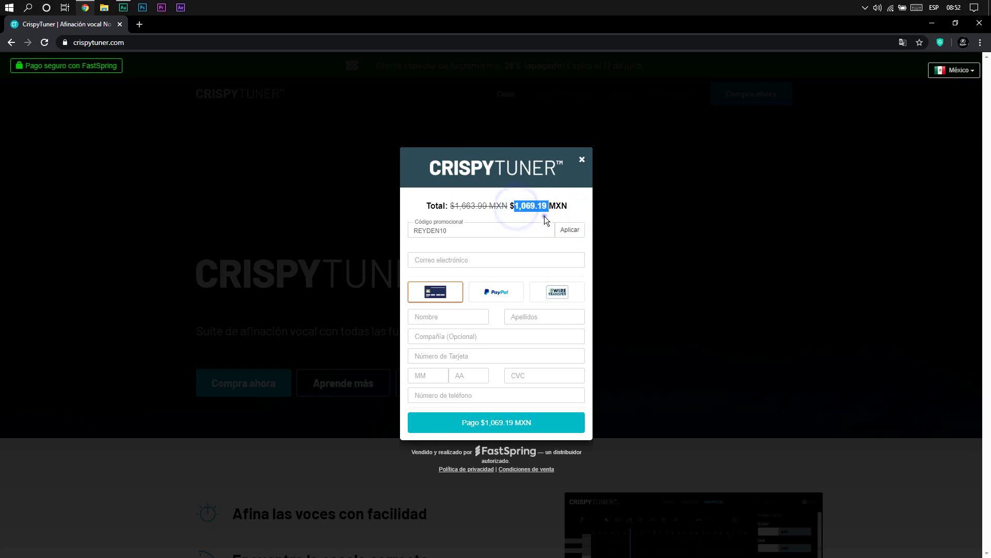
{"action": "left_click", "coordinate": [545, 216]}
{"action": "left_click", "coordinate": [583, 161]}
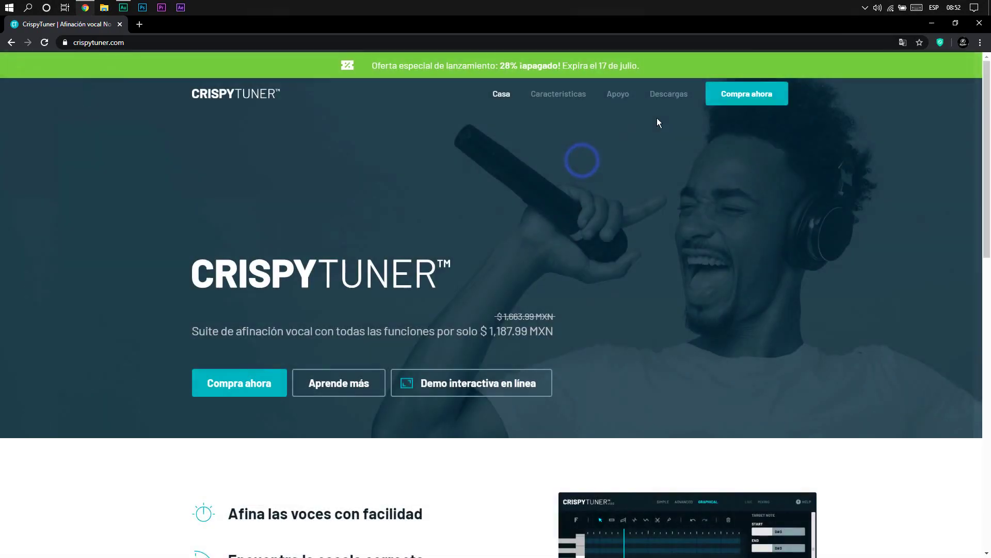
{"action": "left_click", "coordinate": [928, 27]}
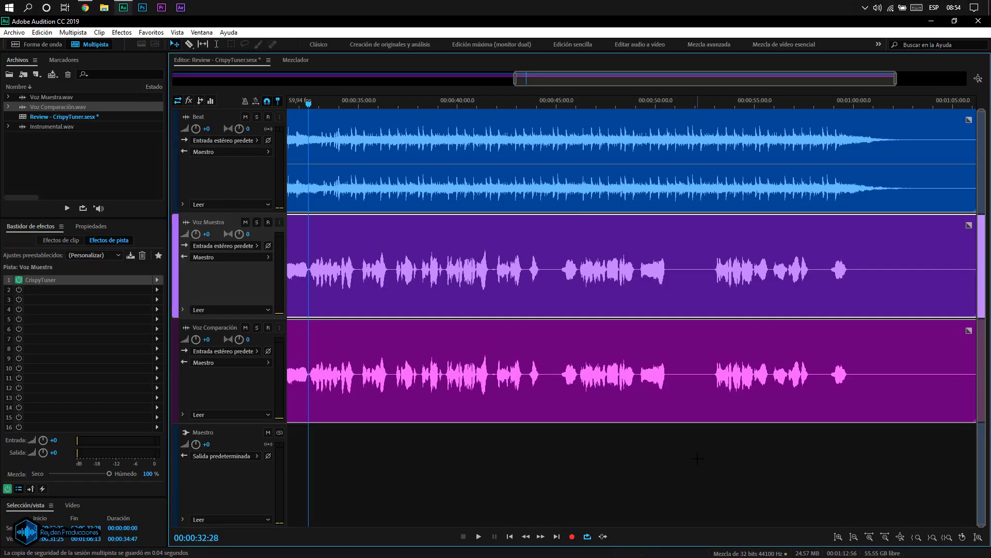